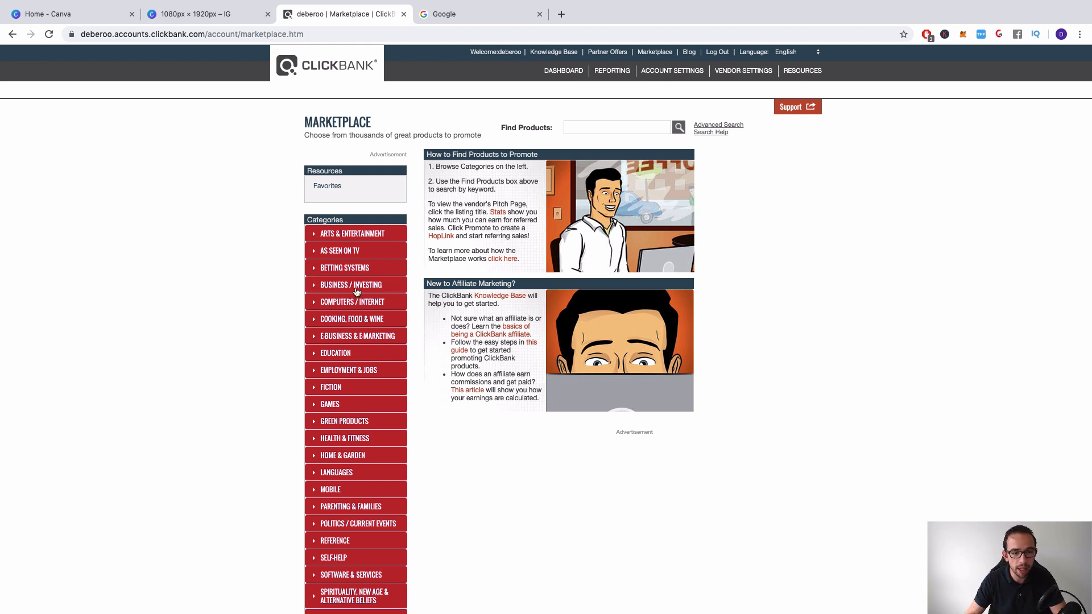
Open the Business / Investing category in the ClickBank marketplace and look through its product listings and filters
scroll(354, 312, "down", 3)
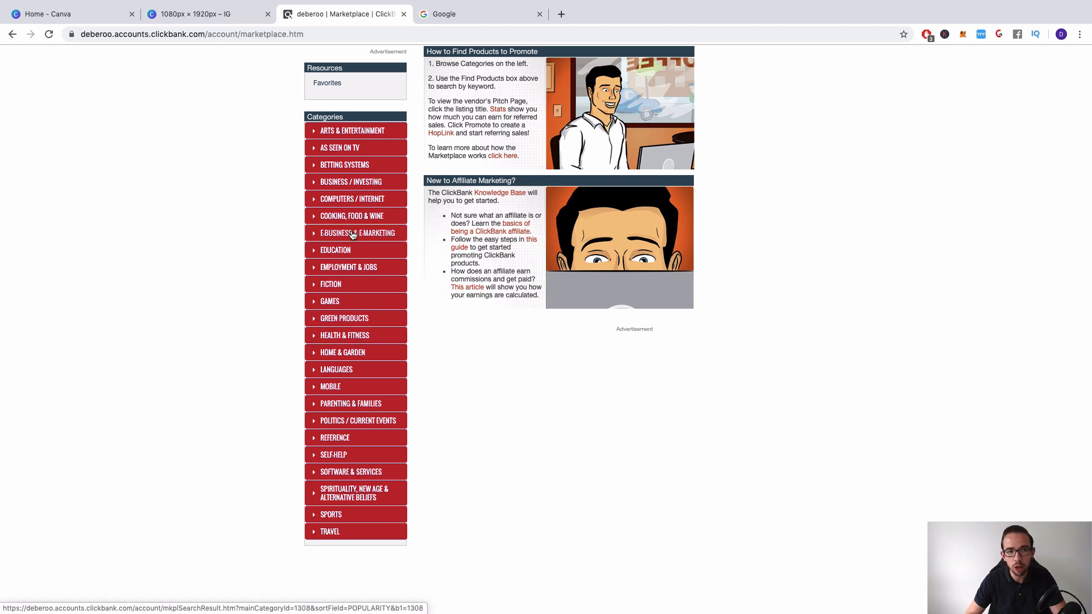
left_click(360, 182)
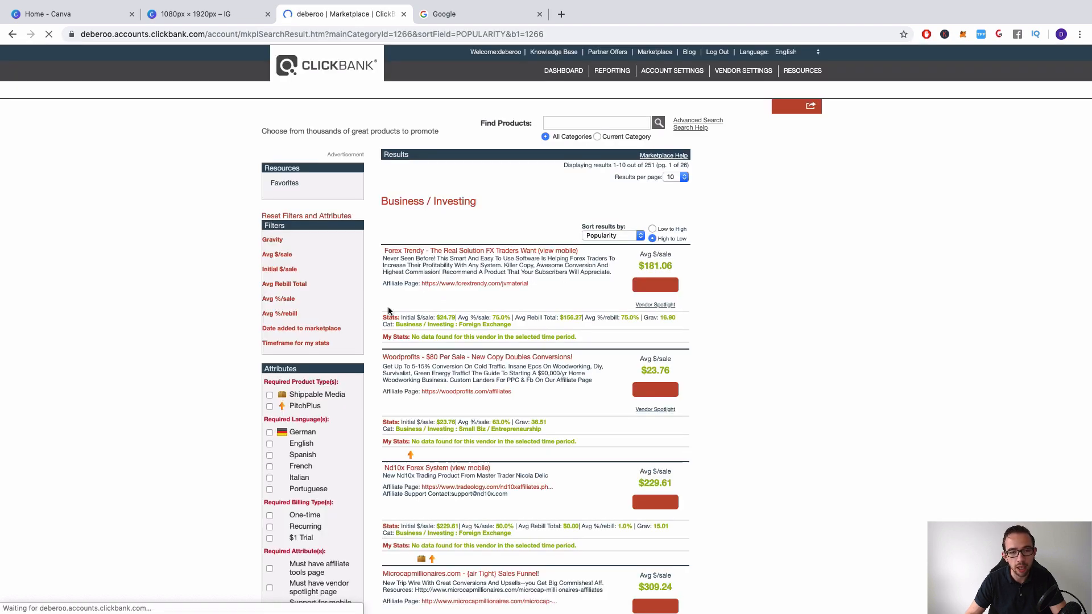
scroll(253, 353, "down", 5)
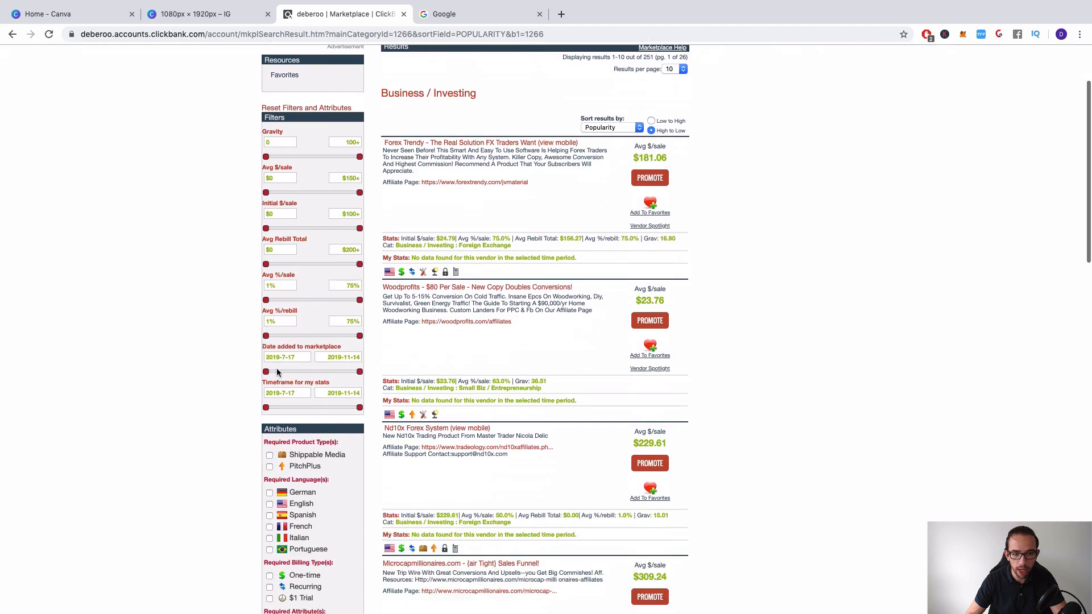
scroll(161, 411, "down", 2)
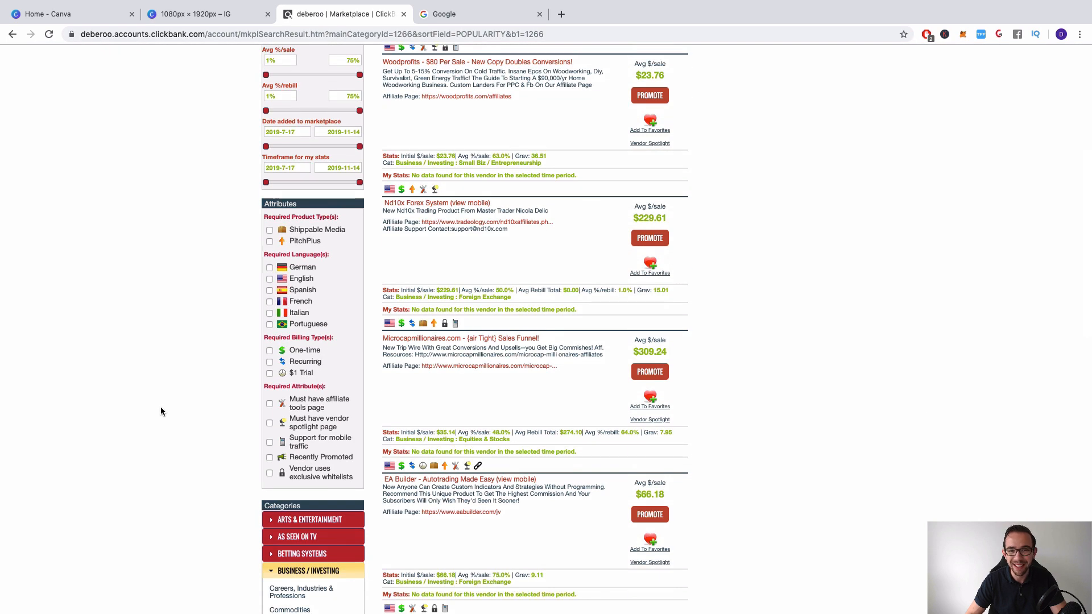
scroll(161, 410, "down", 4)
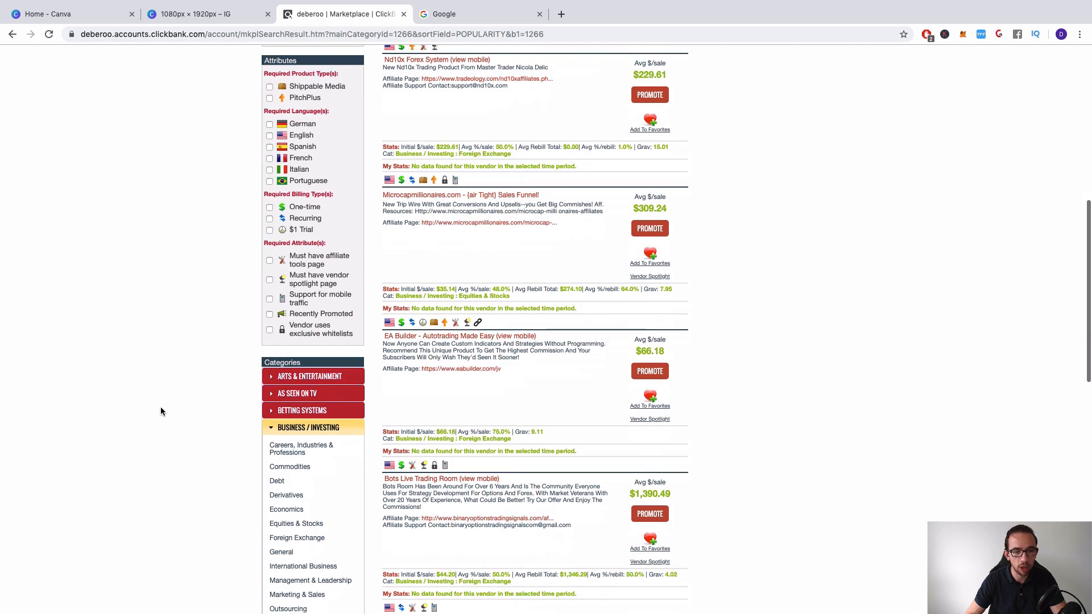
scroll(161, 408, "down", 2)
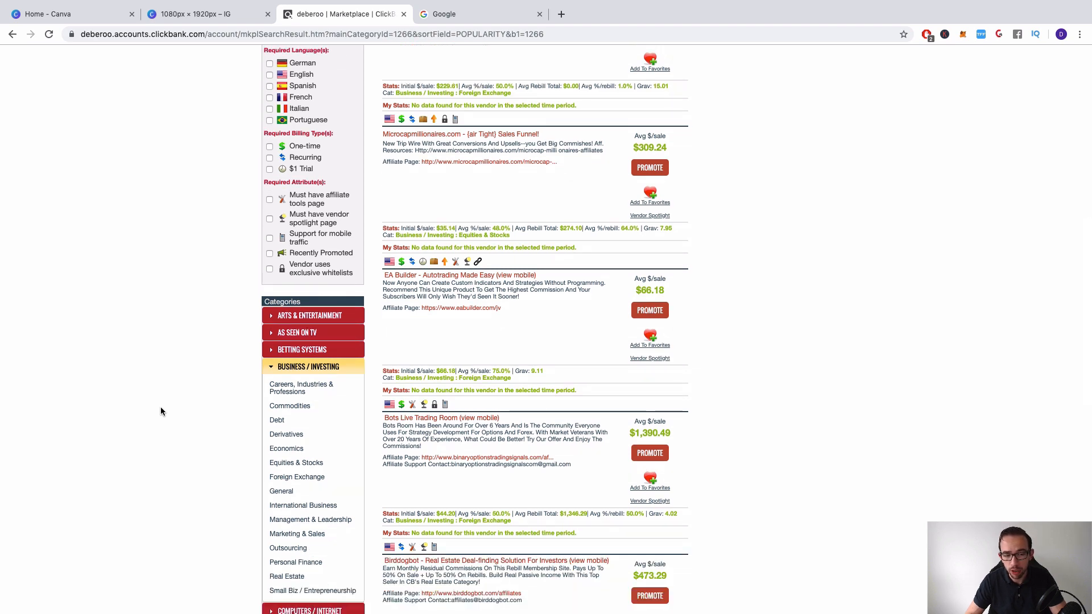
scroll(161, 411, "down", 8)
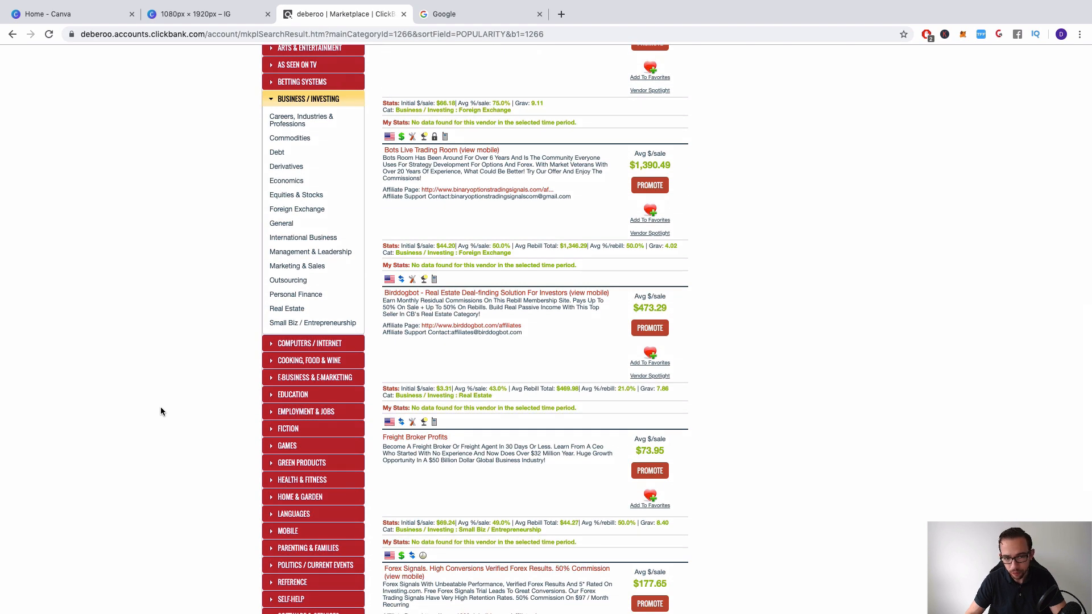
scroll(161, 411, "down", 4)
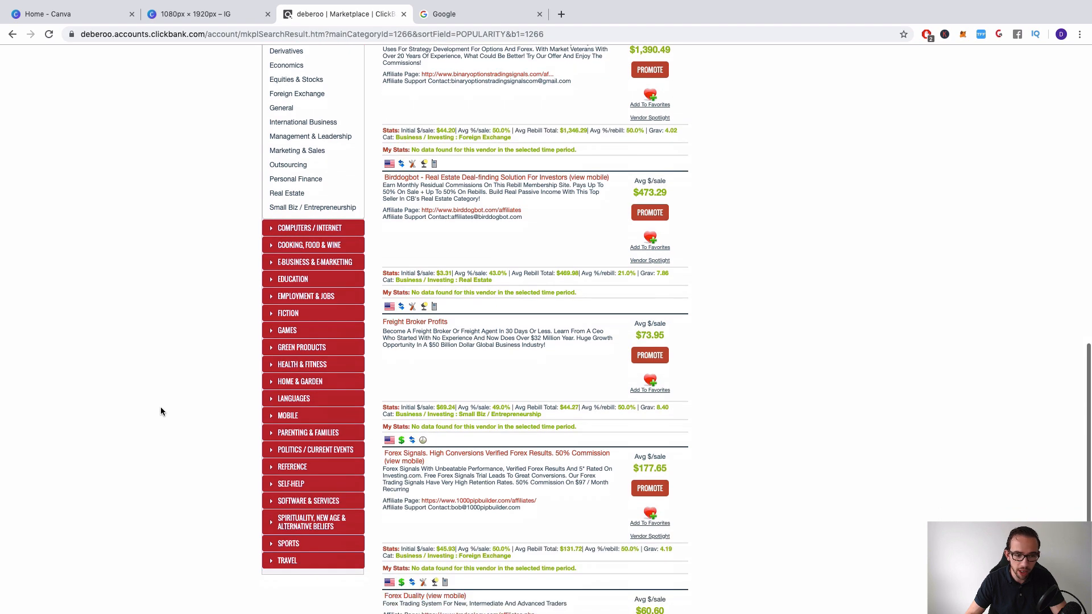
Open the Sports category and sort its product results by Gravity
left_click(294, 544)
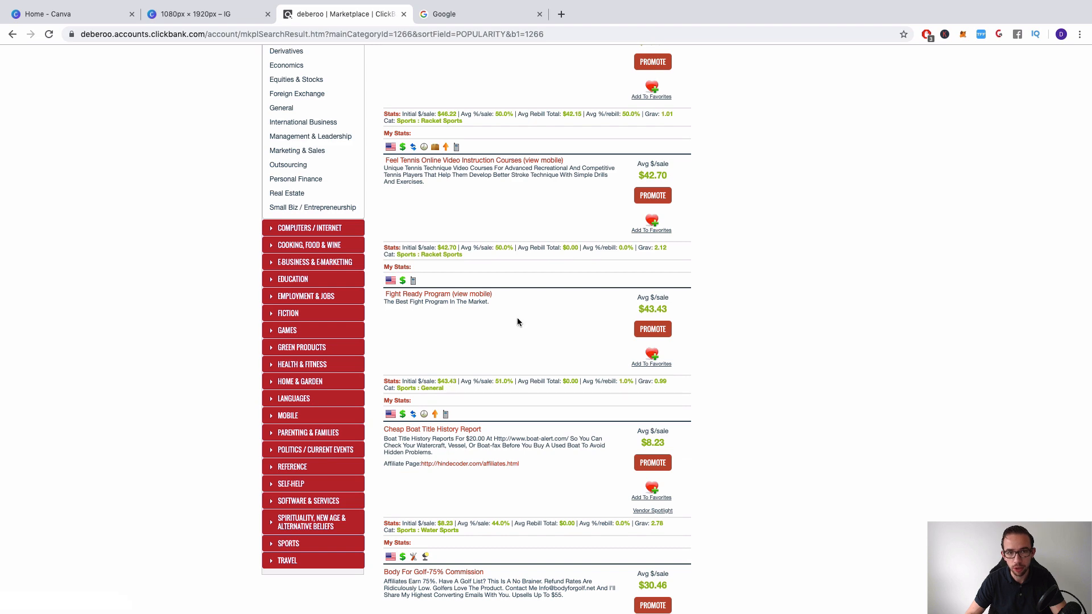
scroll(517, 317, "up", 5)
scroll(518, 318, "up", 10)
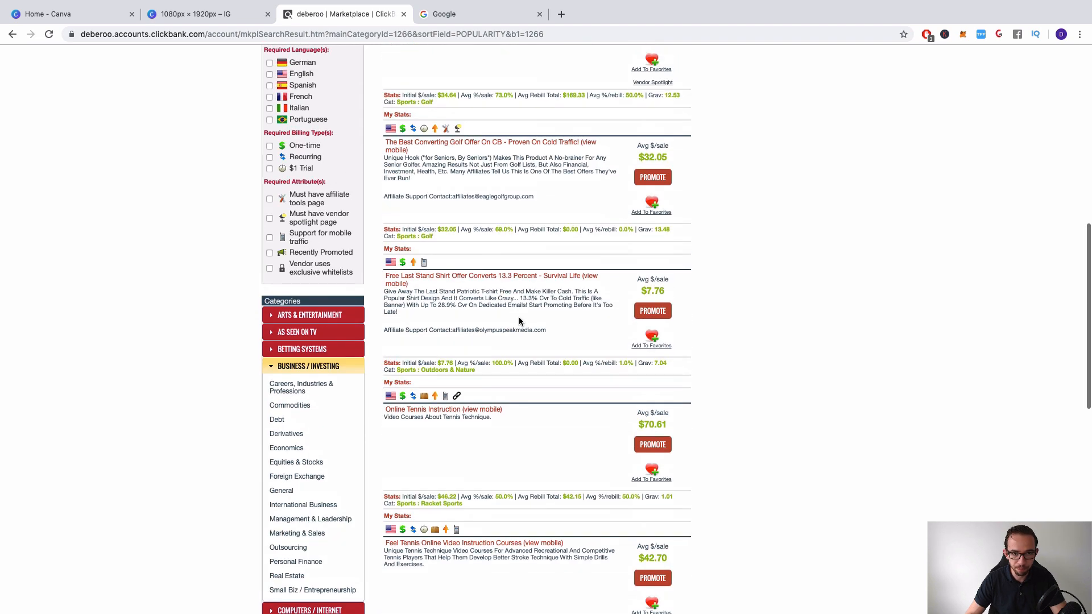
scroll(518, 321, "up", 11)
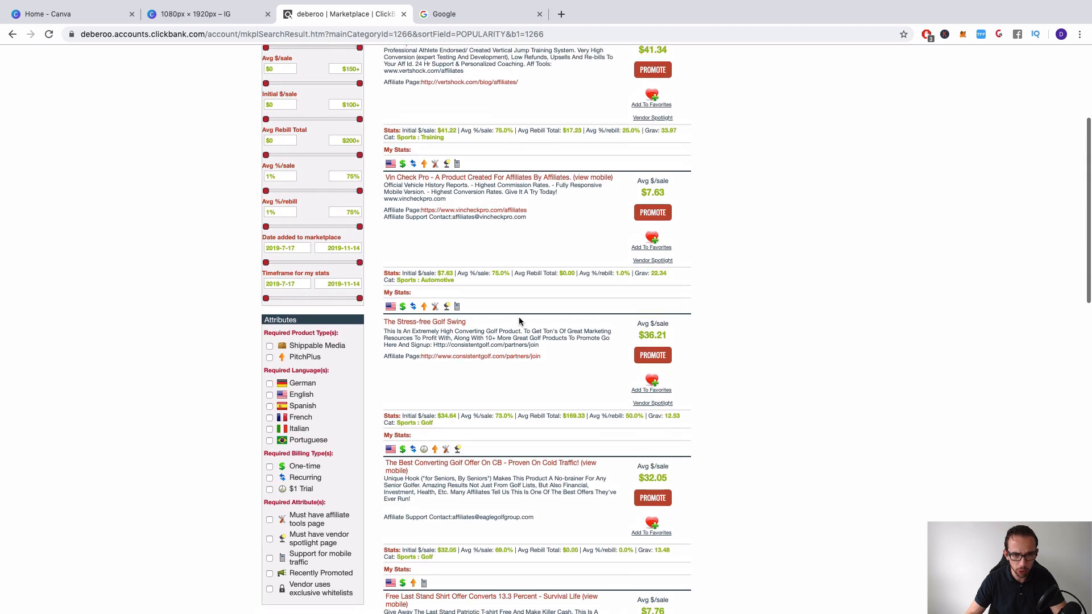
scroll(519, 322, "up", 1)
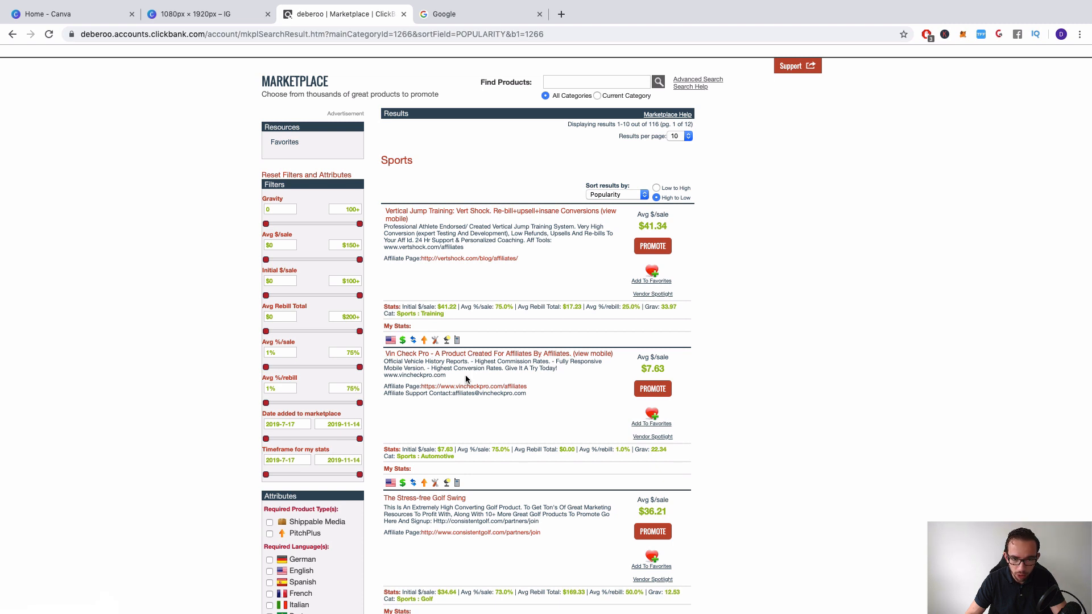
left_click(611, 194)
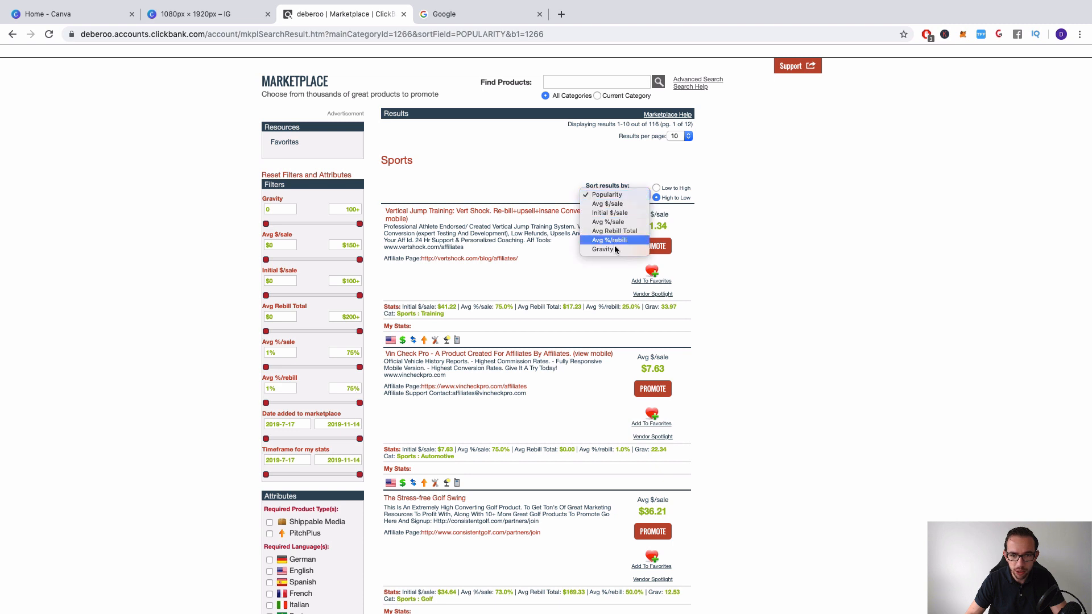
left_click(603, 249)
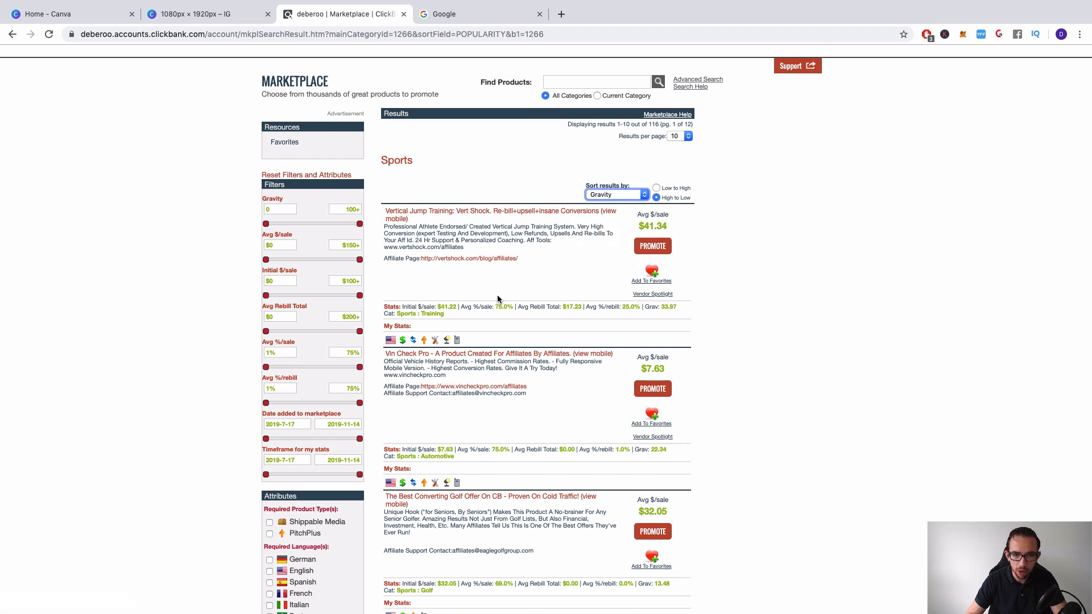
Look over the affiliate page of the Vert Shock vertical jump training product, including its signup section, and return to the marketplace
left_click(475, 258)
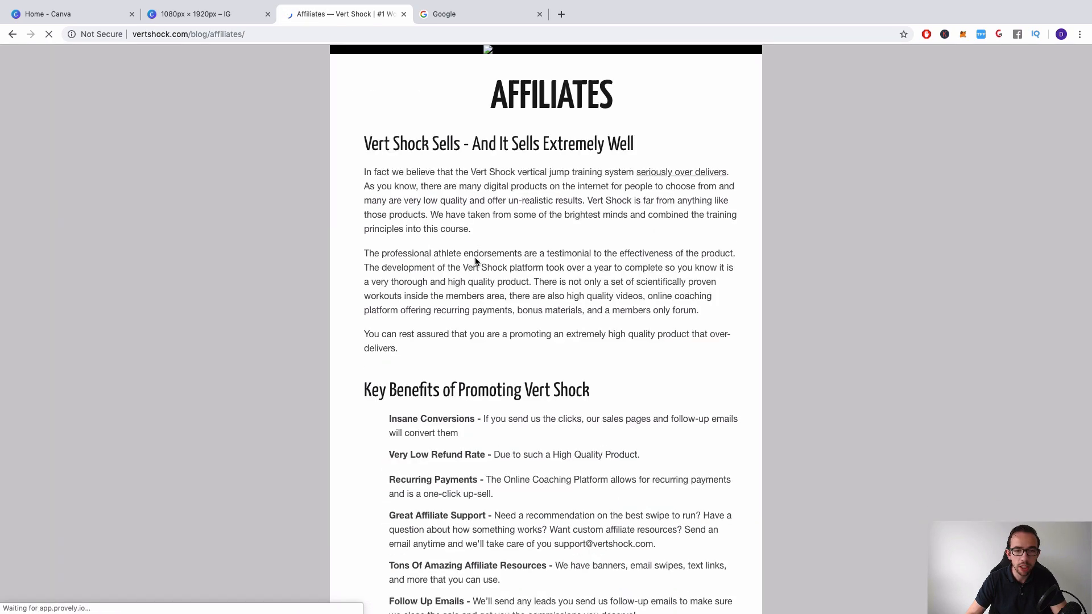
scroll(501, 271, "down", 15)
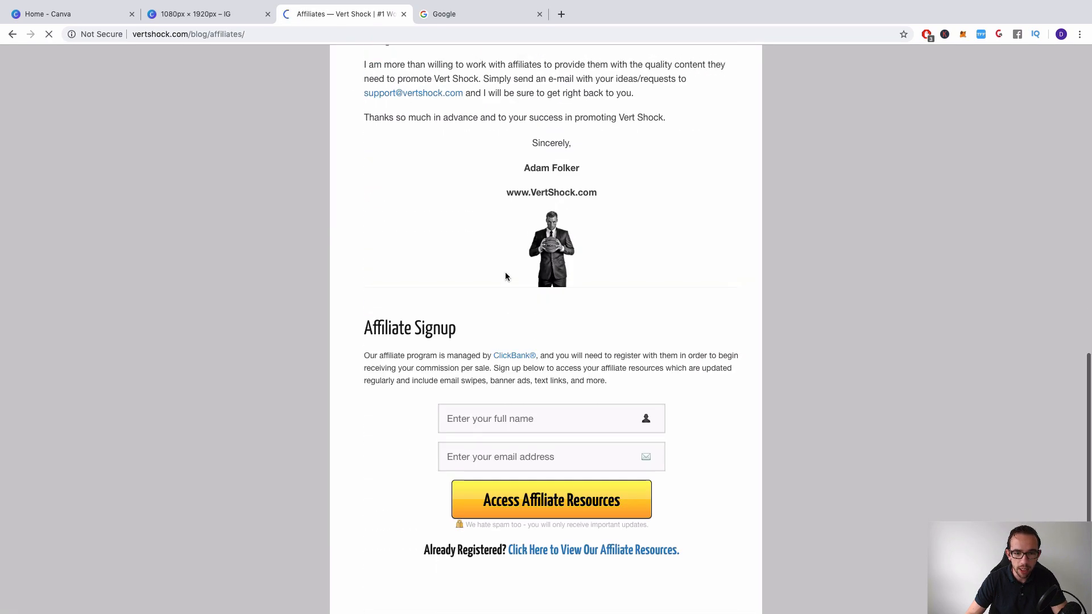
scroll(505, 275, "up", 15)
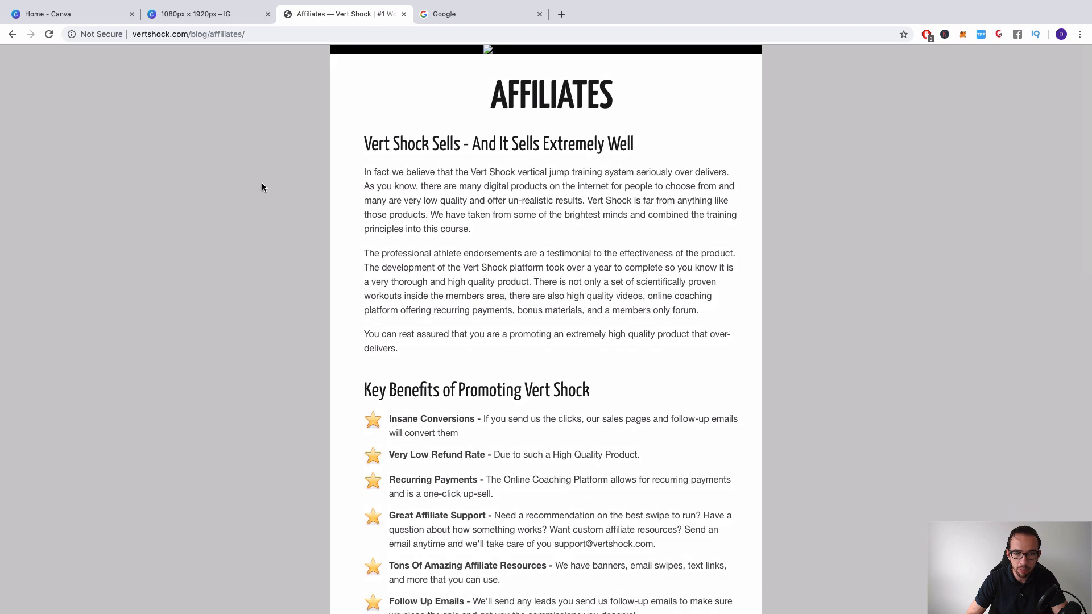
left_click(12, 33)
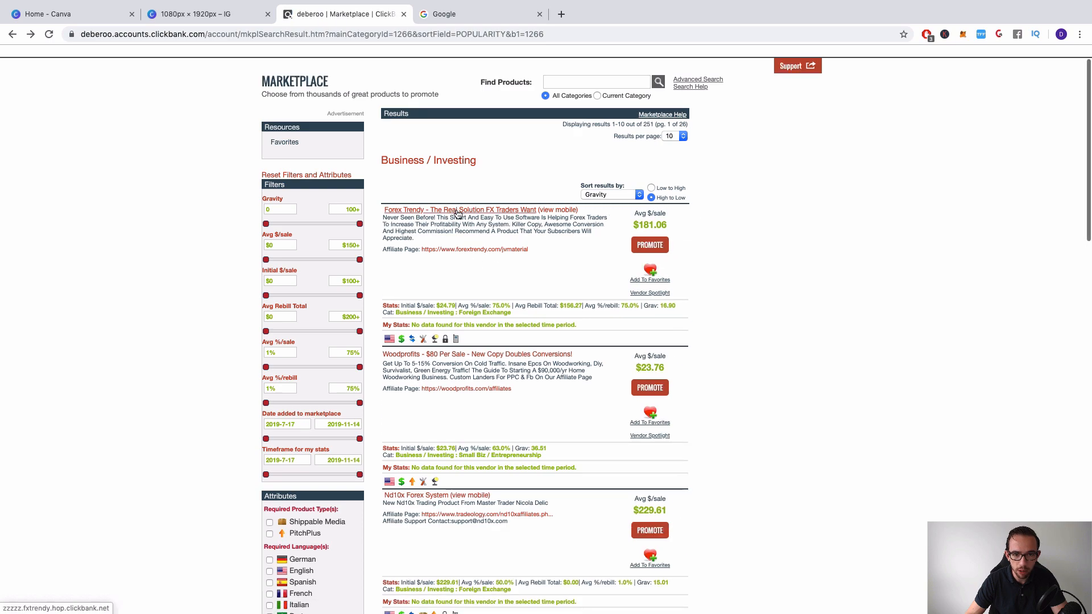
Reopen the Sports category from the marketplace category list
left_click_drag(459, 212, 495, 390)
scroll(495, 390, "down", 20)
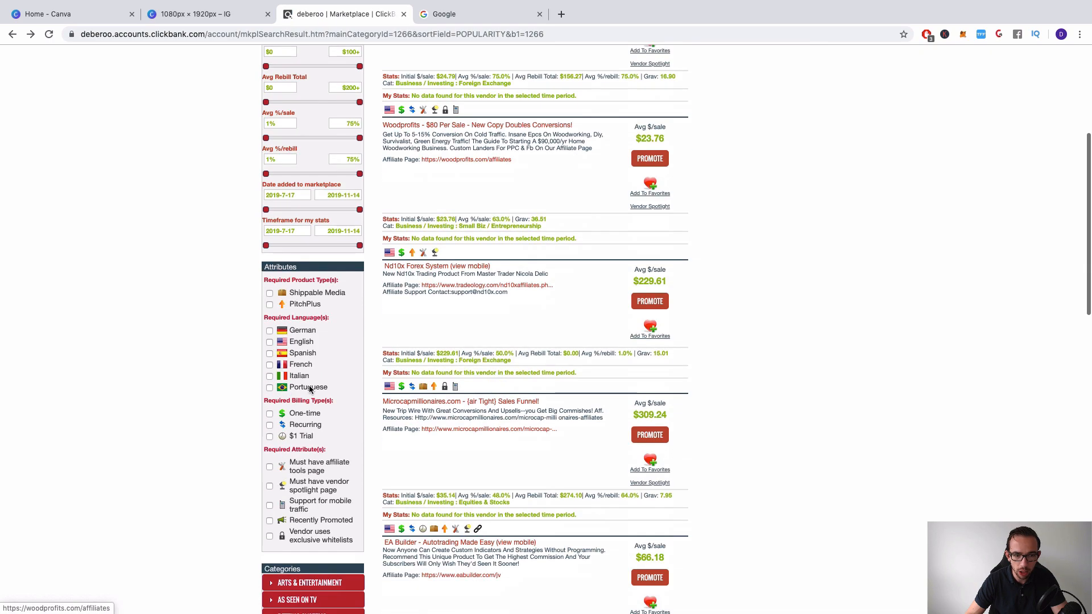
left_click(296, 283)
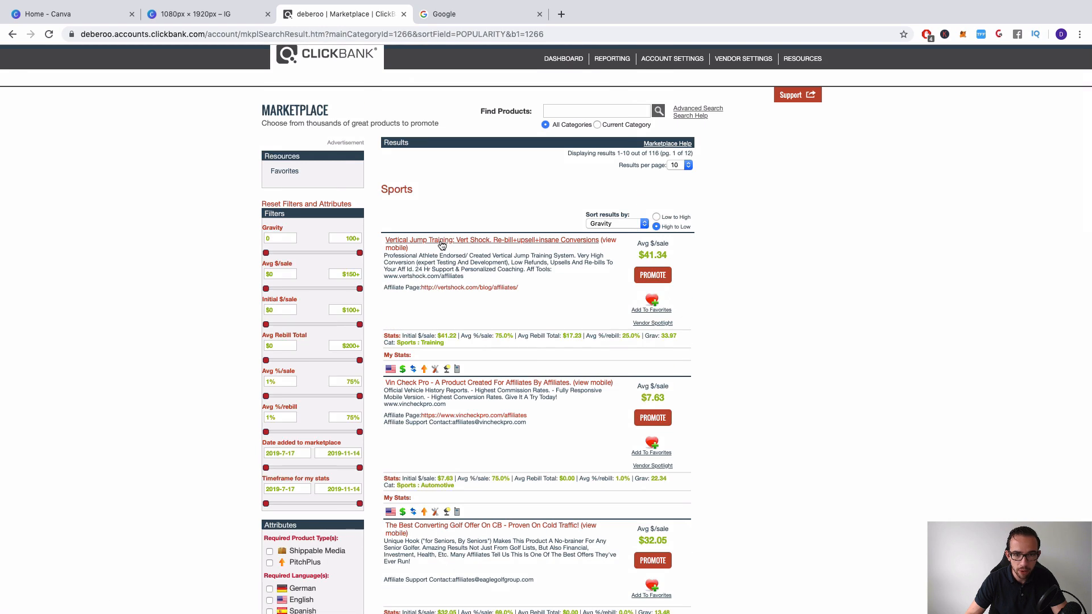
Open the Vert Shock sales page from its Sports listing and examine its headline, video, testimonials and sales copy
left_click(443, 240)
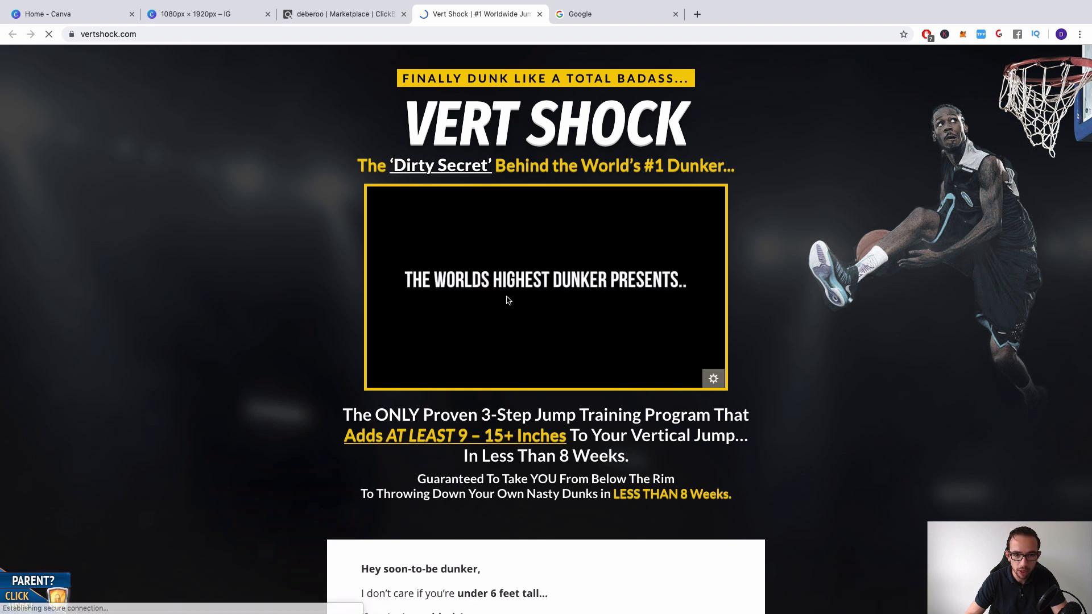
scroll(509, 299, "down", 1)
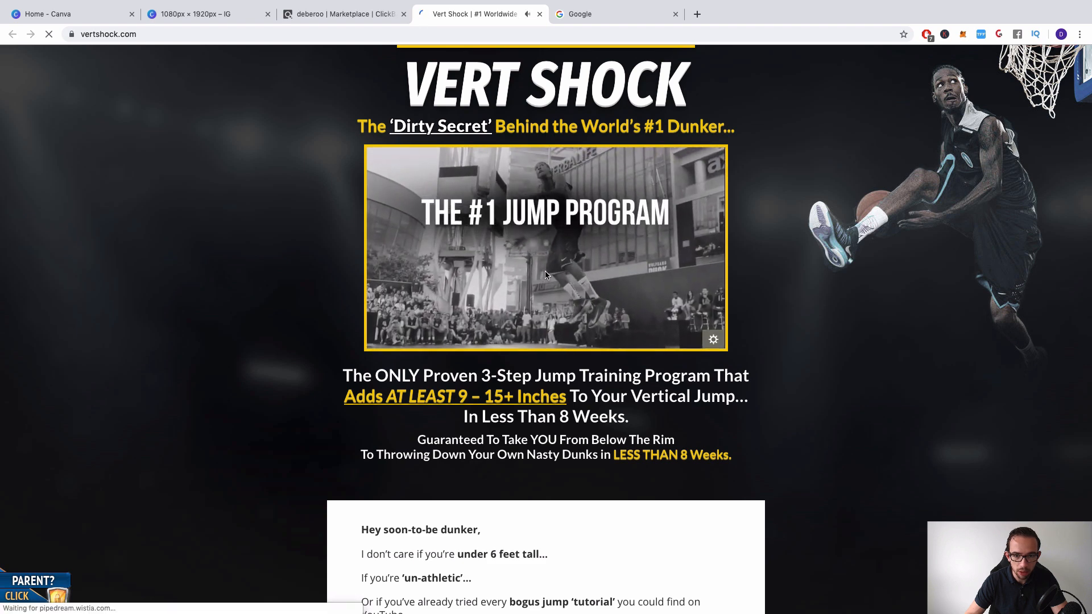
scroll(834, 382, "down", 2)
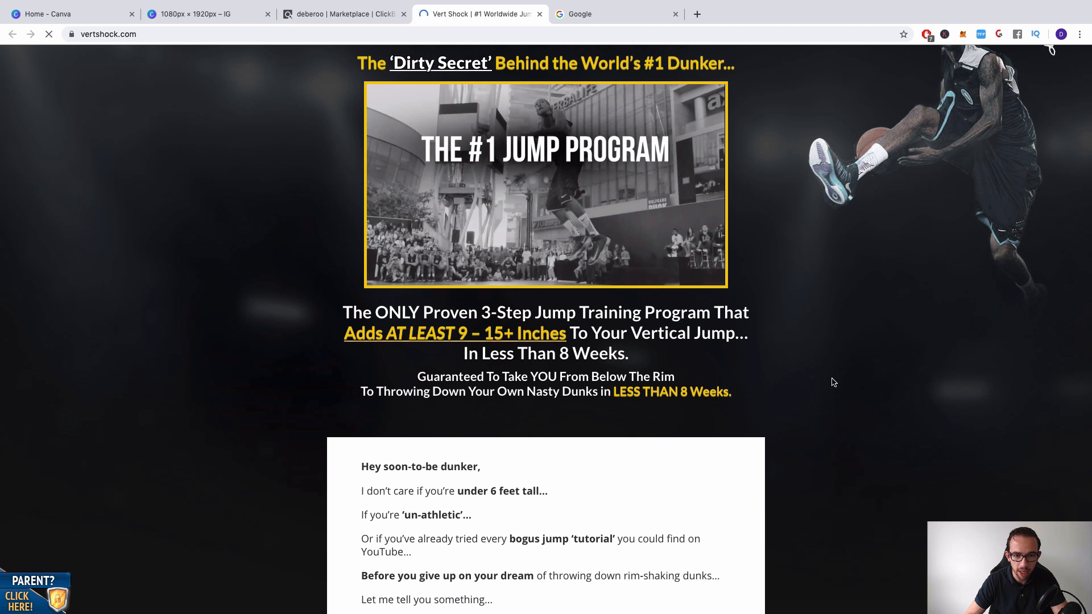
scroll(833, 382, "down", 2)
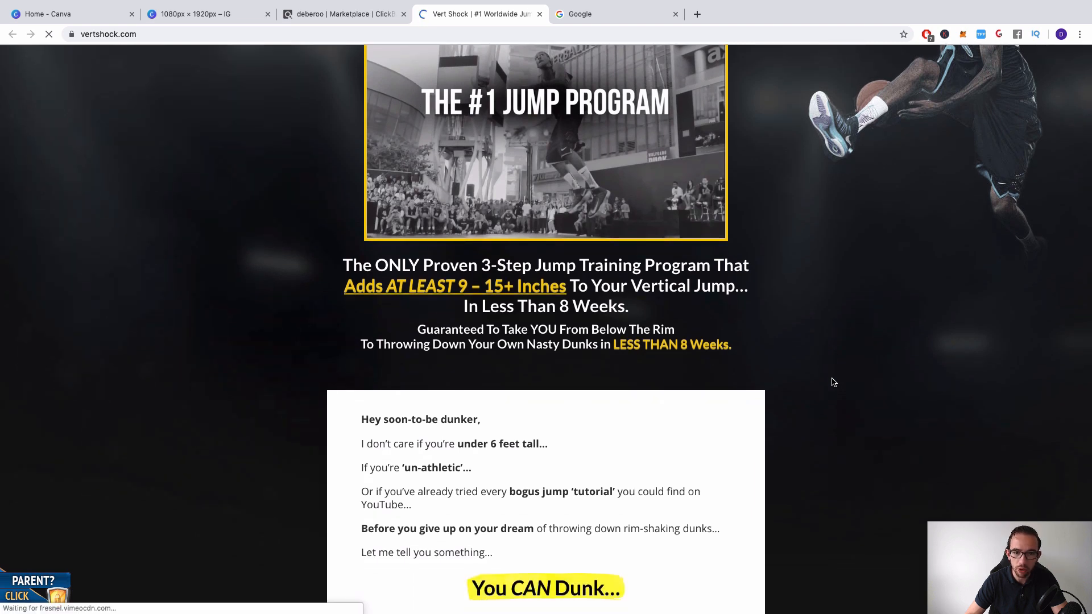
scroll(833, 382, "down", 15)
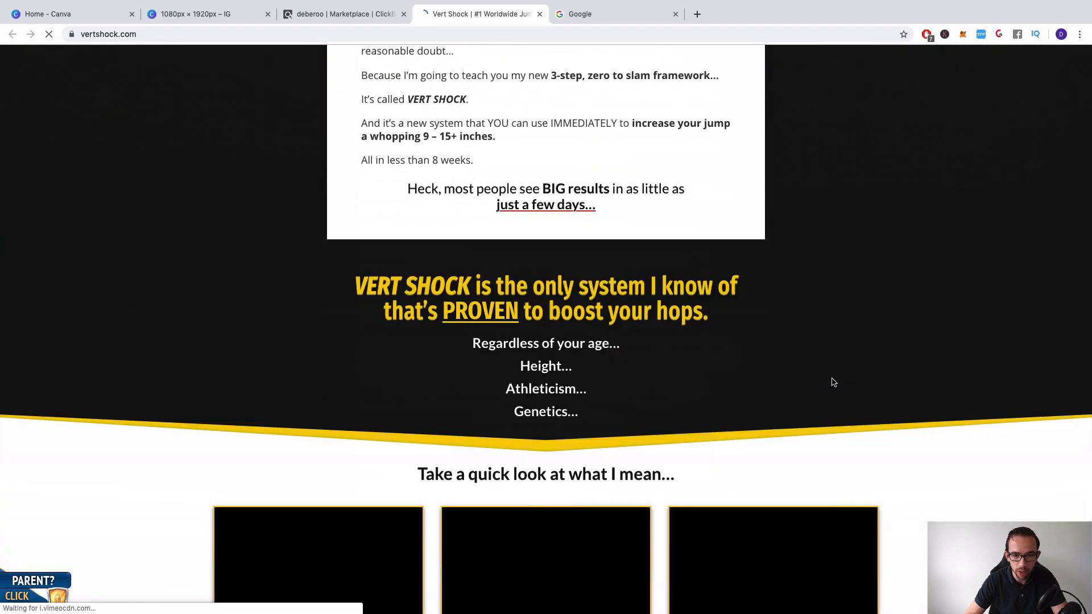
scroll(834, 382, "down", 1)
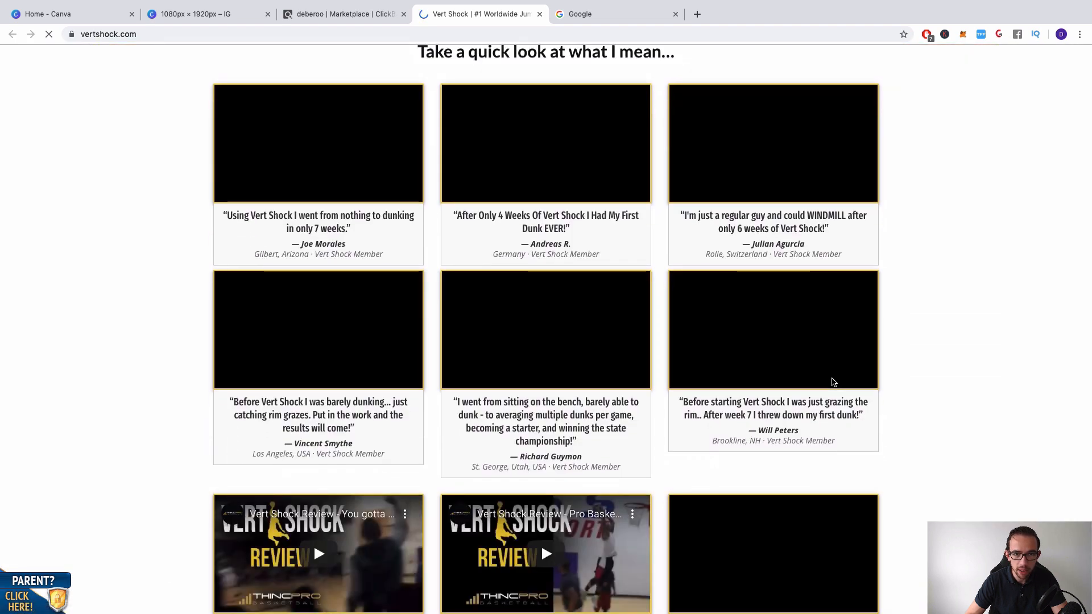
scroll(834, 382, "down", 3)
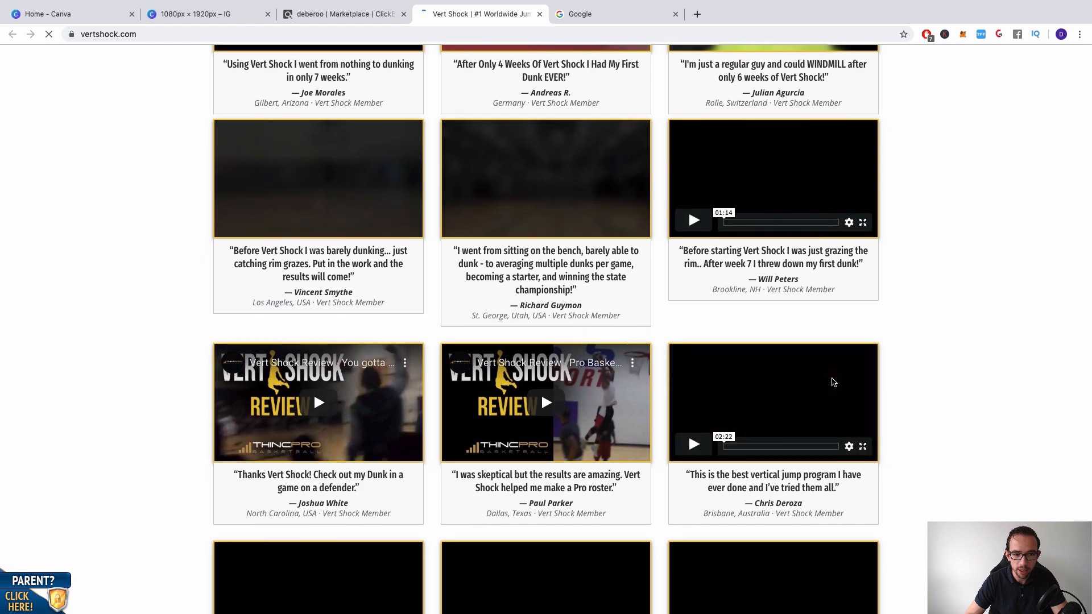
scroll(834, 382, "down", 3)
scroll(831, 381, "down", 9)
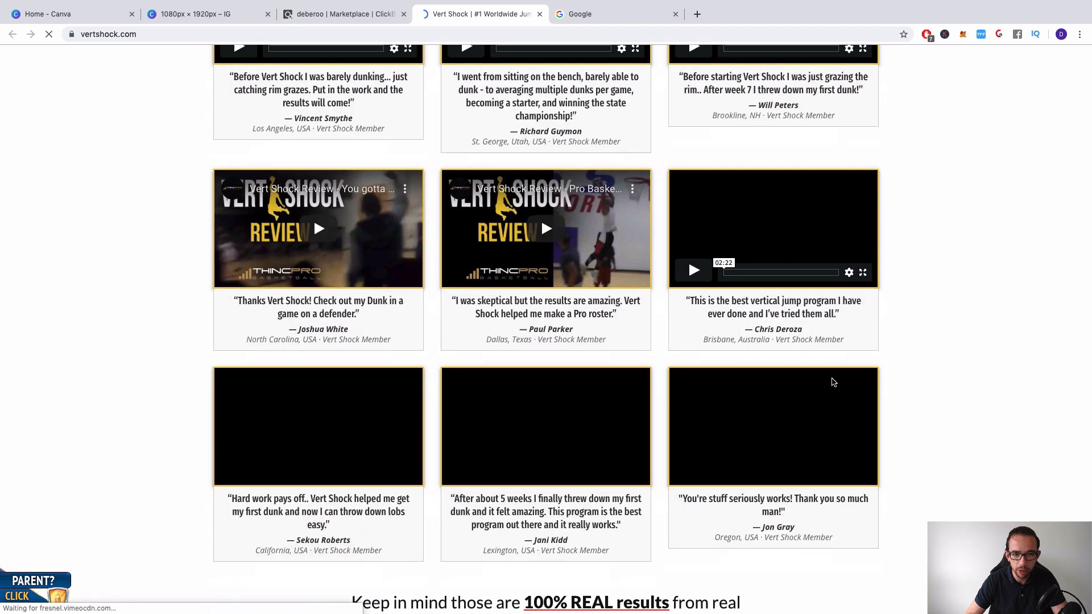
scroll(832, 381, "down", 20)
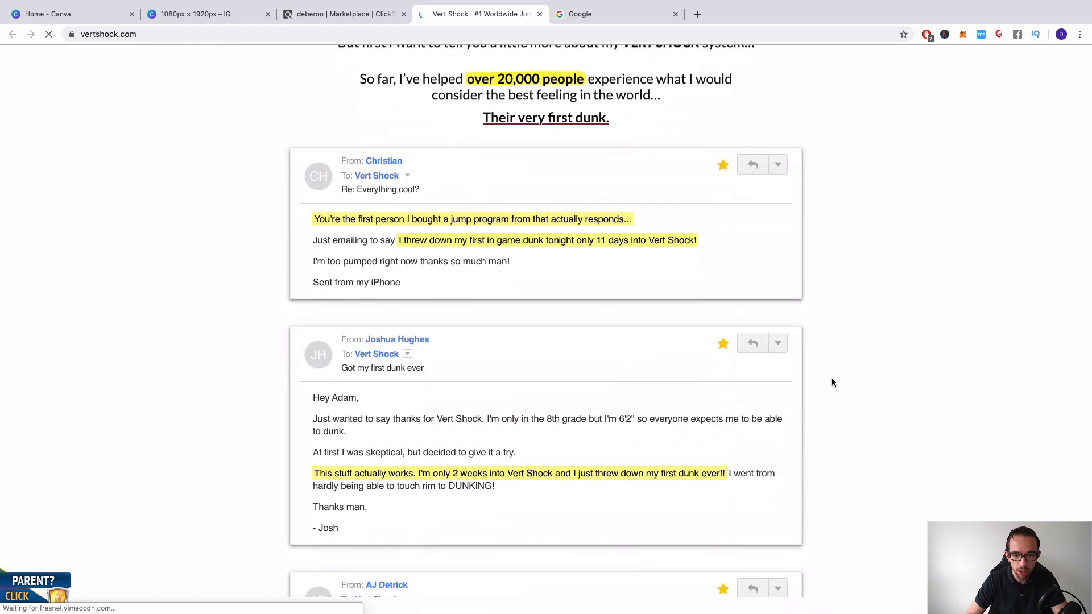
scroll(832, 382, "down", 3)
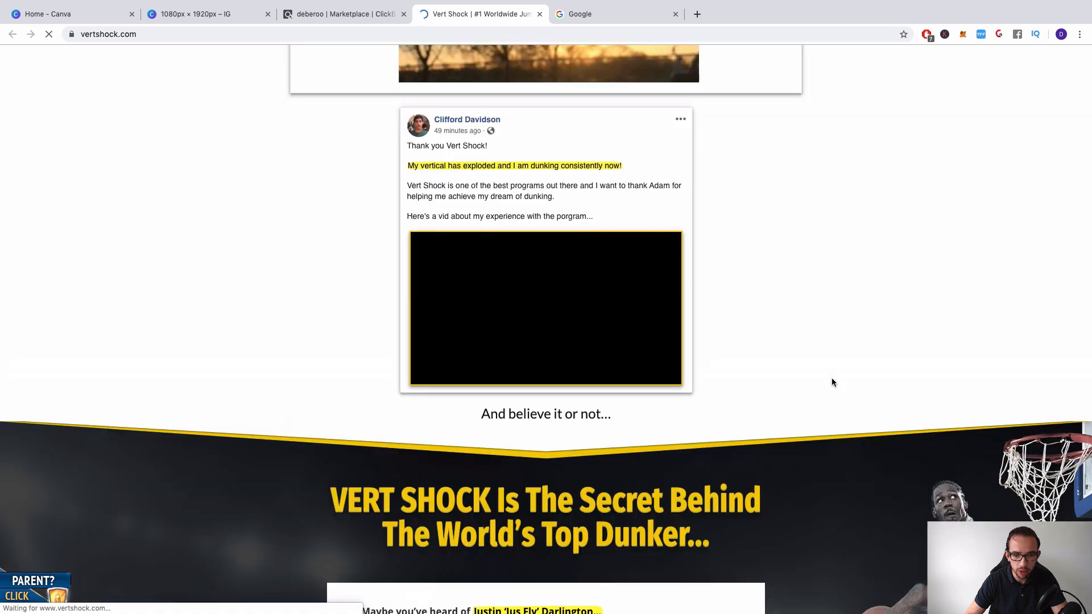
scroll(832, 382, "down", 7)
scroll(833, 382, "up", 2)
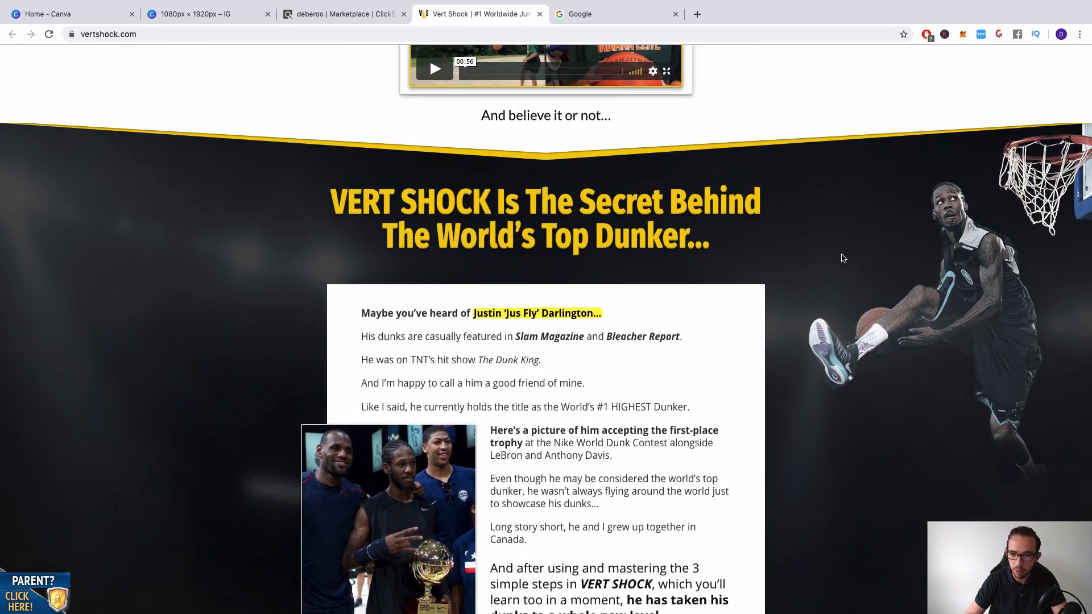
scroll(837, 440, "down", 10)
scroll(838, 439, "down", 20)
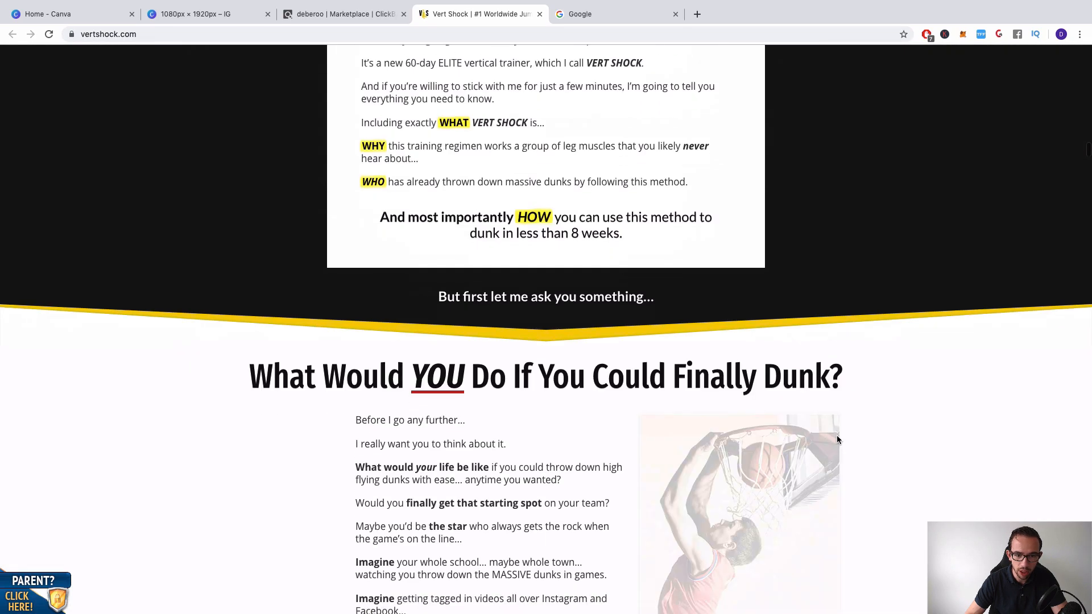
scroll(835, 434, "up", 20)
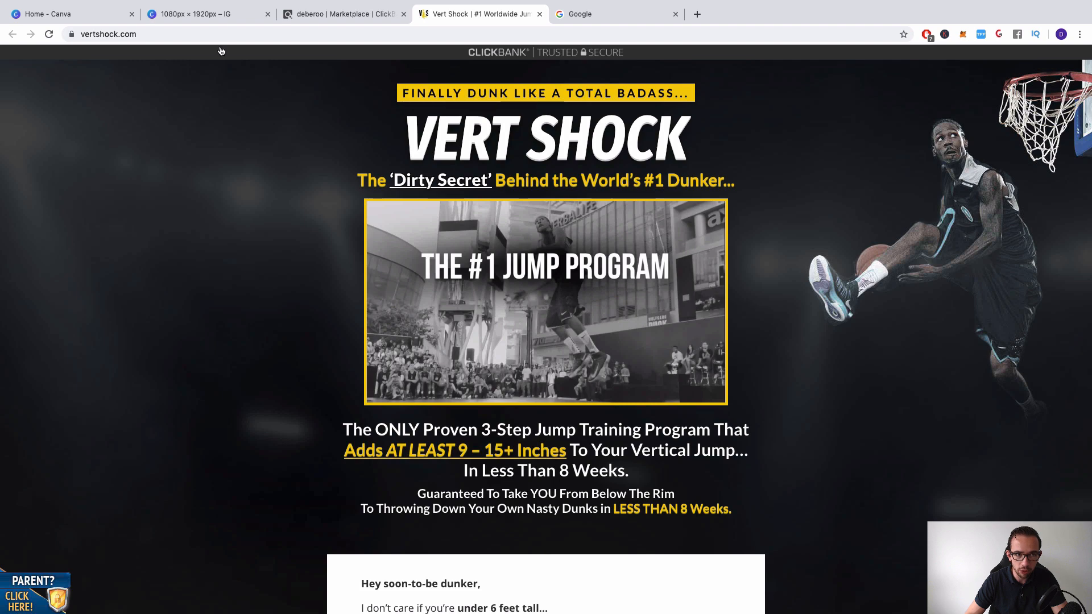
Switch to Canva and browse the design types offered on the home page
left_click(85, 15)
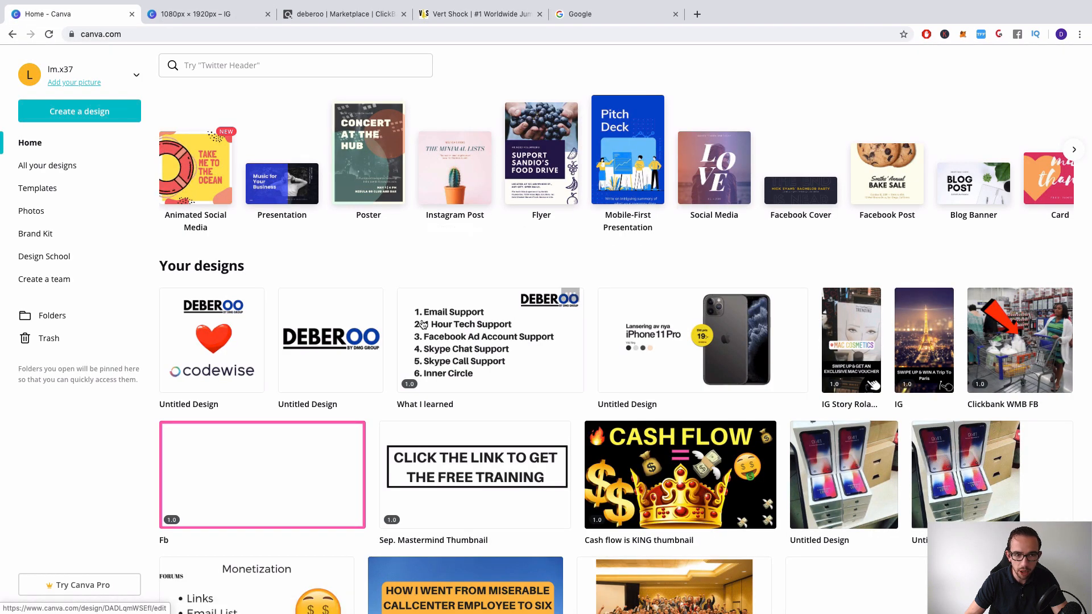
scroll(741, 187, "right", 1)
scroll(740, 187, "right", 10)
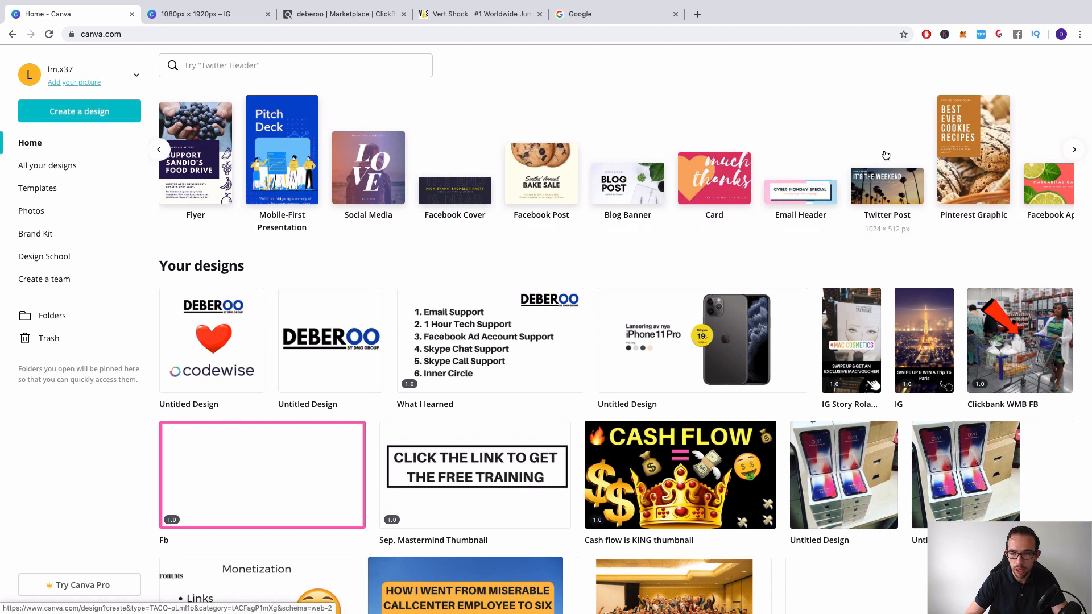
Open the existing Clickbank WMB FB design from the Canva home page for editing
scroll(881, 159, "up", 4)
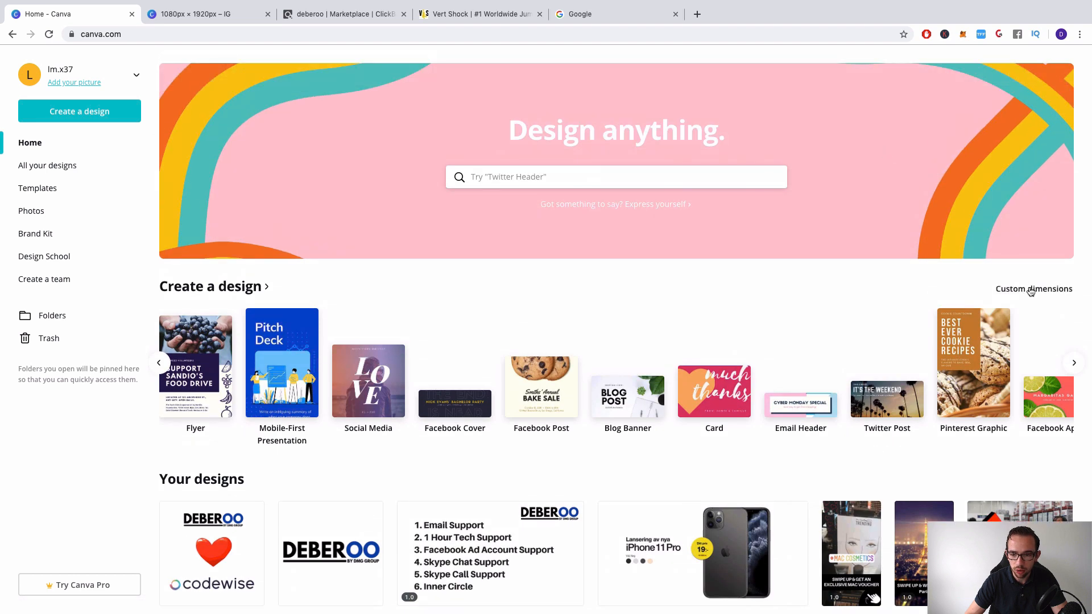
scroll(1031, 291, "down", 3)
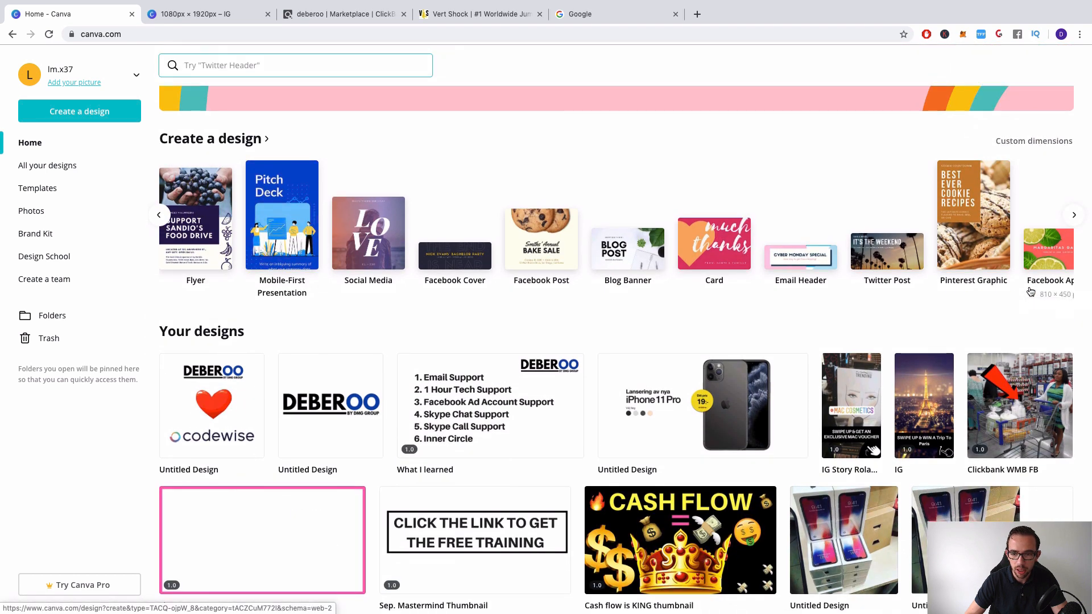
left_click(1032, 404)
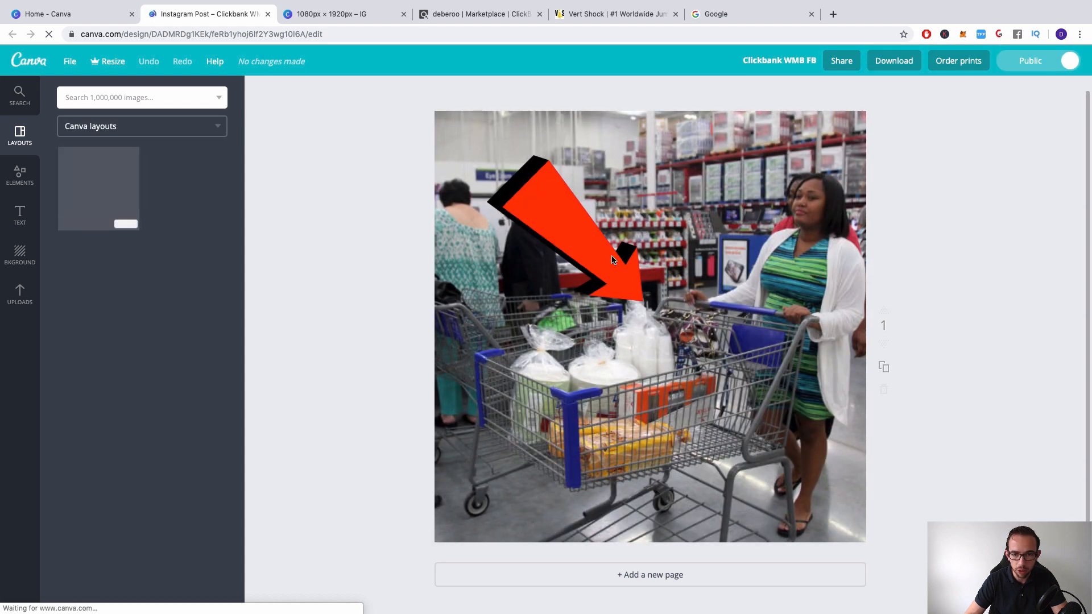
Clear the design by deleting the supermarket photo and the red arrow
left_click(613, 260)
key("Delete")
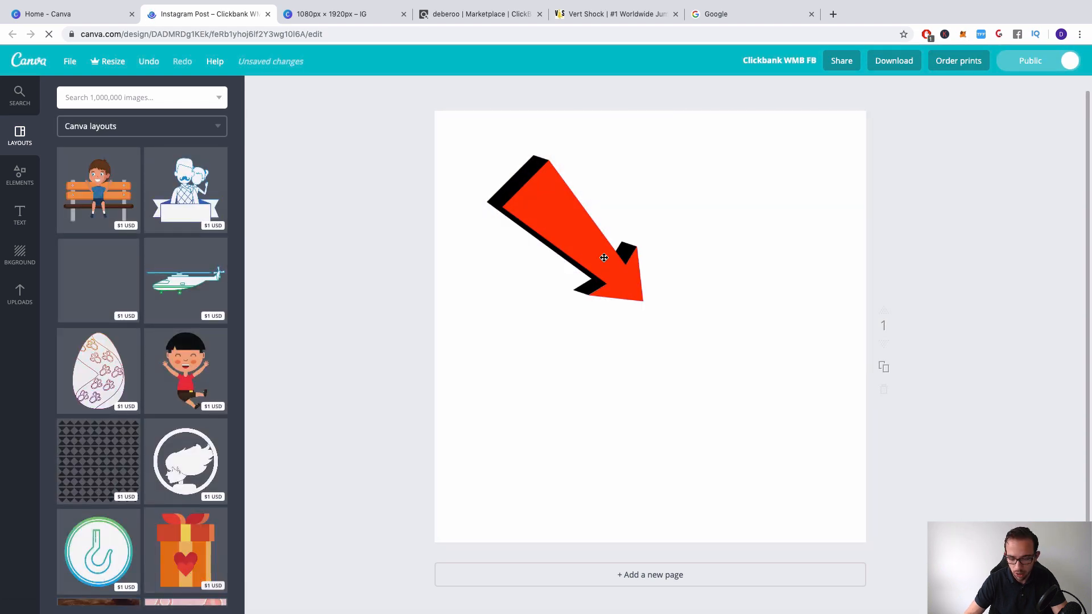
left_click(604, 258)
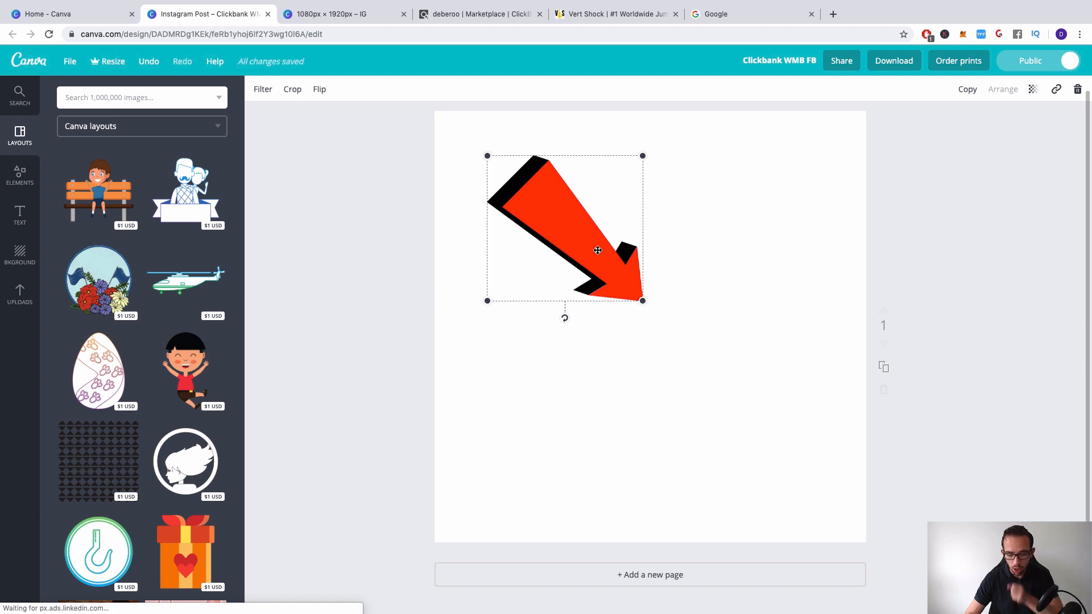
key("Delete")
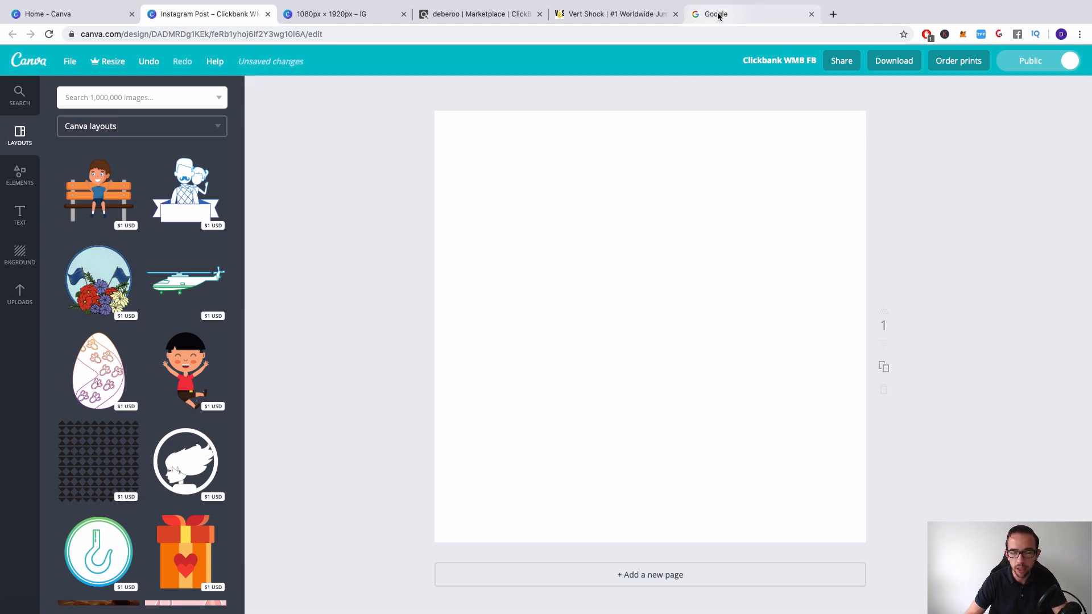
Rename the design as Clickbank FB Ad
left_click(780, 60)
double_click(776, 119)
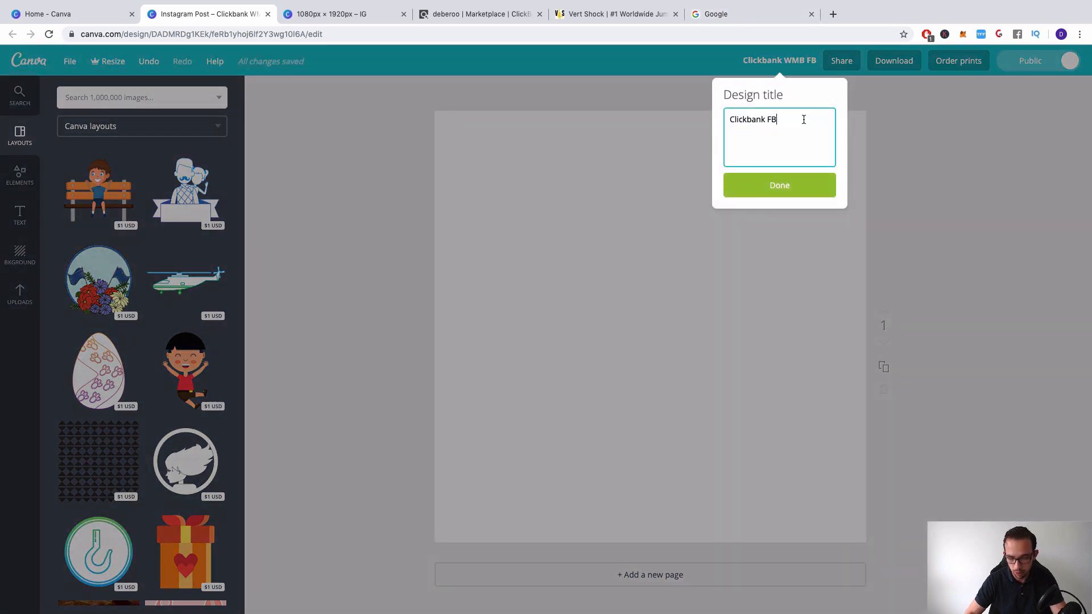
type("FB Ad")
key("Return")
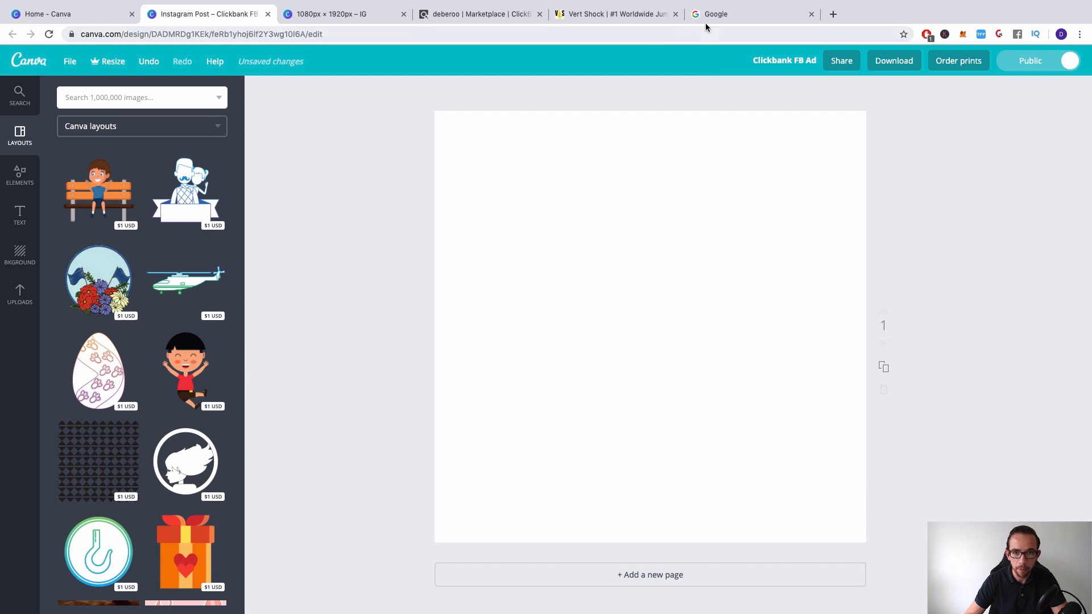
Return to the Vert Shock sales page and look over its headline and hero imagery
left_click(629, 20)
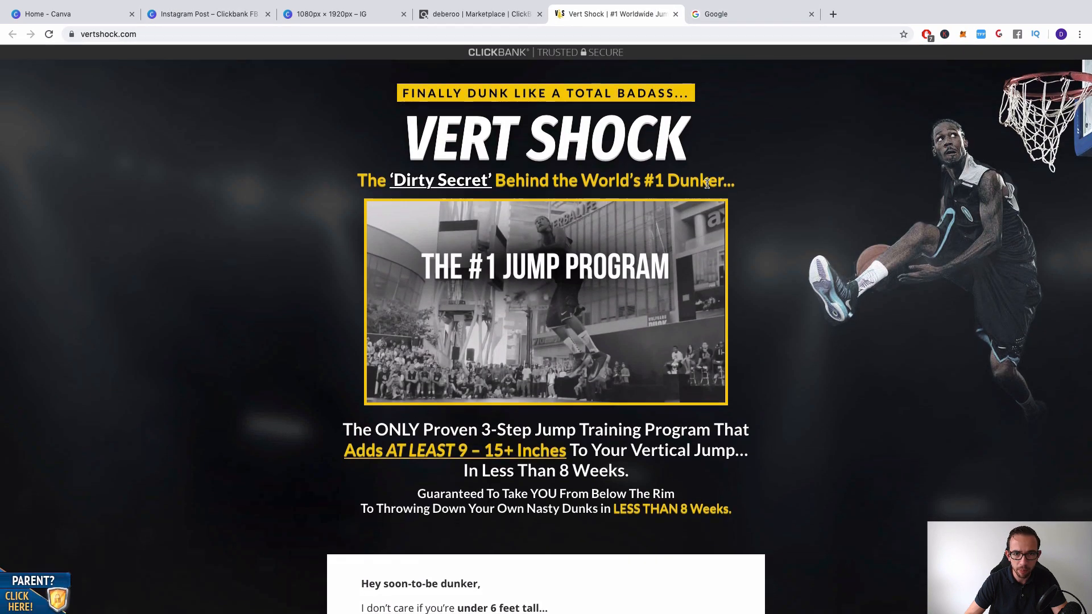
scroll(533, 201, "down", 3)
scroll(532, 201, "up", 3)
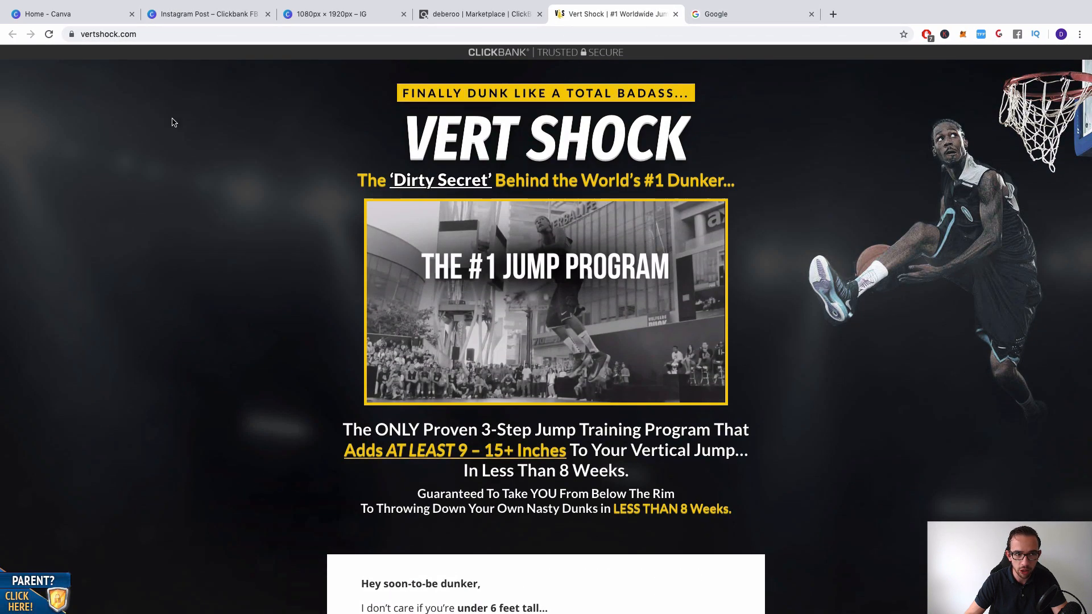
Switch to Google and find pictures of a basketball dunk in the image results
left_click(734, 18)
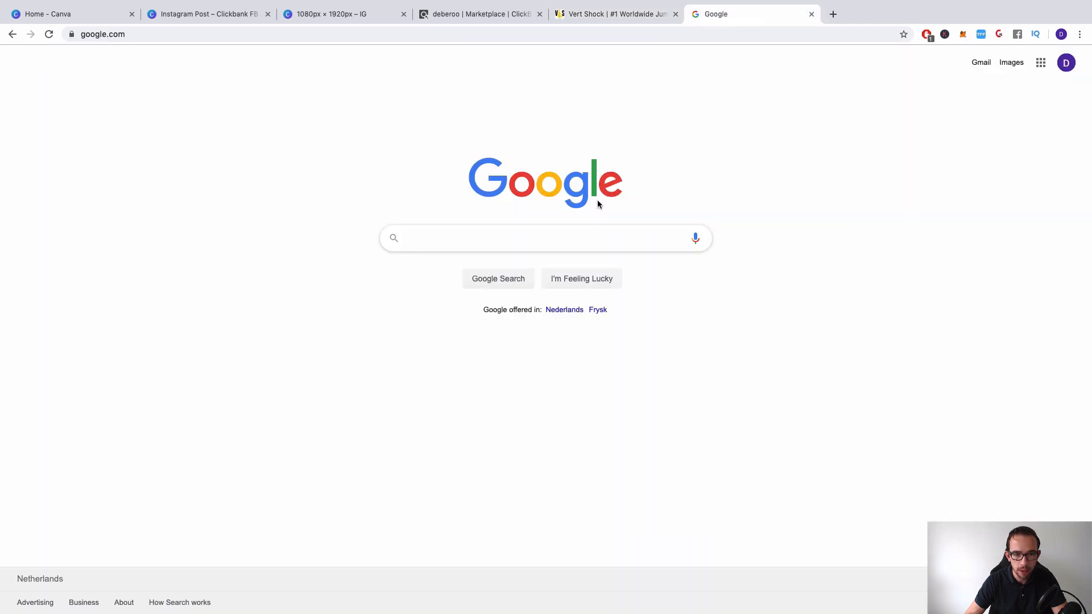
type("basketbal dunk")
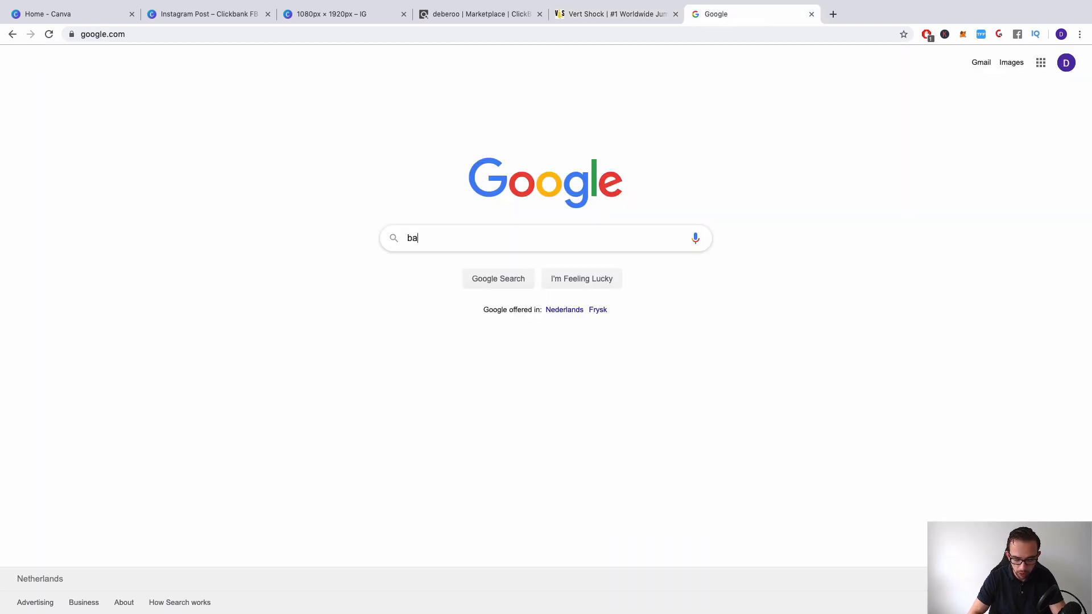
key("Return")
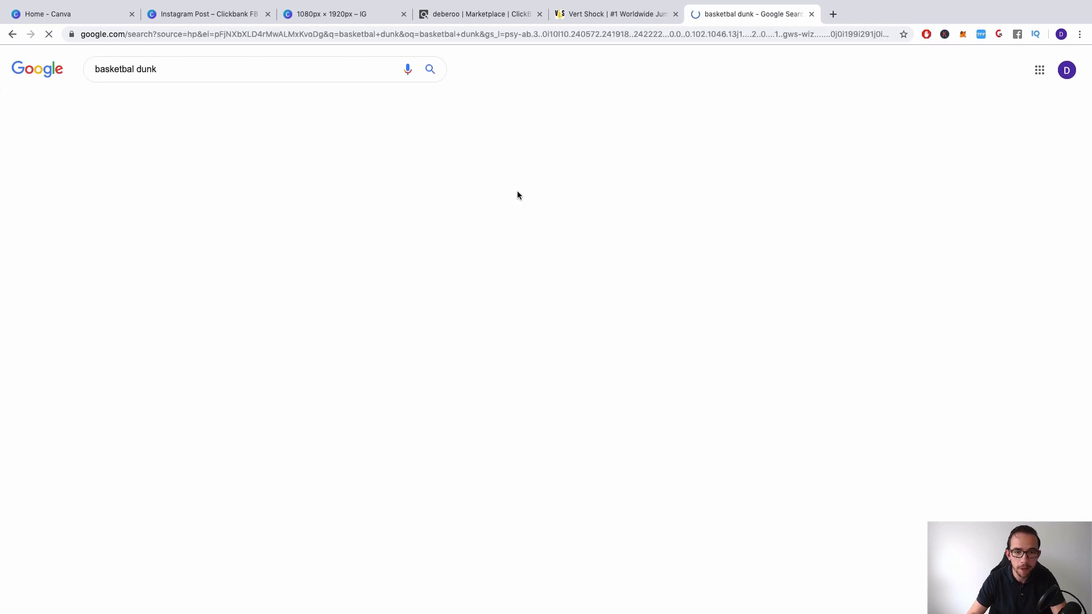
left_click(146, 104)
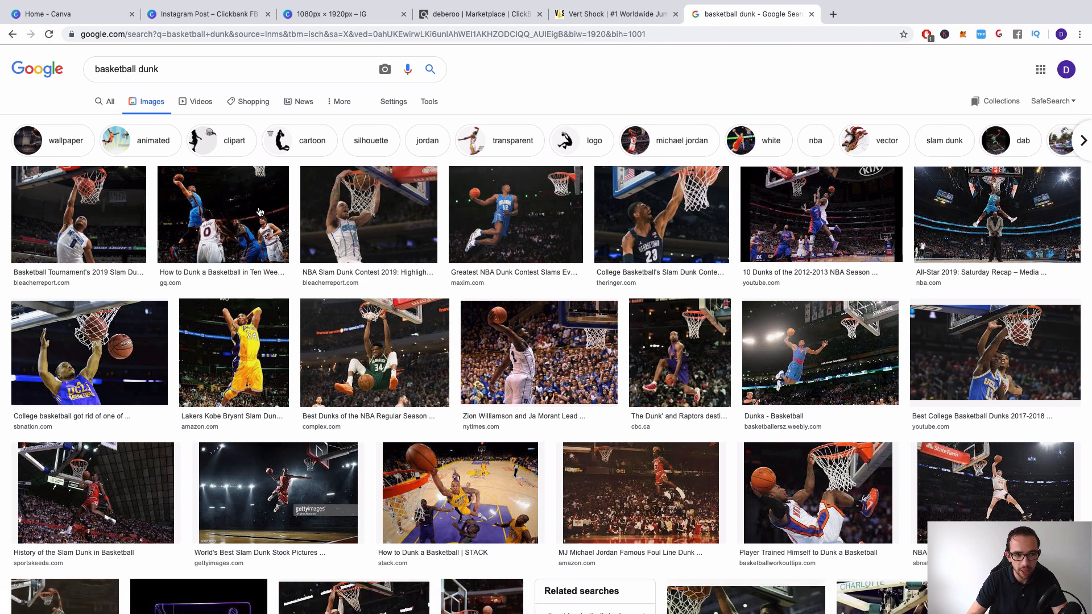
Save the "How to Dunk a Basketball" picture from stack.com as a JPEG in Documents and close its preview
scroll(384, 300, "down", 4)
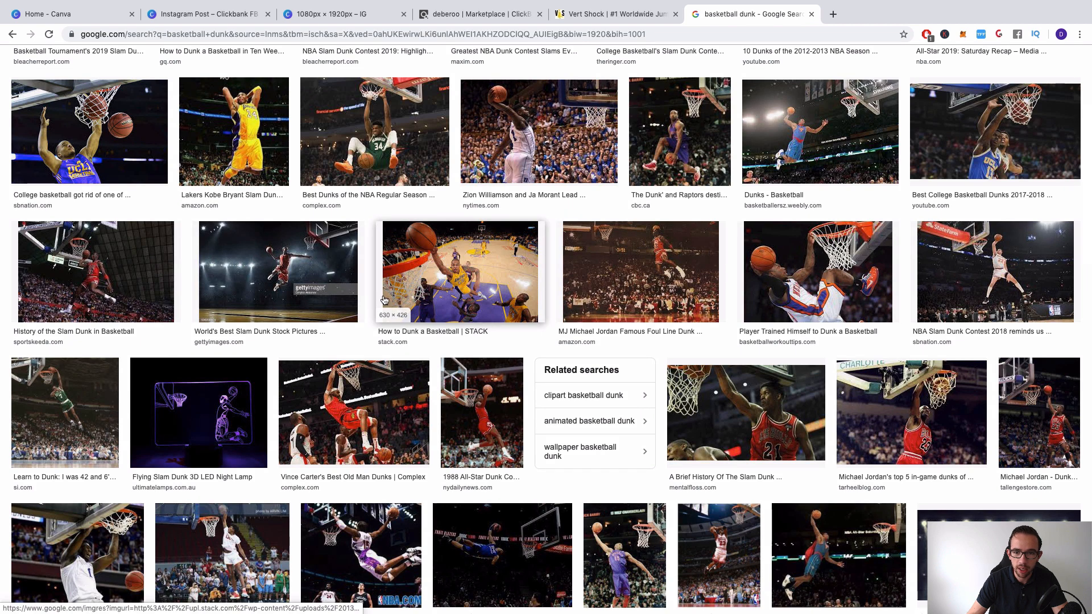
left_click(467, 257)
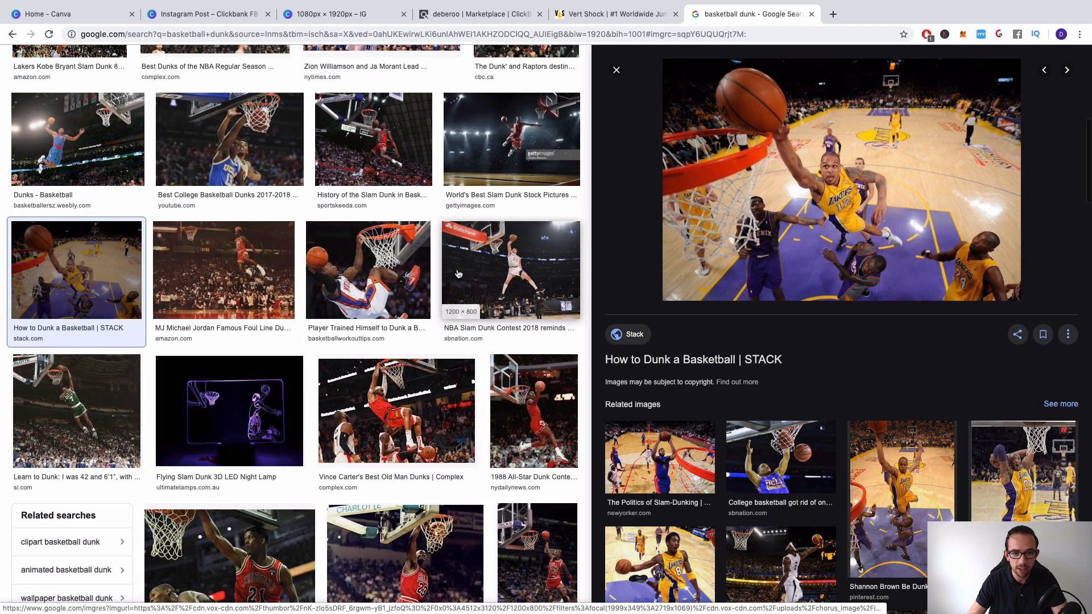
right_click(808, 191)
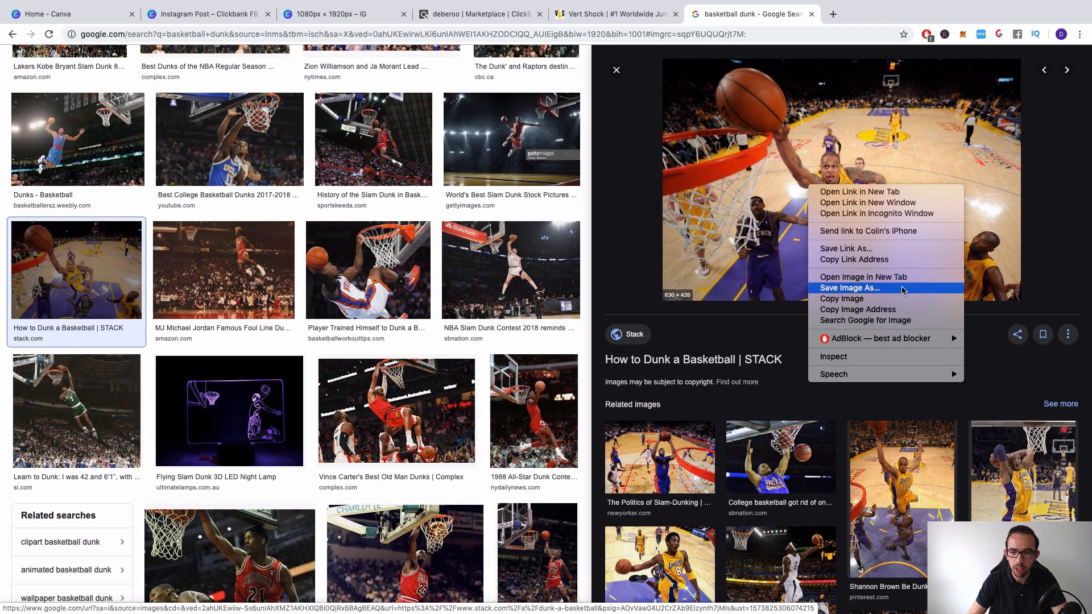
left_click(838, 292)
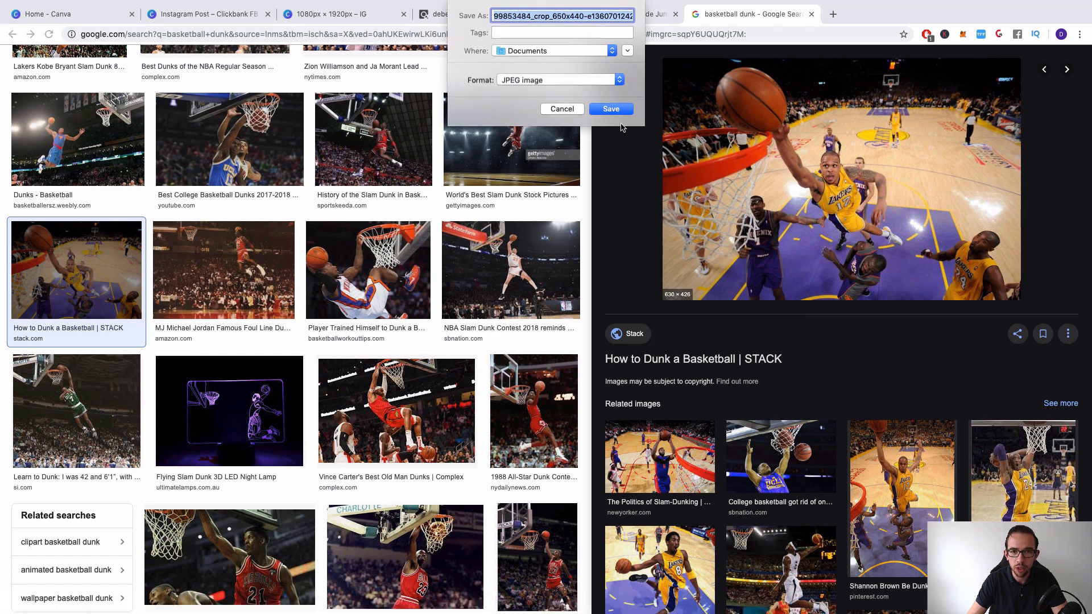
key("Return")
scroll(710, 80, "up", 2)
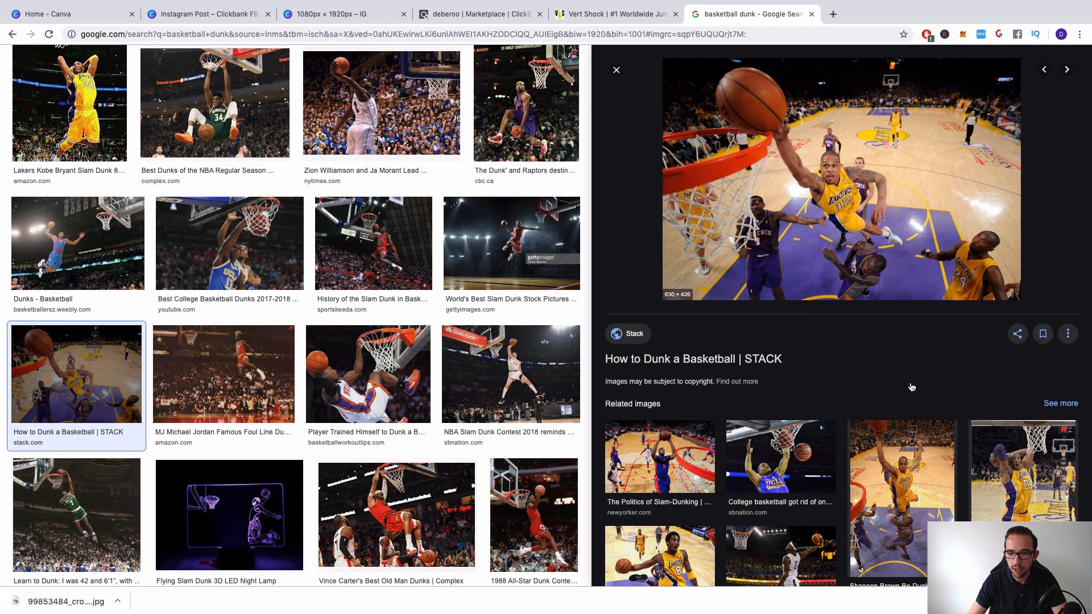
left_click(616, 70)
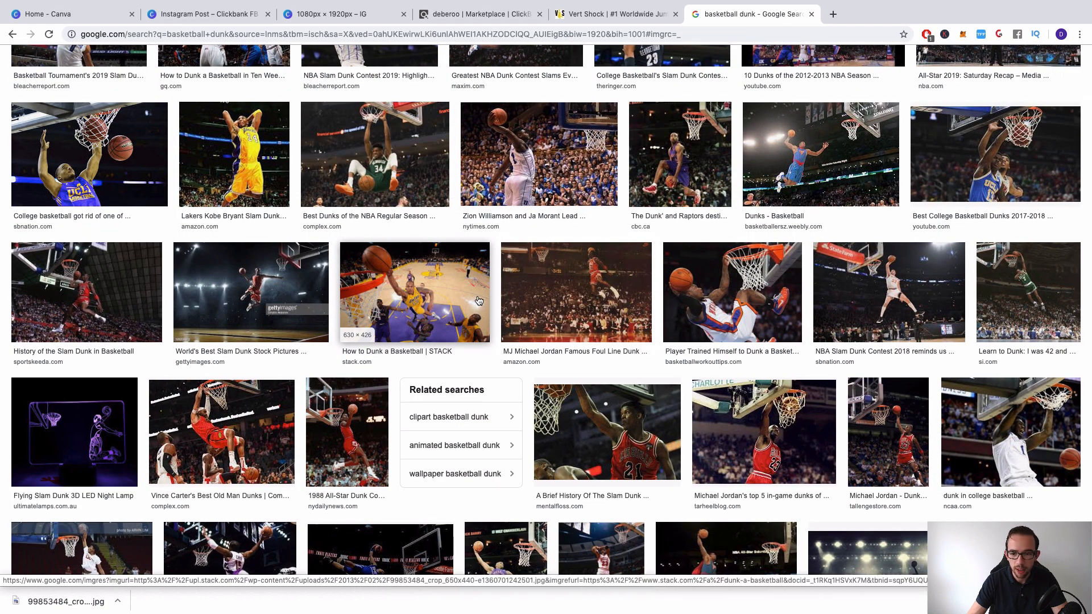
Browse more basketball dunk images, previewing the Michael Jordan foul line dunk poster
scroll(479, 301, "down", 1)
scroll(479, 301, "up", 4)
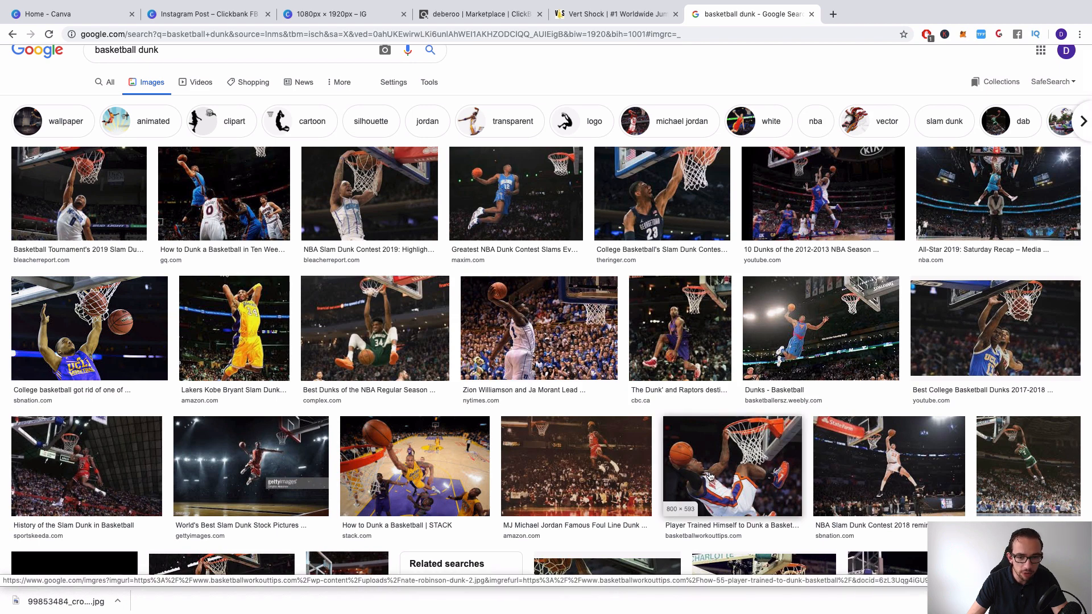
left_click(592, 472)
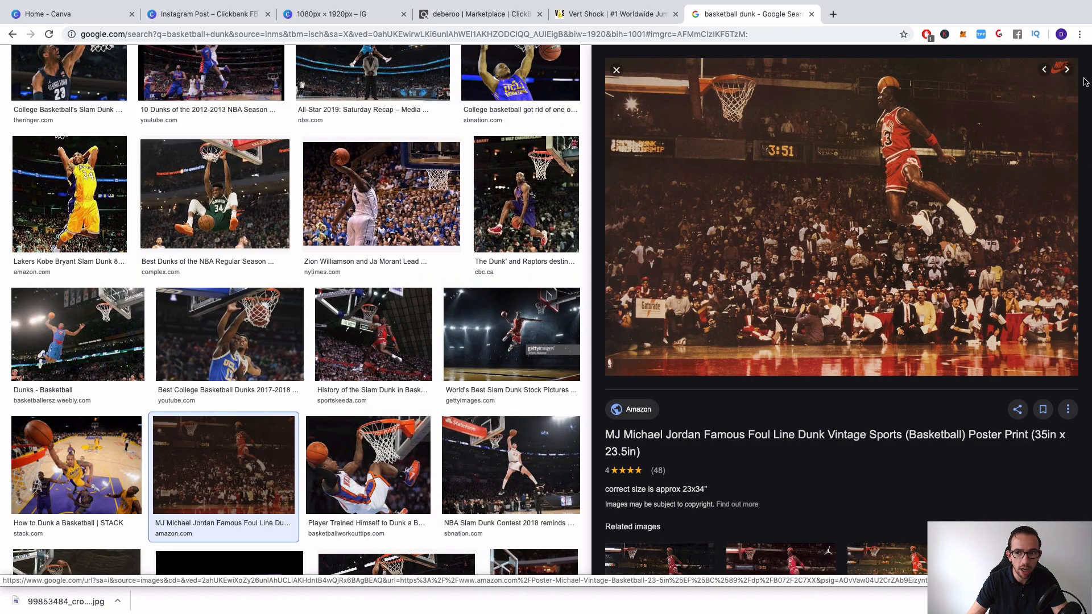
left_click(616, 70)
scroll(469, 384, "down", 6)
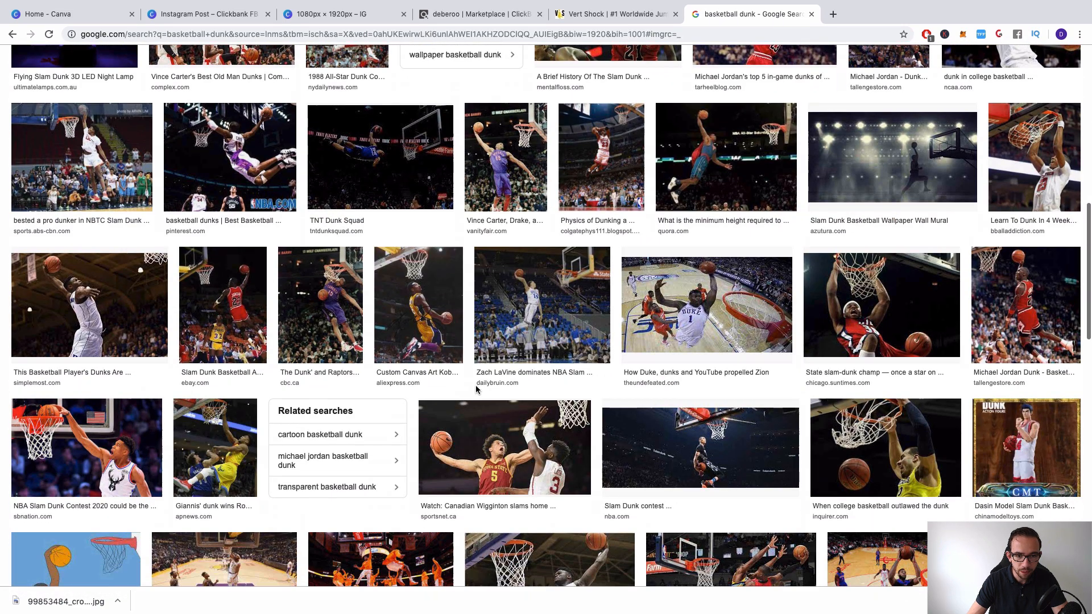
scroll(299, 295, "up", 10)
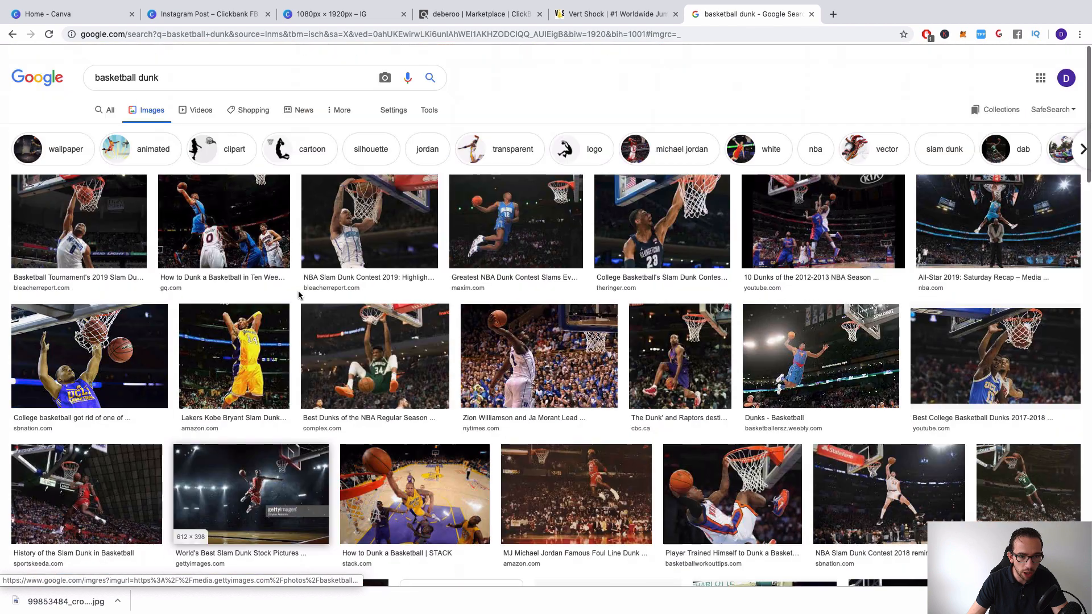
scroll(298, 294, "down", 1)
Search Google Images for vert shock, browse the pictures, and return to the basketball dunk results
left_click_drag(170, 68, 91, 70)
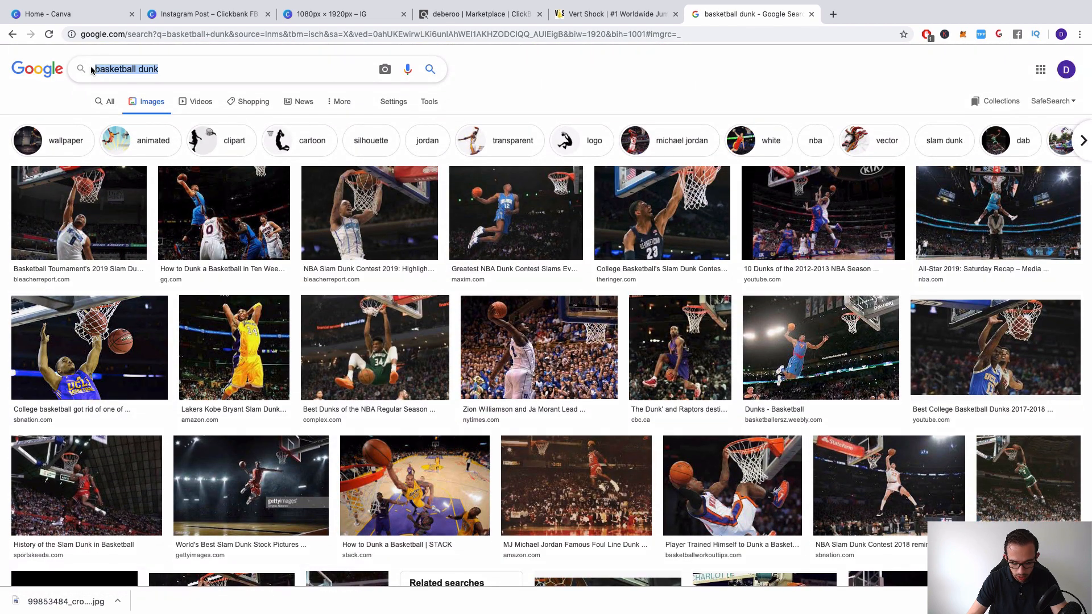
type("vert shock")
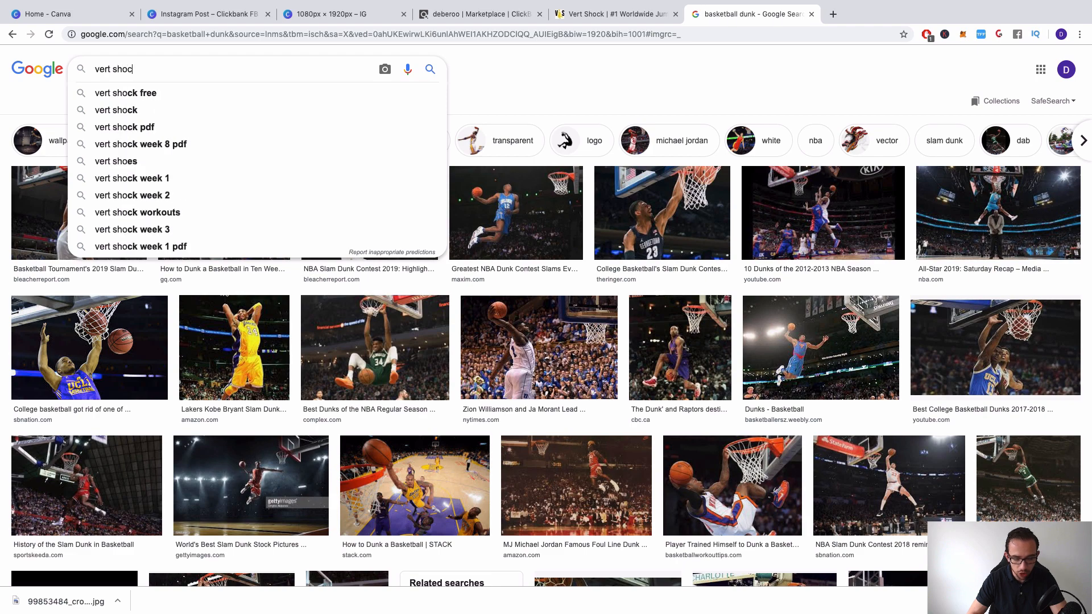
key("Return")
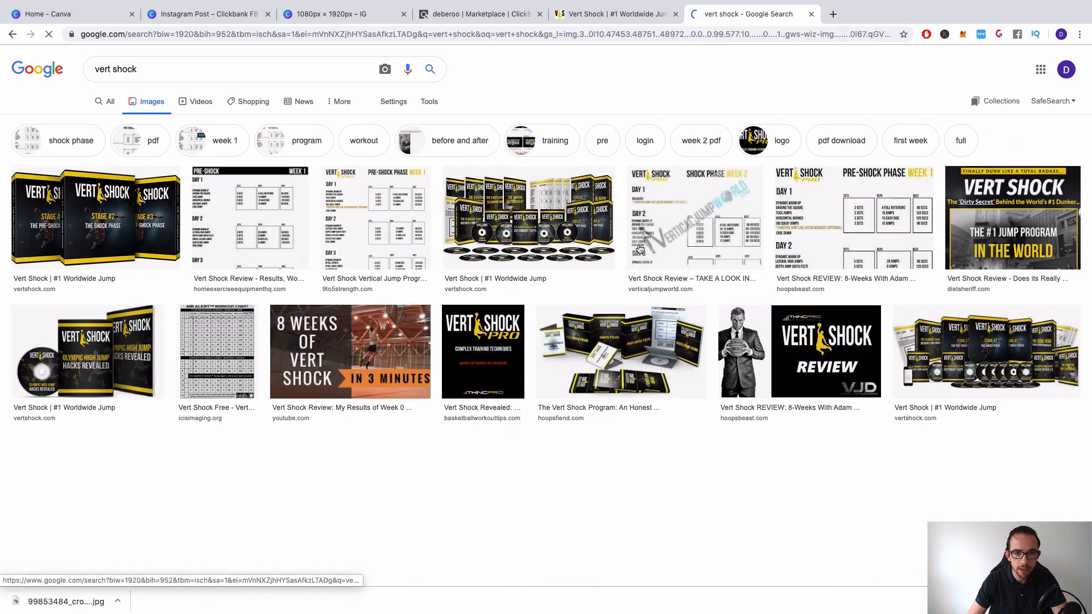
scroll(546, 269, "down", 12)
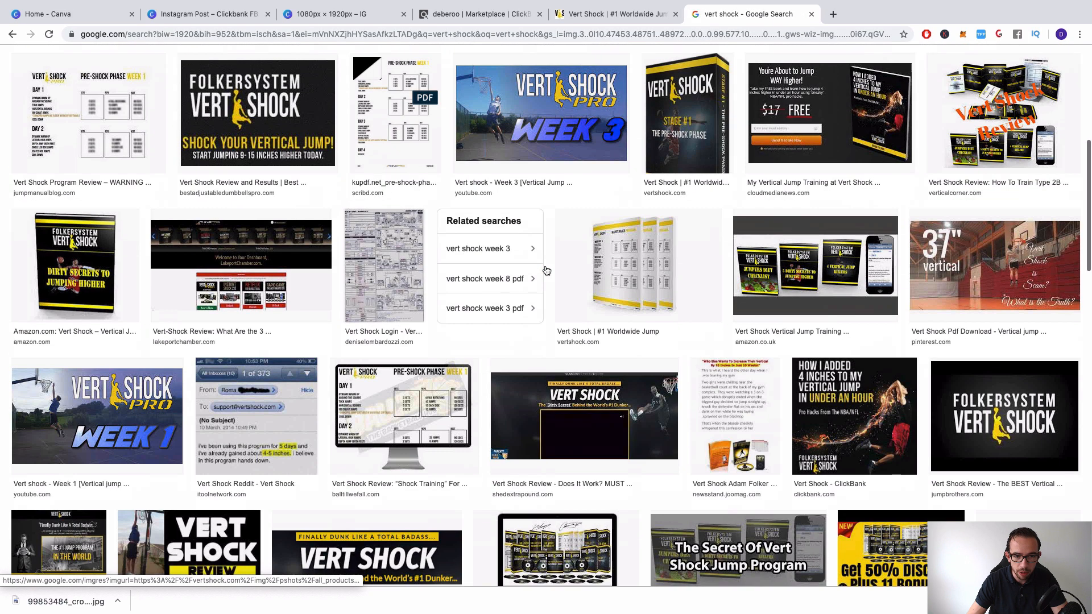
scroll(546, 269, "down", 15)
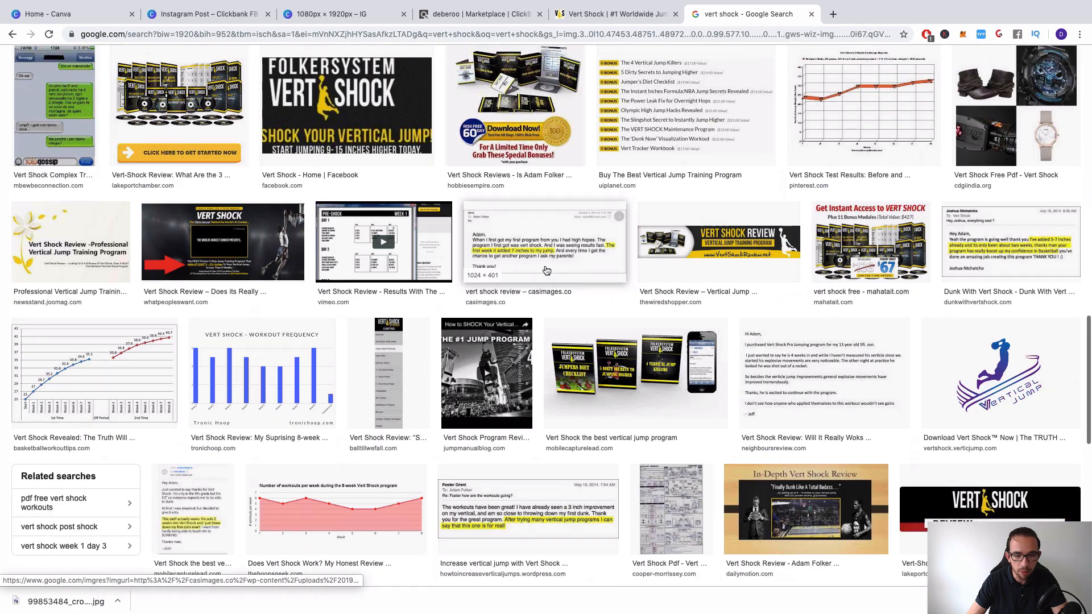
scroll(545, 270, "up", 20)
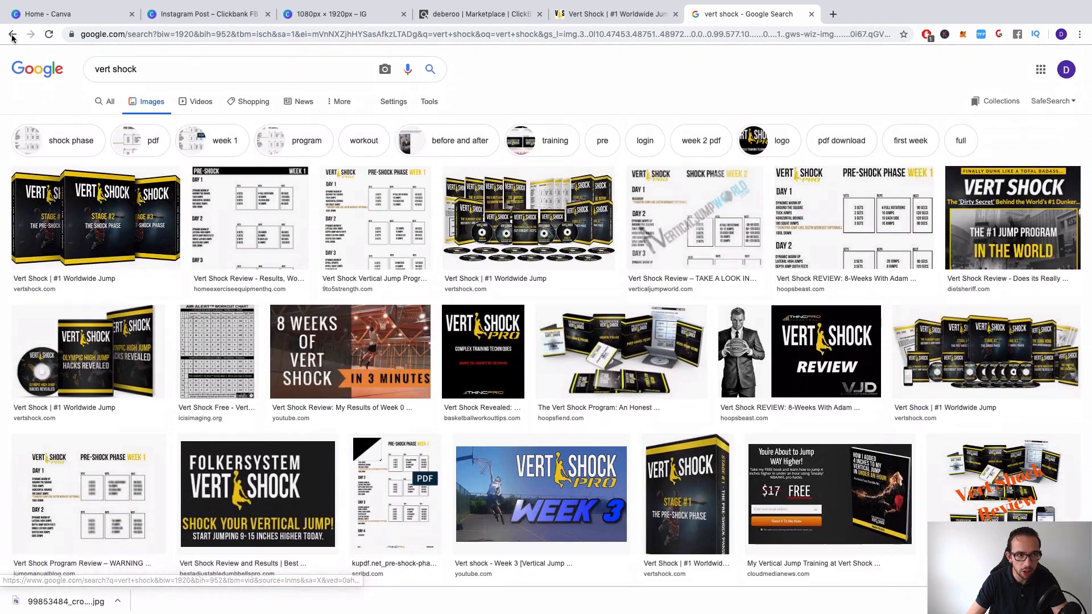
left_click(12, 35)
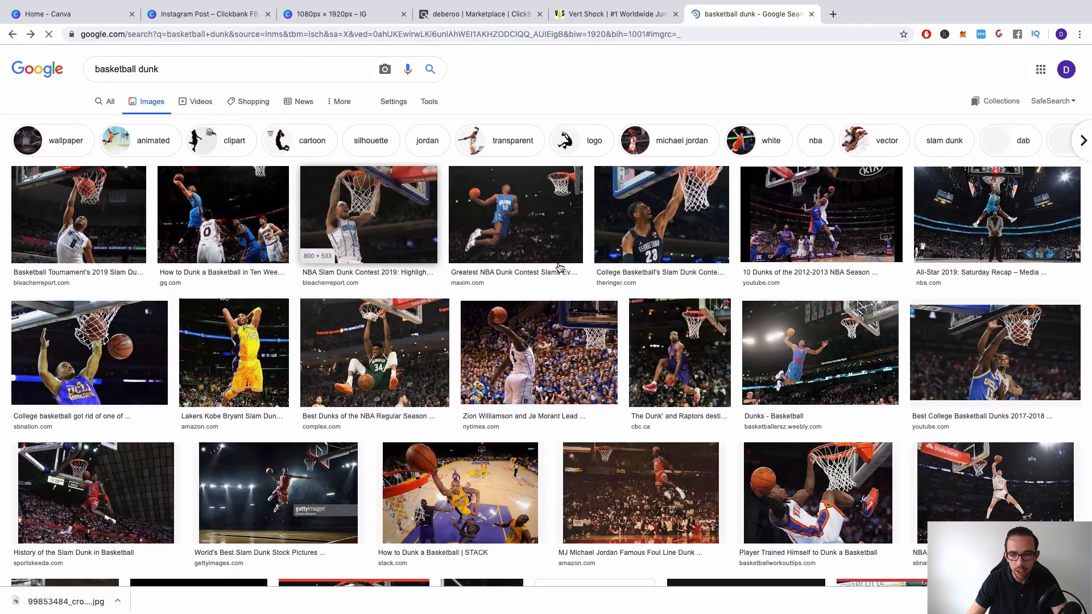
Save the former UCLA player slam dunk picture from dailybruin.com as a JPG and close its preview
scroll(608, 286, "down", 8)
scroll(607, 286, "down", 3)
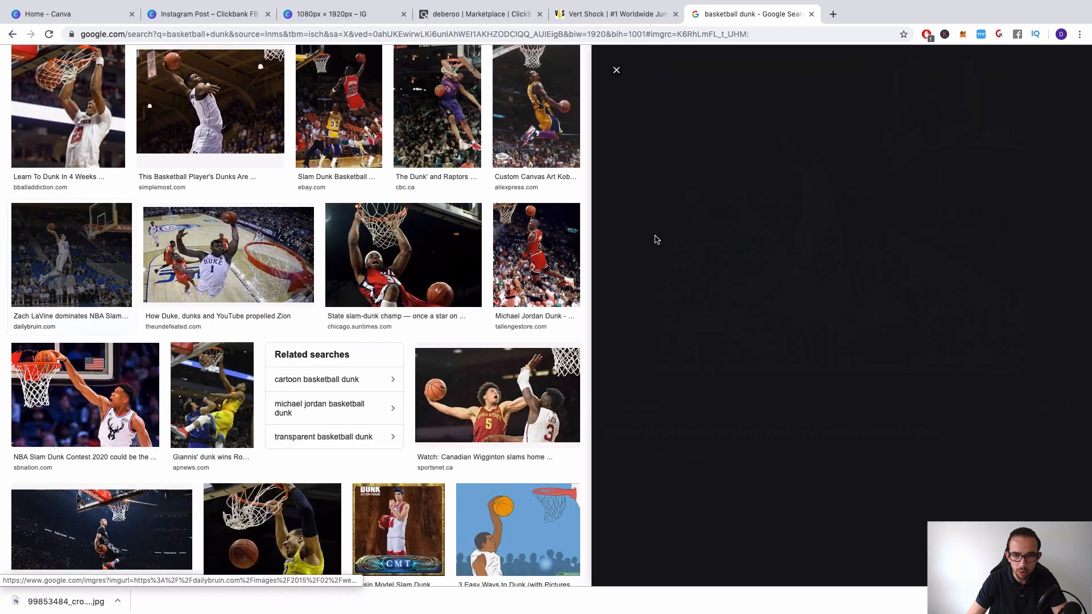
left_click(655, 240)
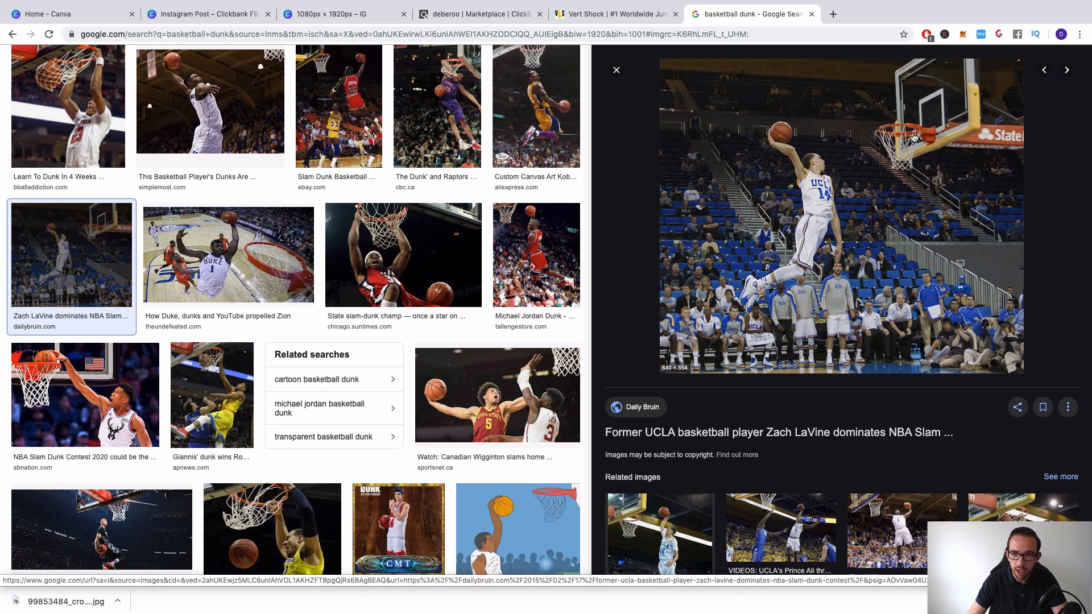
right_click(829, 196)
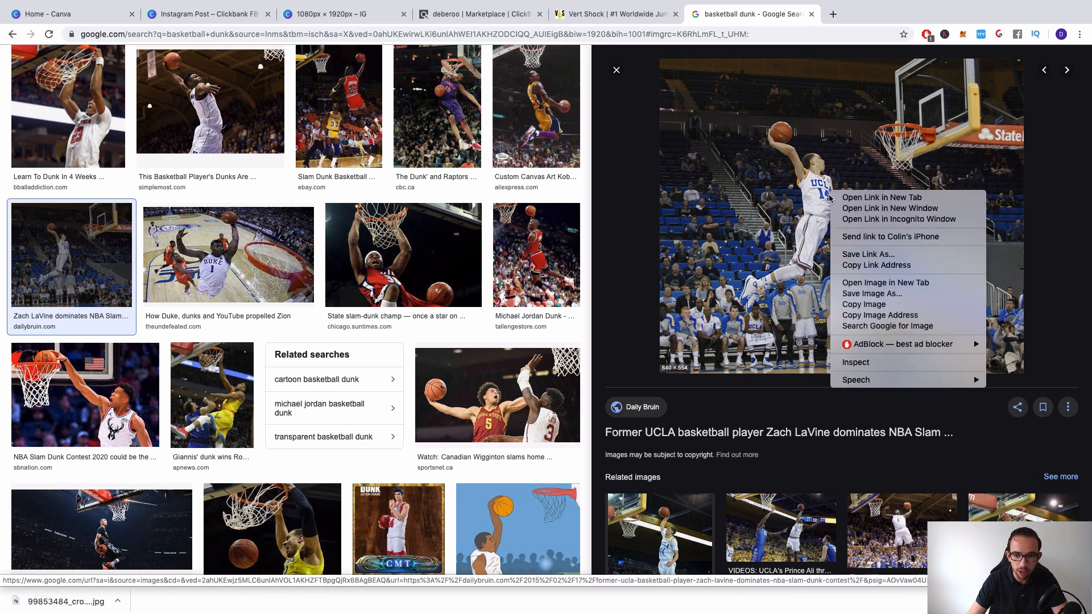
left_click(884, 490)
left_click(902, 524)
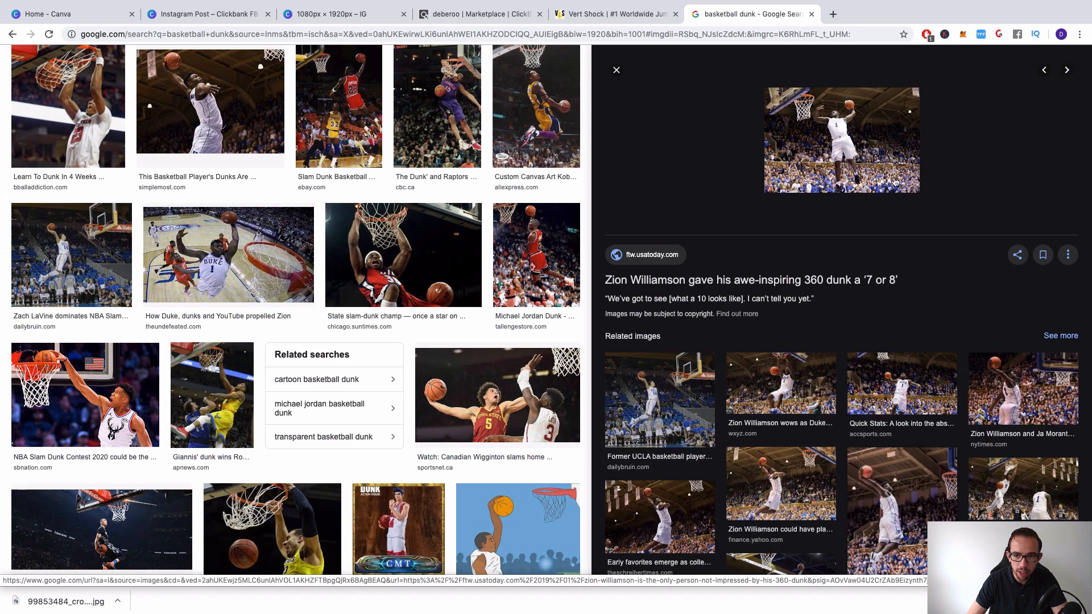
left_click(714, 398)
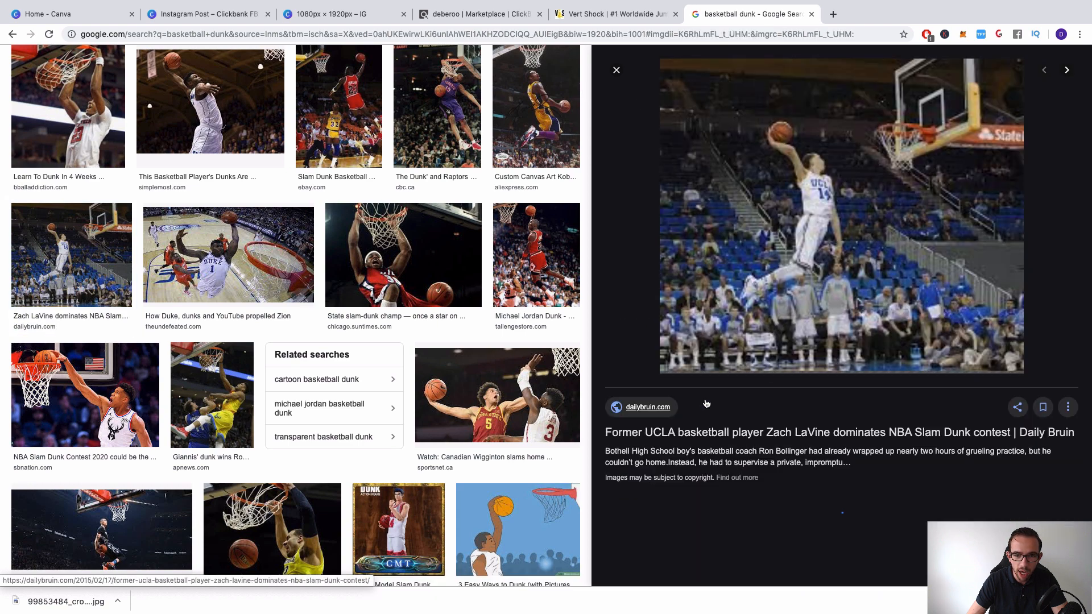
right_click(803, 226)
left_click(877, 333)
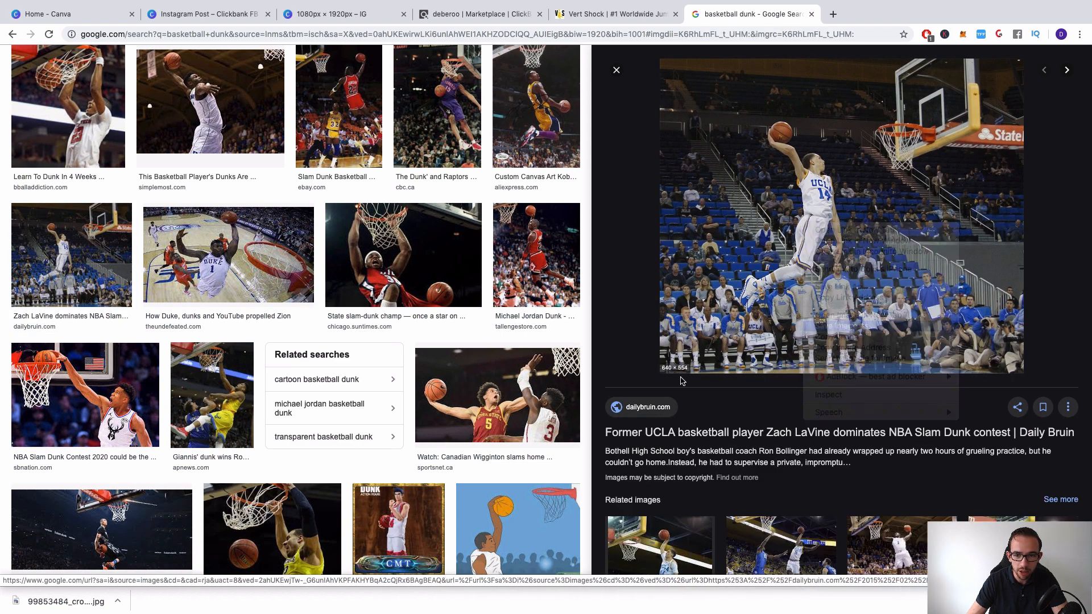
left_click(608, 110)
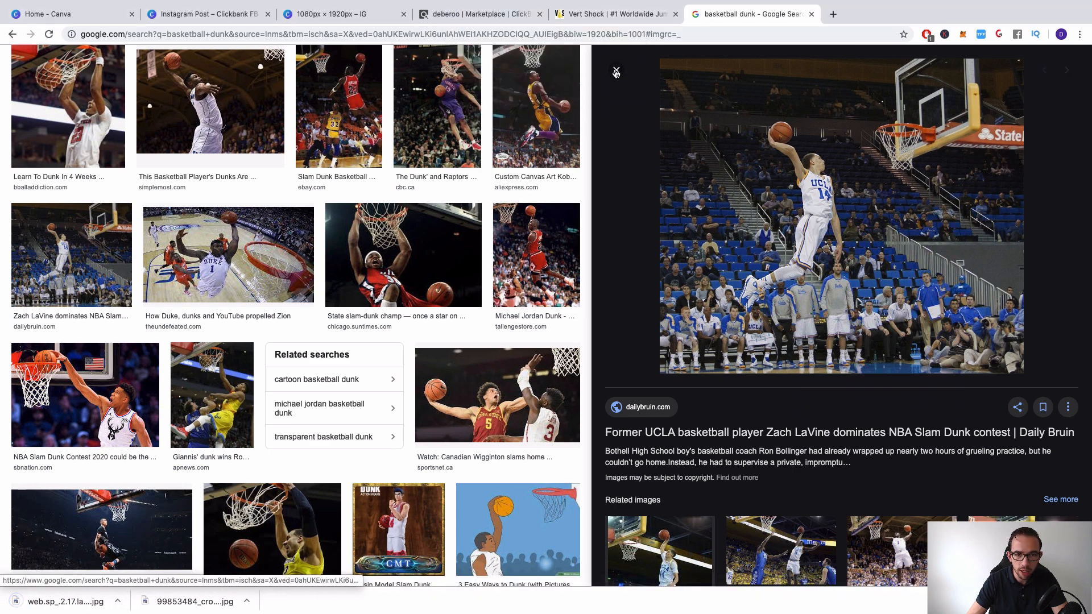
left_click(615, 67)
Preview the autographed Houston Rockets dunk vs Warriors photo further down the results and close it again
scroll(629, 334, "down", 8)
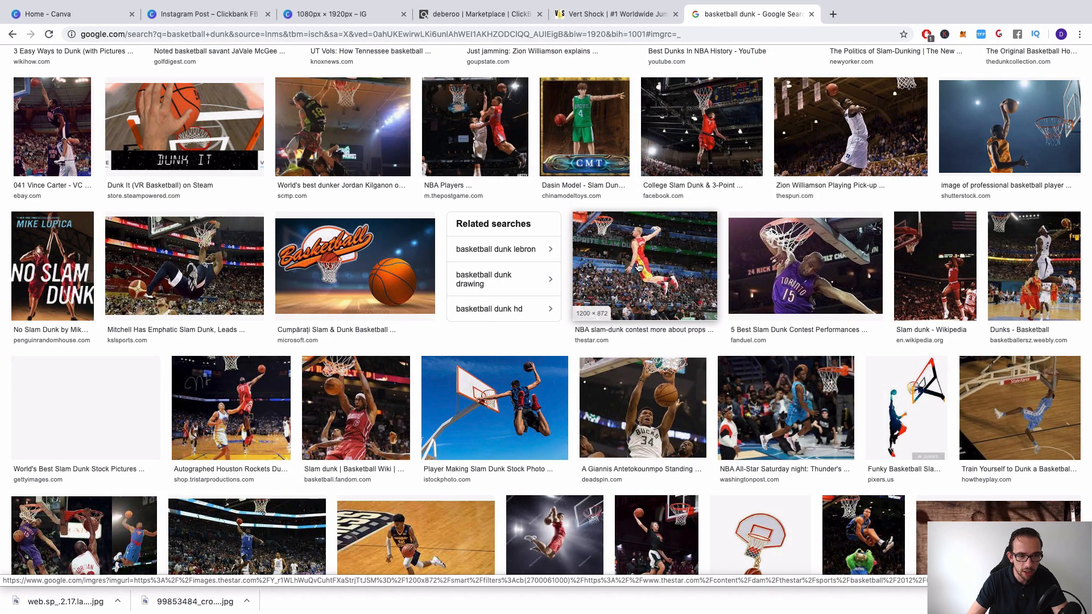
left_click(232, 423)
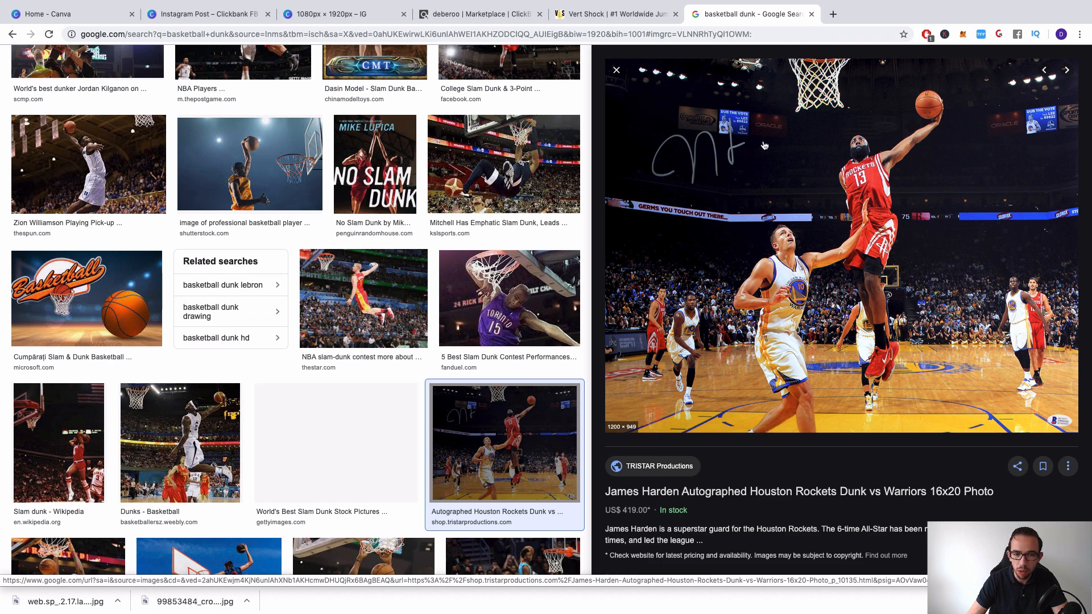
left_click(616, 72)
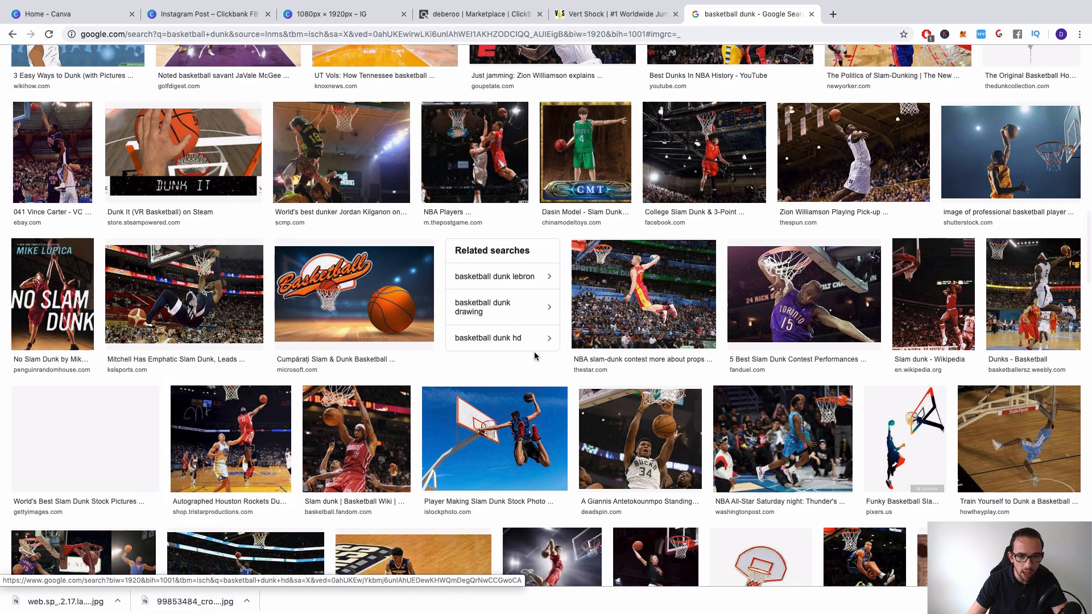
Find the "College Basketball Image Dunk" picture from lasvegastoppicks.com further down the results and save it as a JPG
scroll(533, 356, "down", 5)
scroll(534, 355, "down", 7)
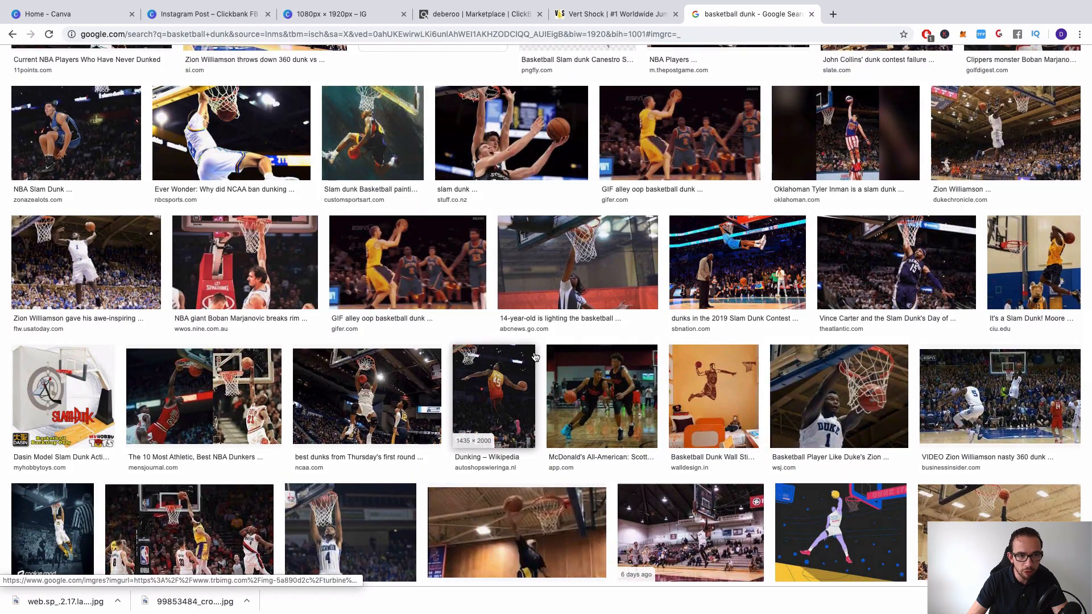
scroll(535, 357, "down", 3)
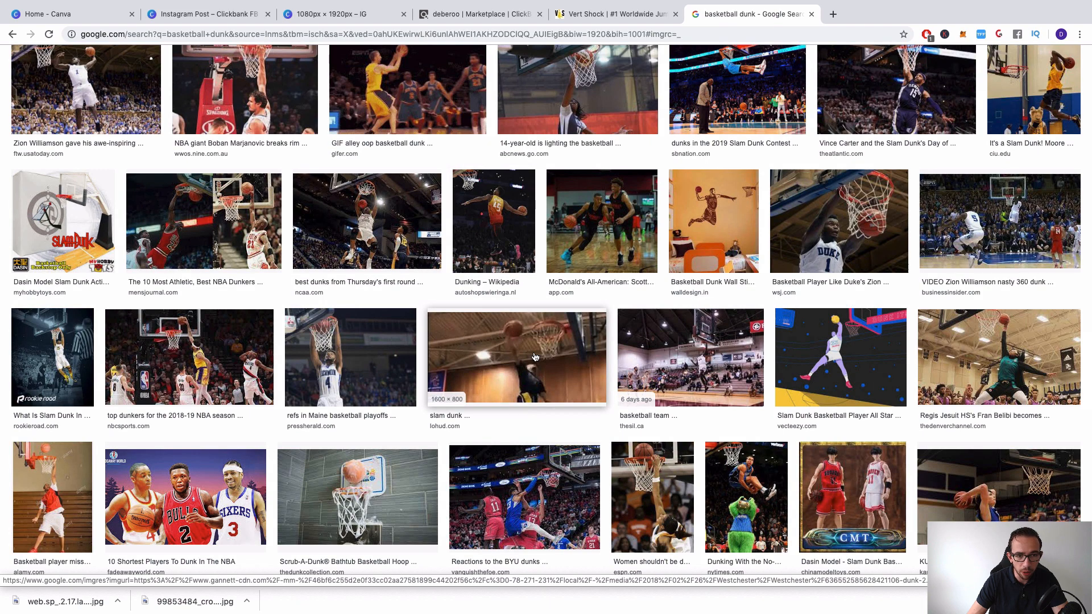
scroll(534, 356, "down", 2)
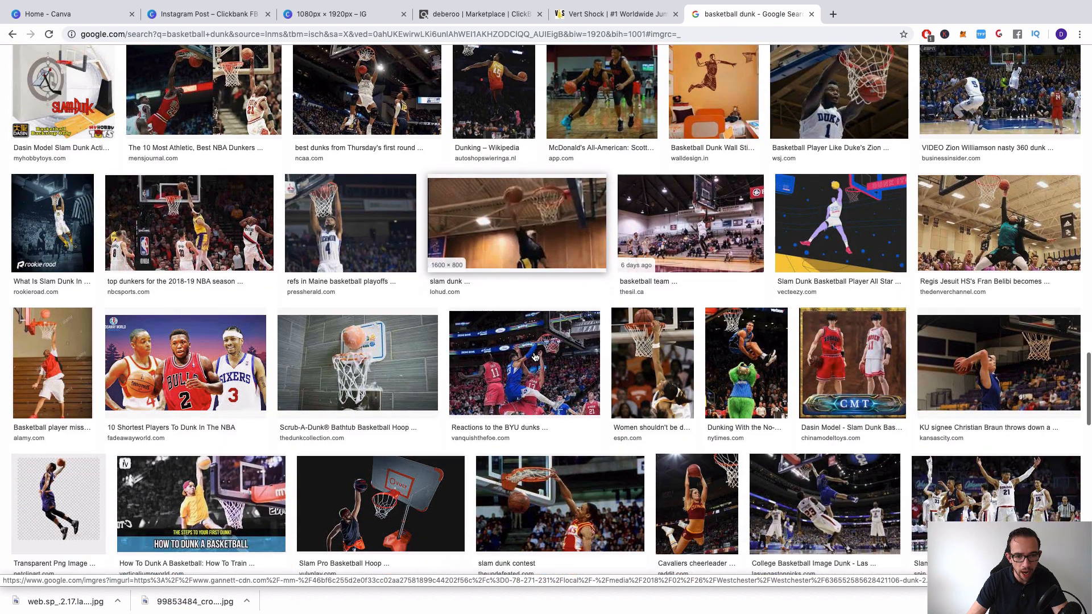
scroll(535, 356, "down", 6)
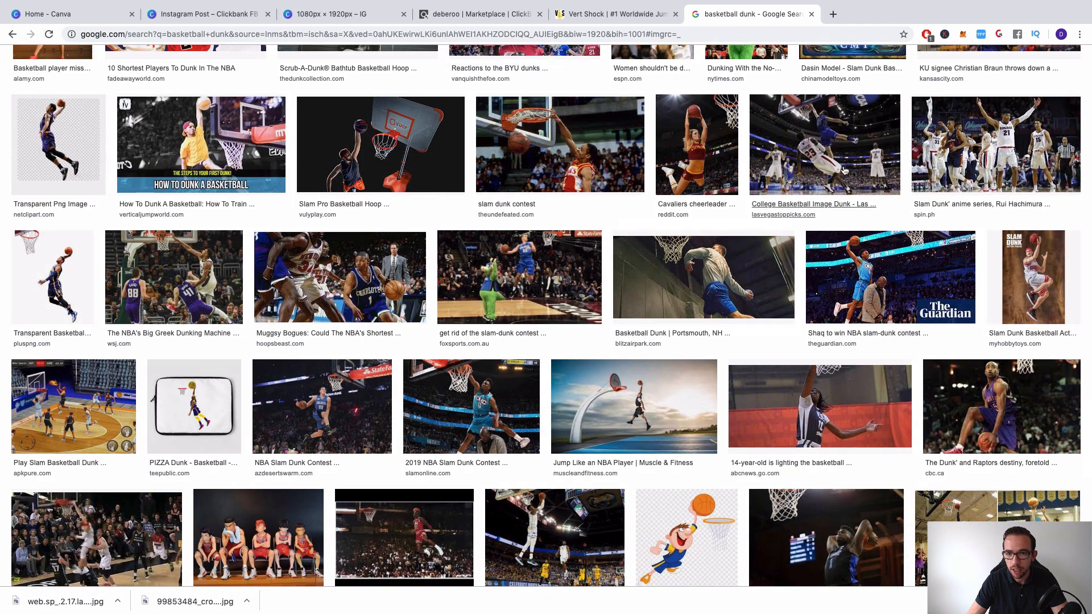
left_click(845, 171)
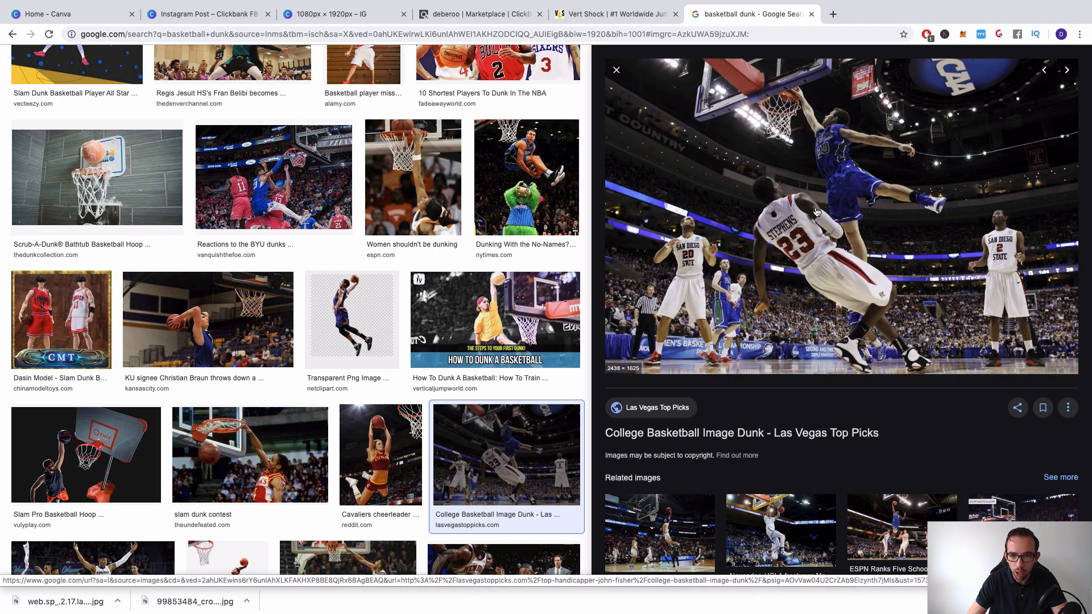
right_click(755, 218)
left_click(831, 313)
left_click(612, 109)
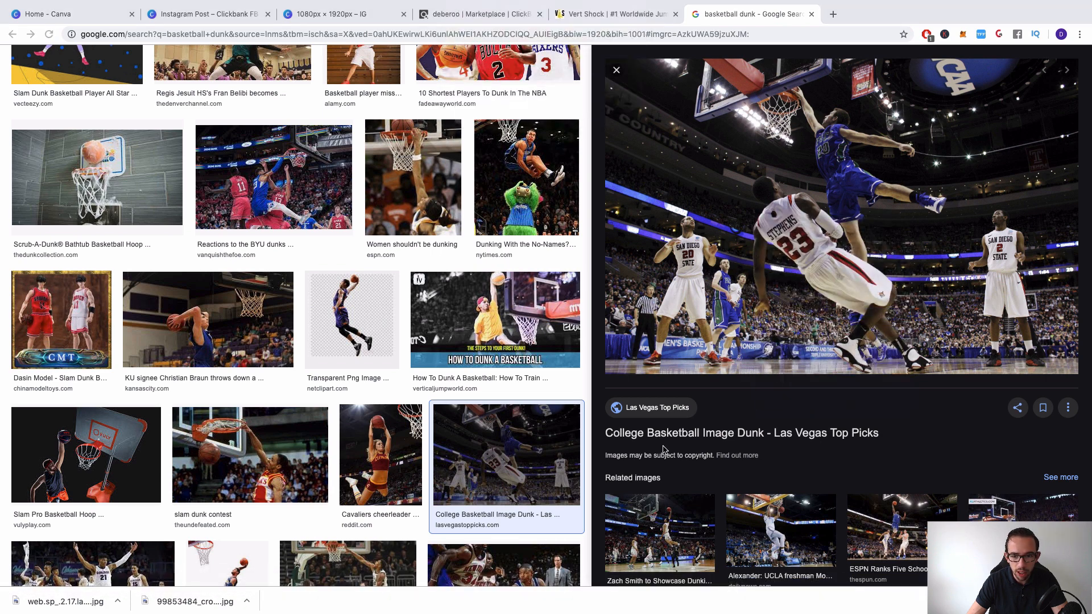
Browse the related images and save the college dunk contest picture from kkam.com as a JPEG in Documents
left_click(806, 518)
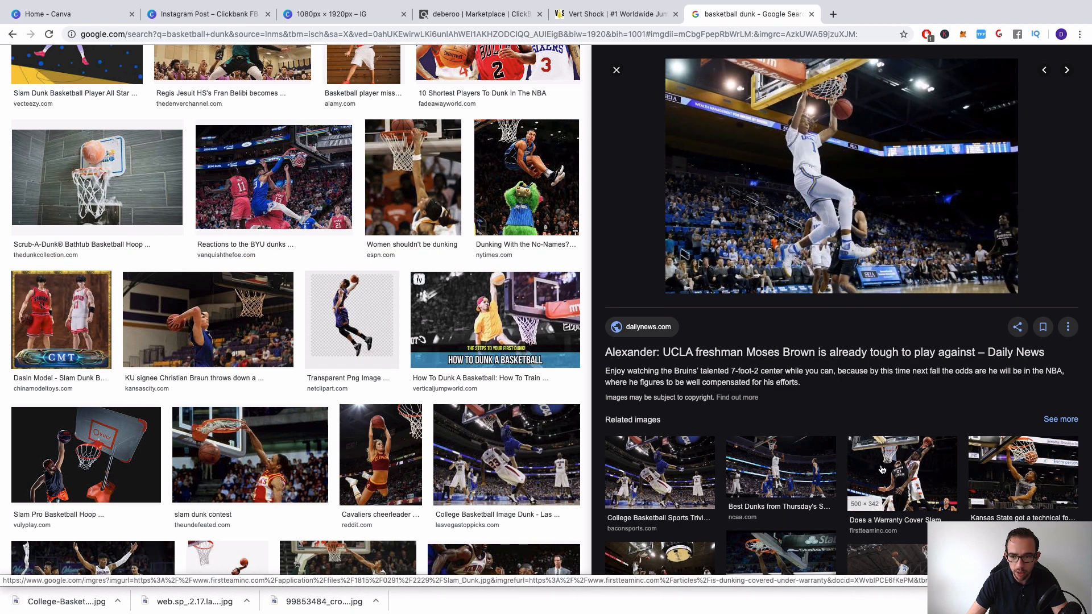
left_click(696, 472)
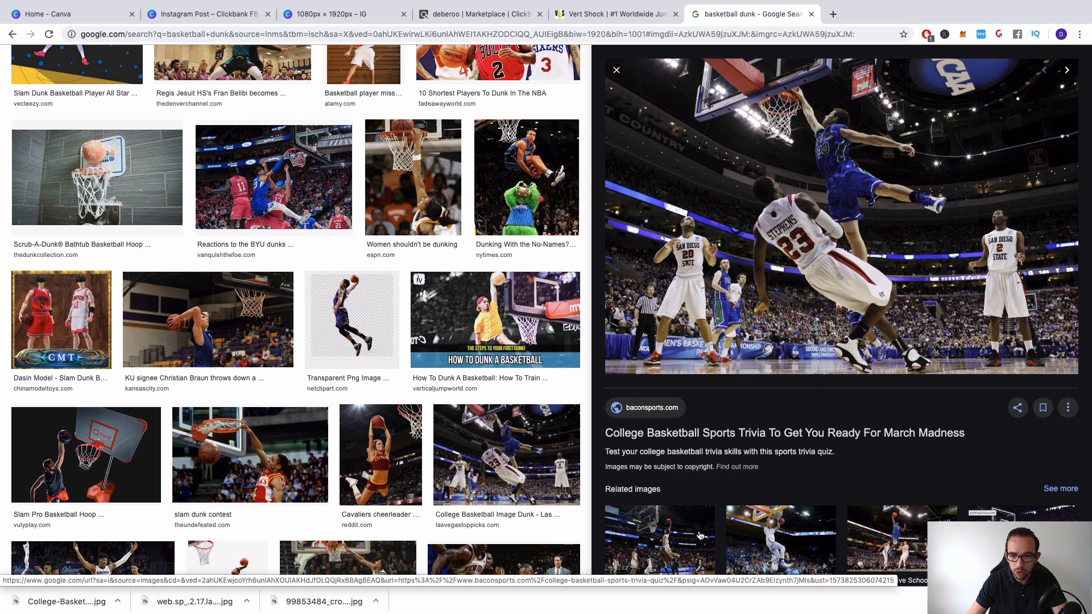
left_click(699, 534)
right_click(807, 218)
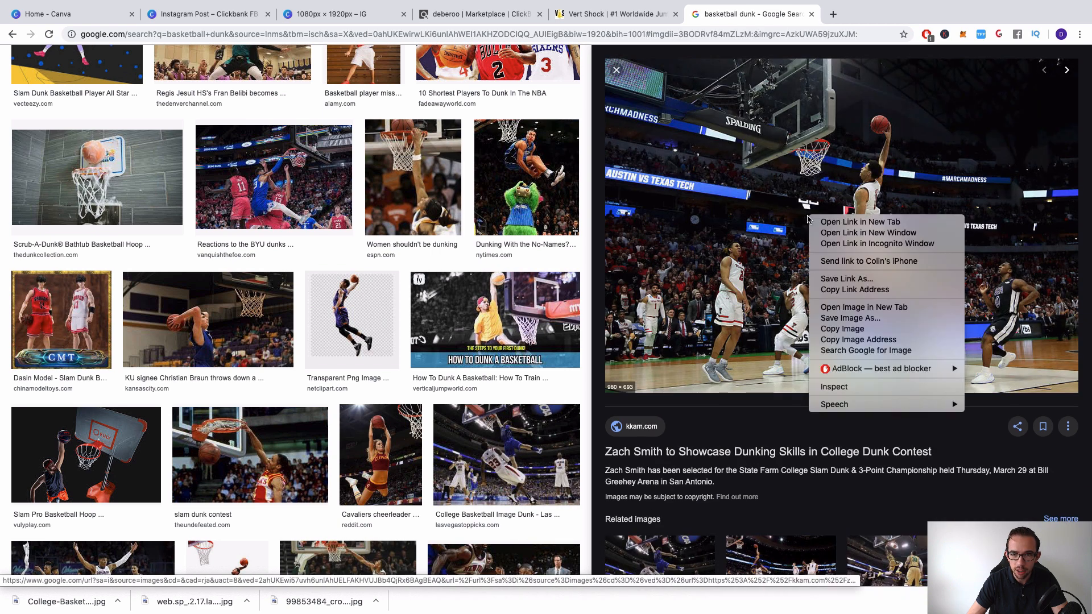
left_click(849, 317)
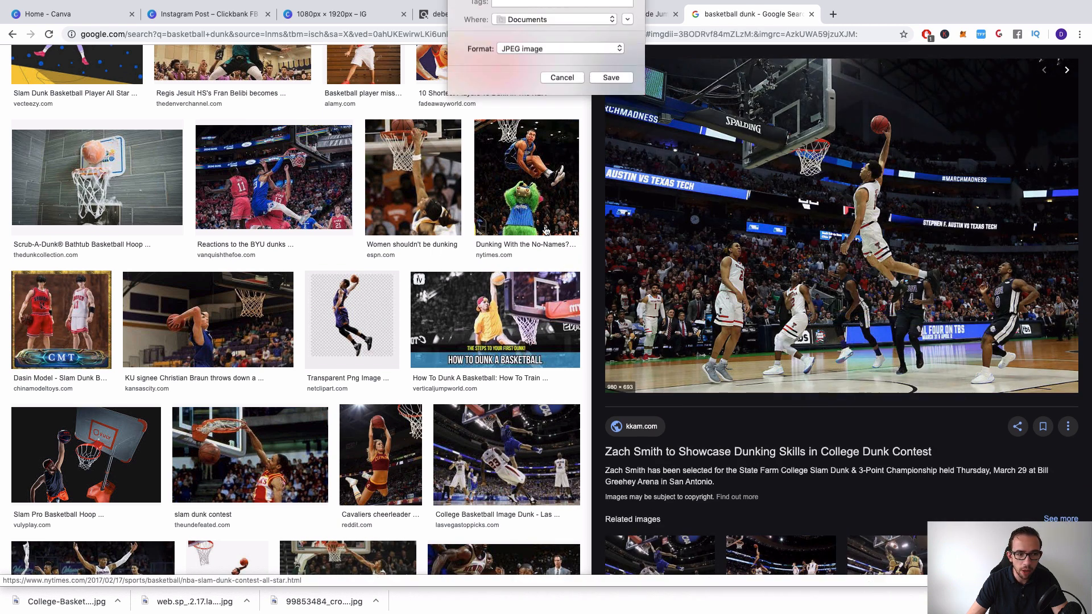
key("Return")
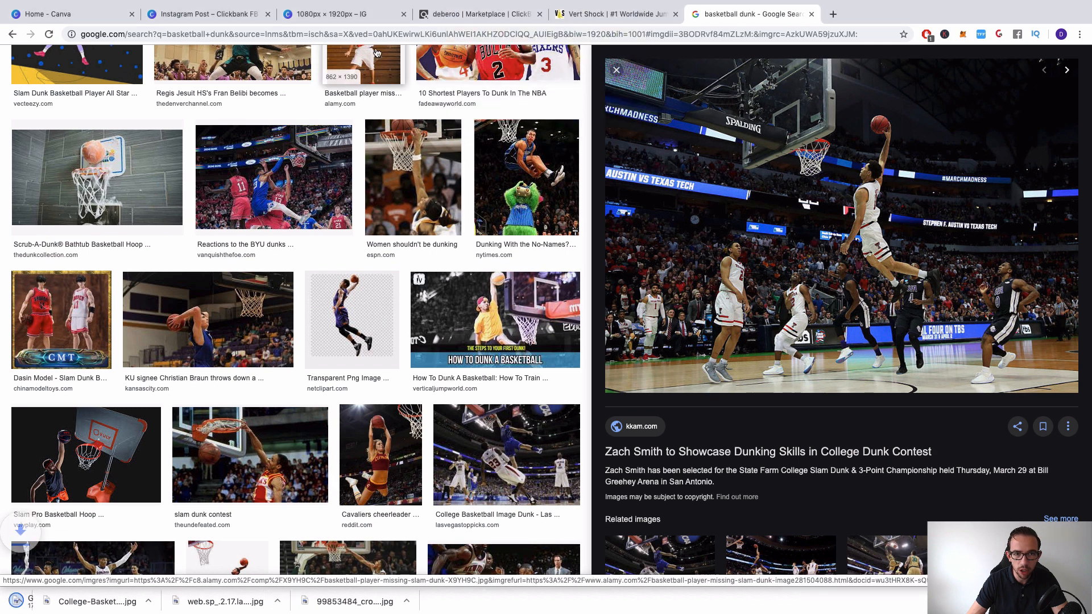
Close the 1080px × 1920px IG design in Canva and switch to the Clickbank FB Ad design
left_click(311, 18)
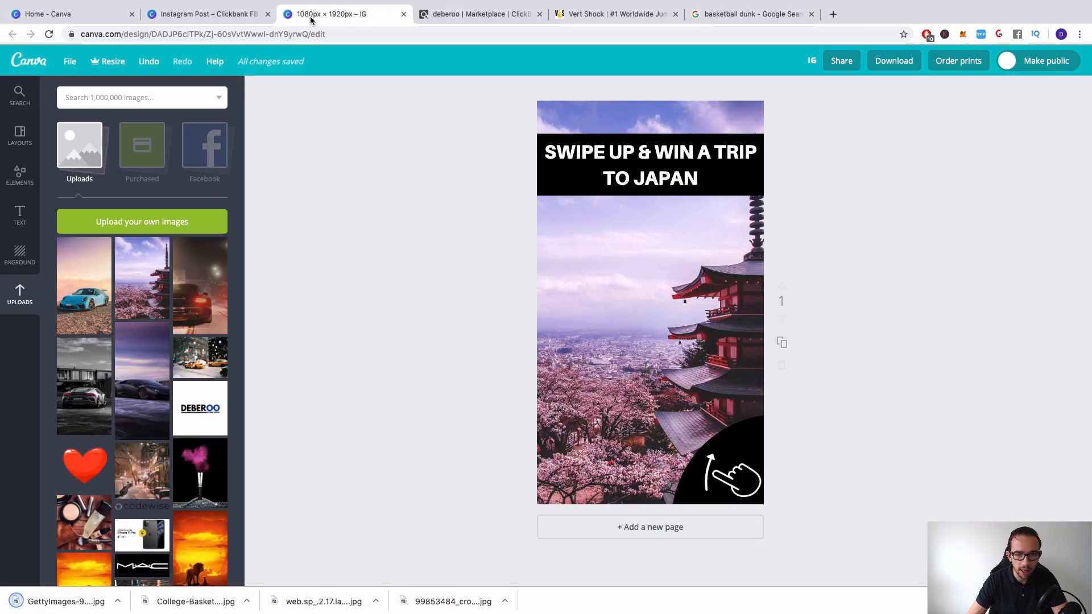
left_click(404, 16)
left_click(233, 16)
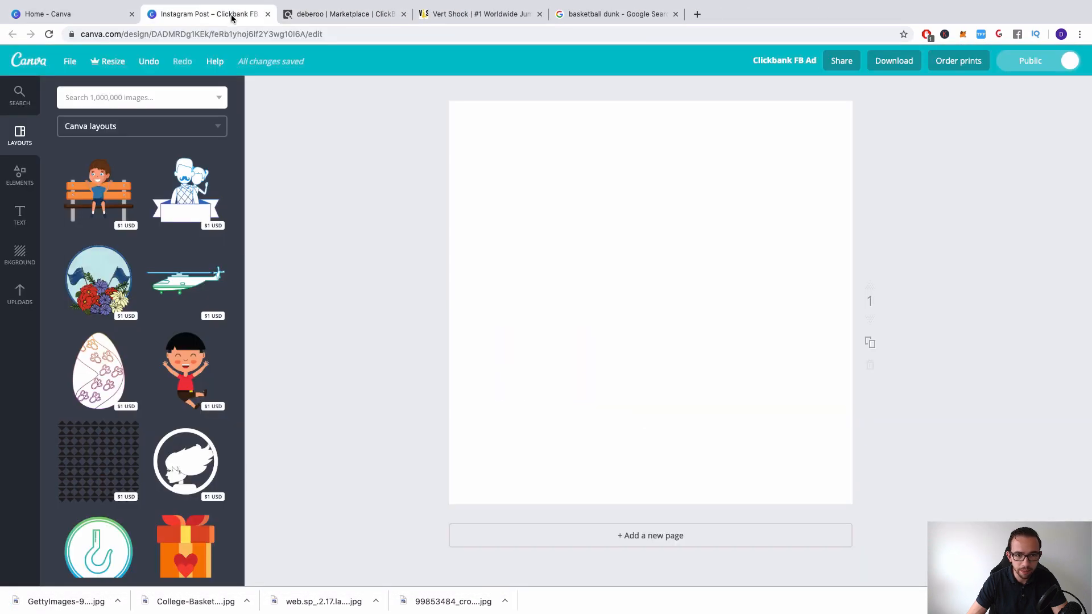
Upload the four downloaded basketball dunk pictures to the Canva image uploads
left_click(20, 296)
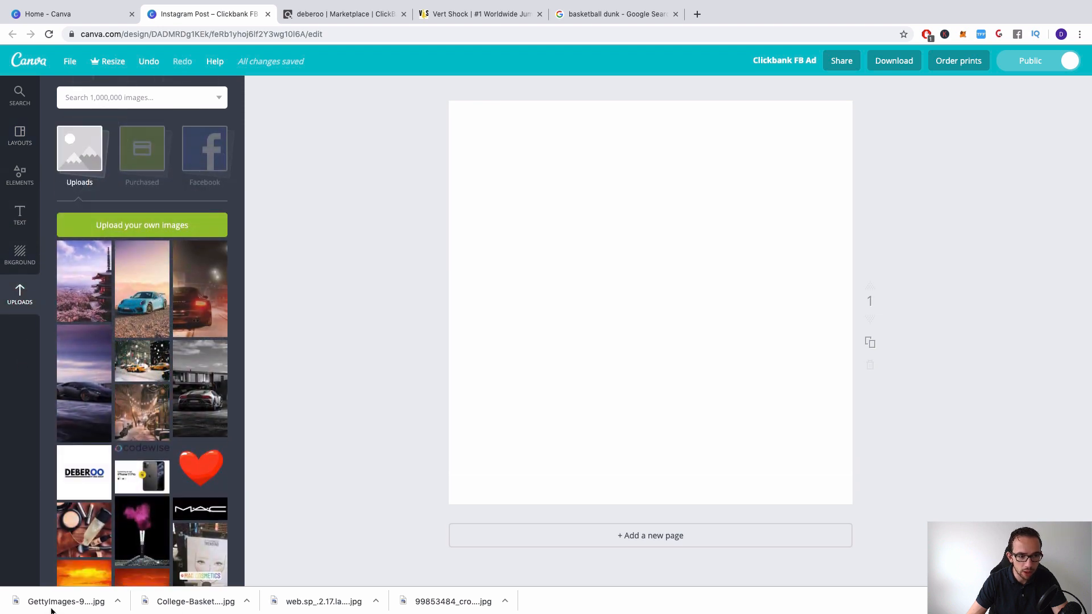
left_click_drag(217, 603, 182, 483)
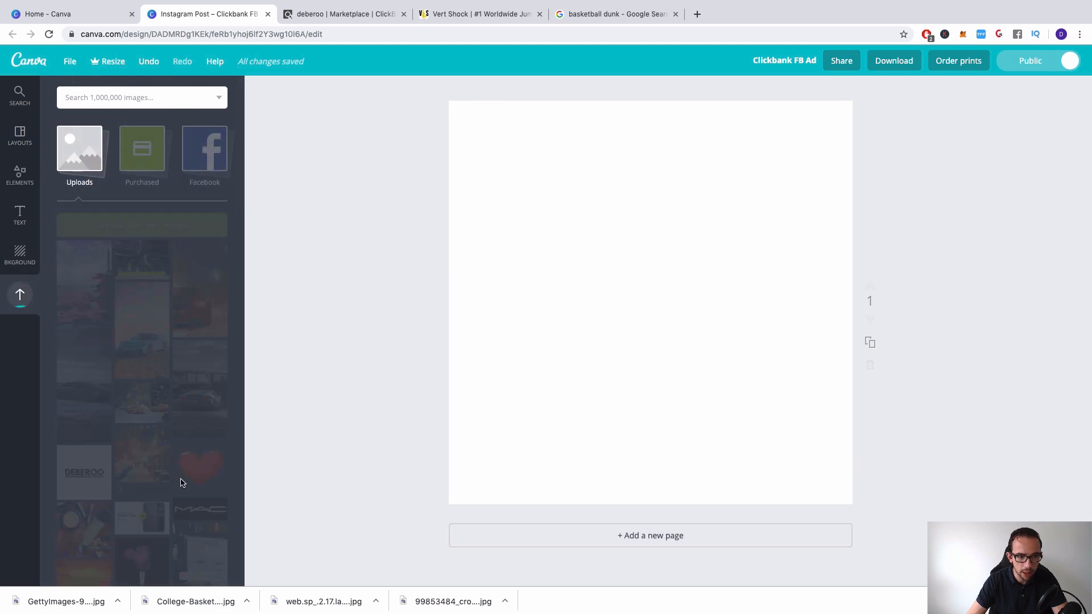
left_click_drag(331, 603, 168, 451)
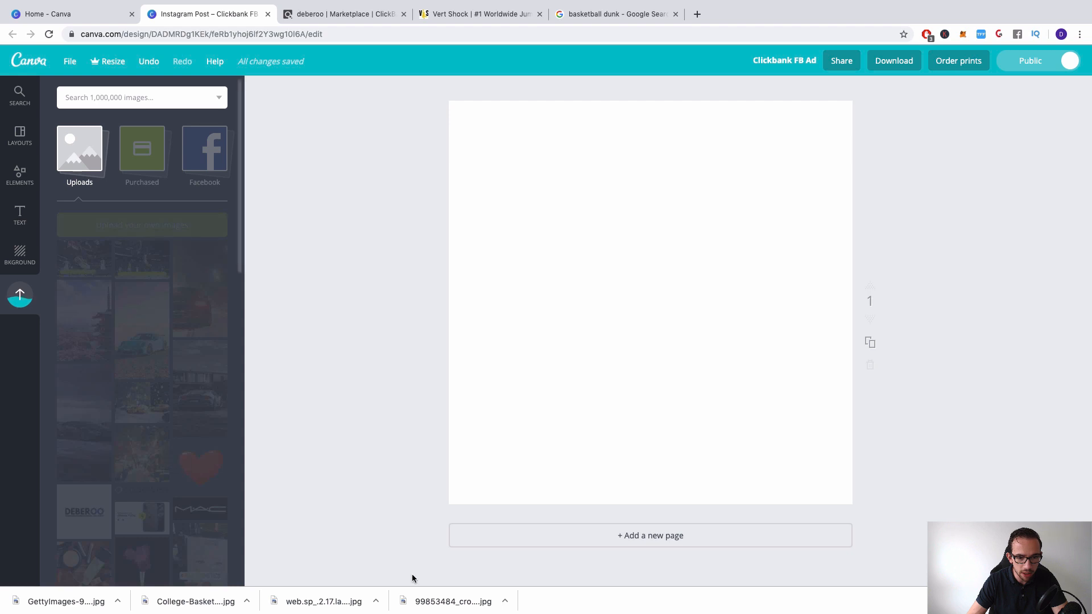
left_click_drag(439, 604, 207, 468)
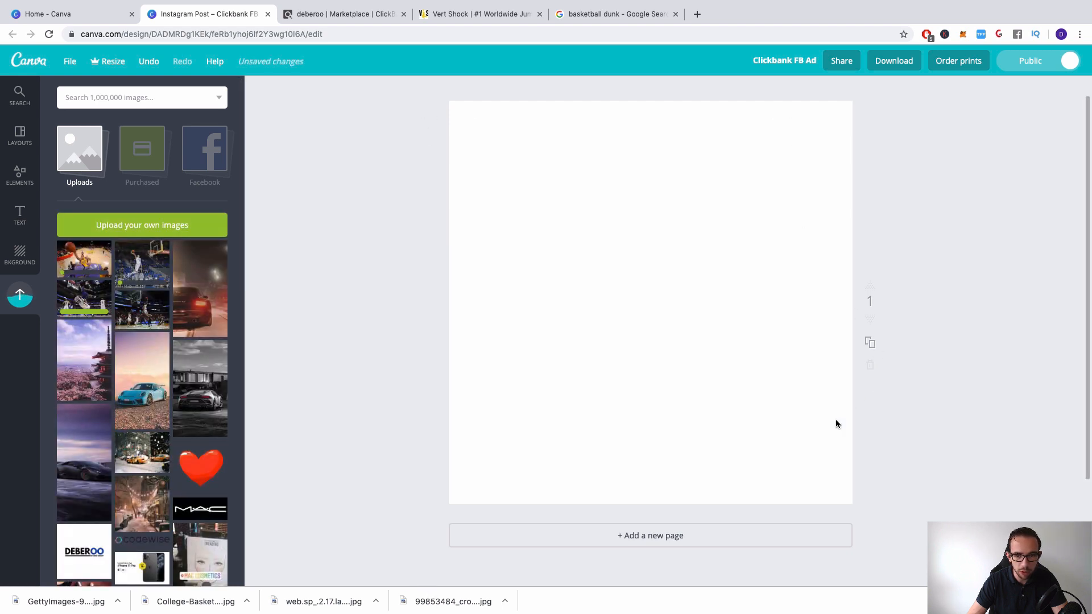
Add the uploaded kkam.com dunk picture to the page and enlarge it to fill the canvas, keeping the dunking player near the centre
left_click(143, 310)
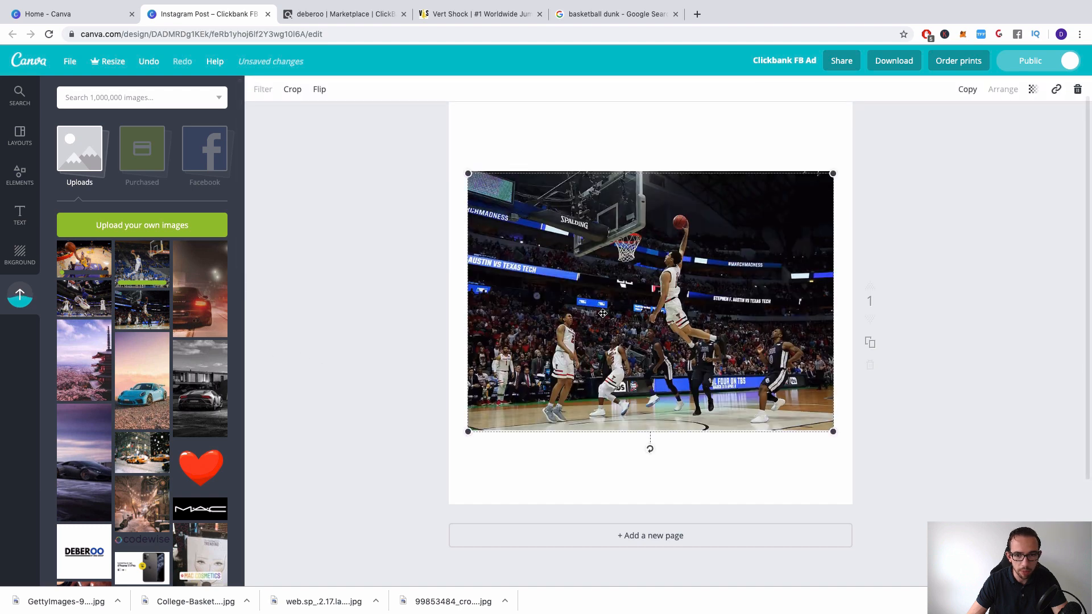
left_click_drag(563, 262, 464, 197)
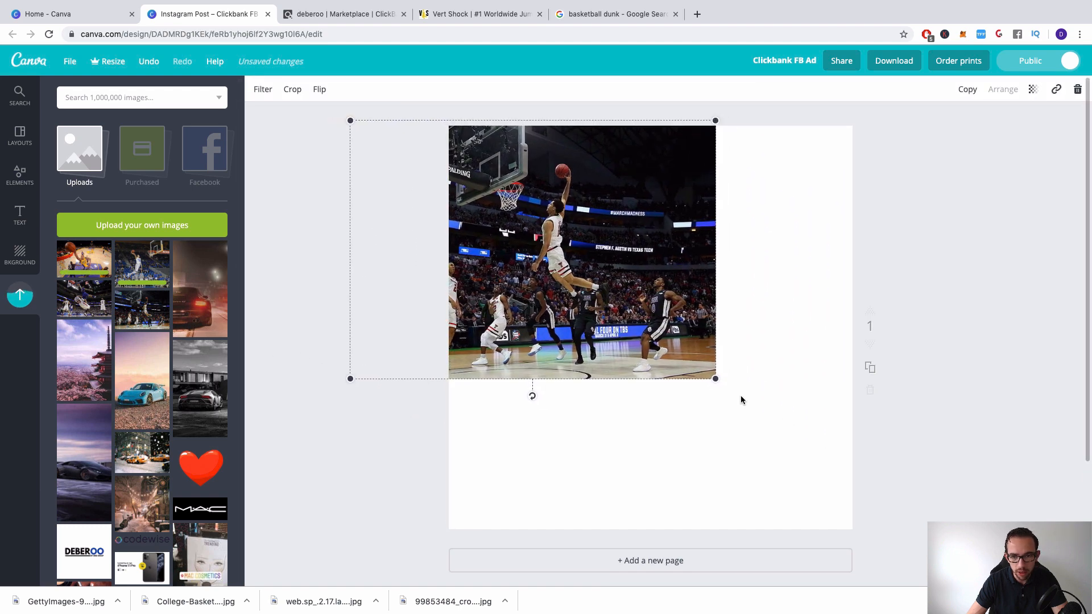
left_click_drag(719, 382, 921, 562)
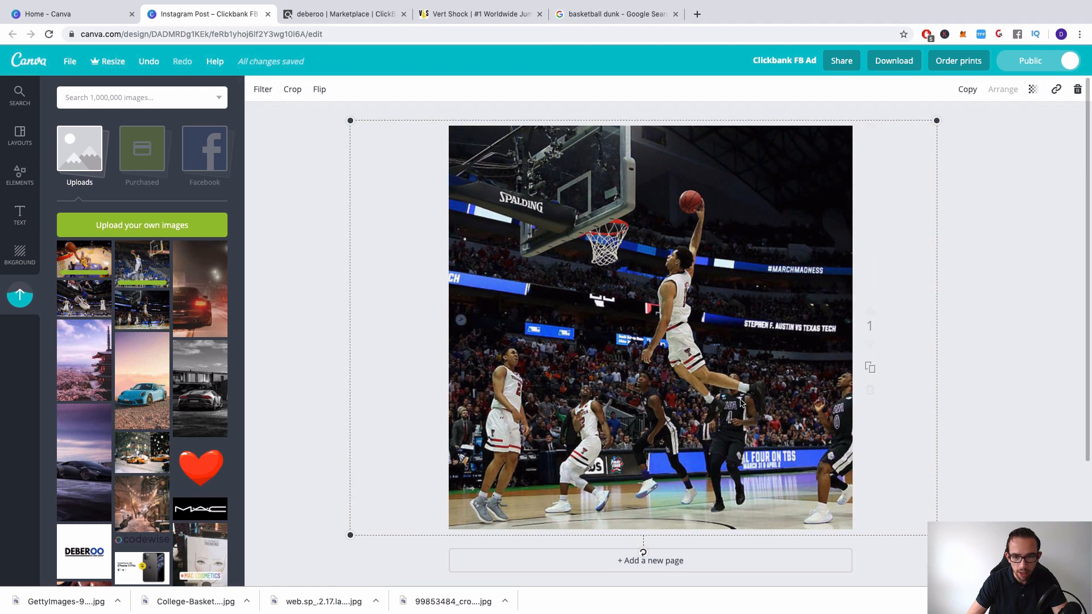
left_click_drag(618, 279, 613, 279)
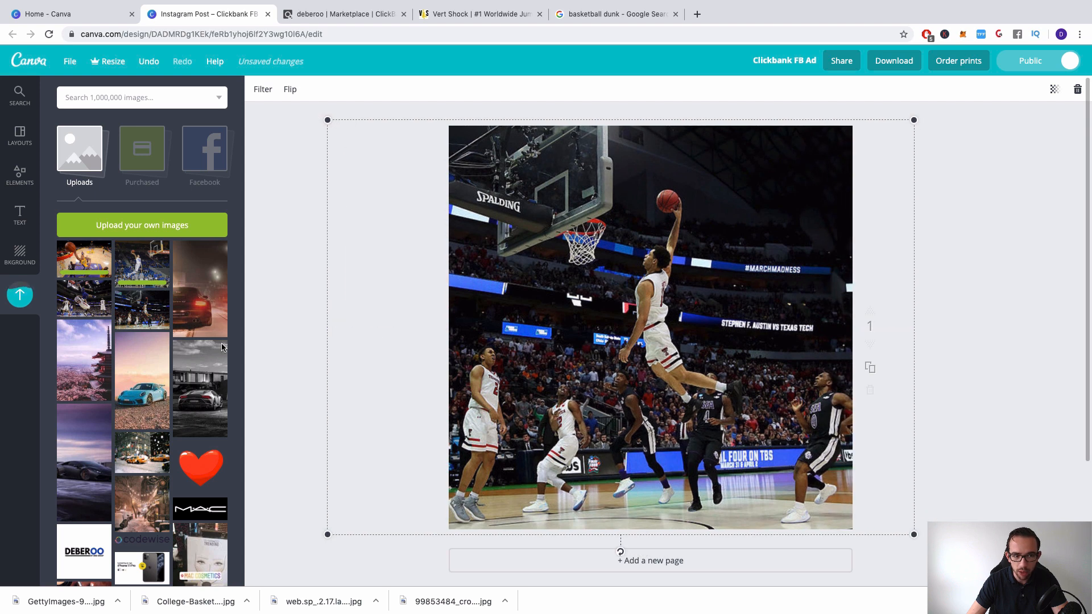
Add the red arrow from the uploaded images to the page and shrink it
scroll(145, 313, "down", 15)
left_click(144, 313)
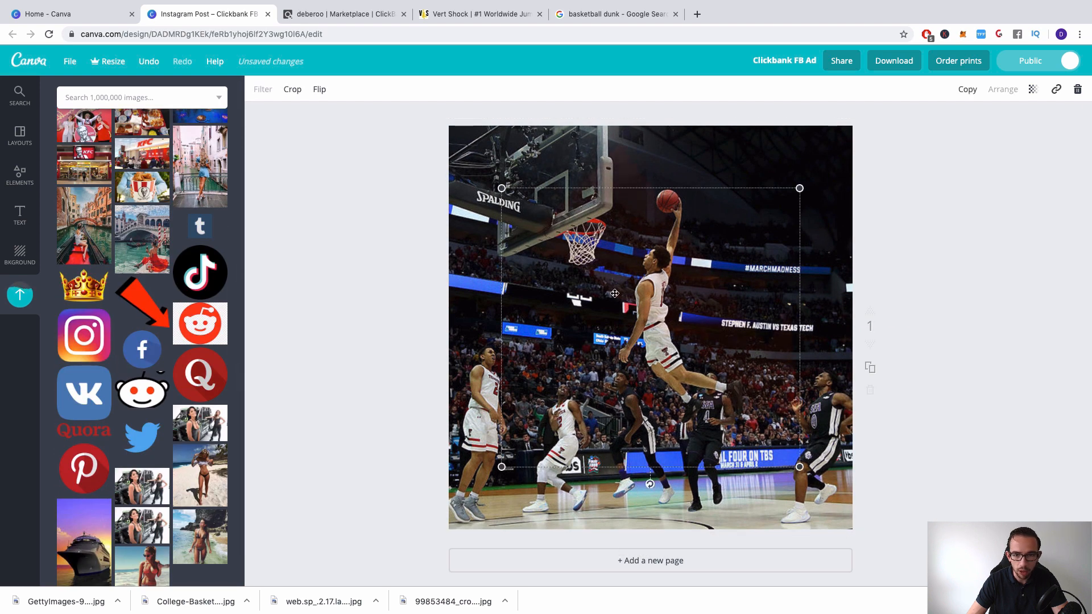
left_click_drag(823, 197, 584, 343)
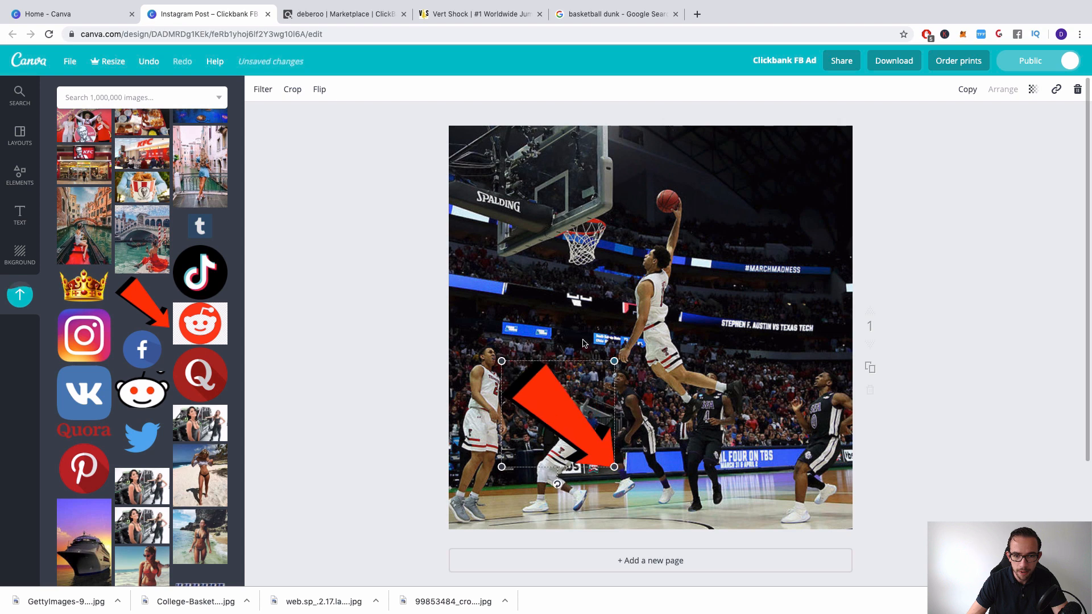
Rotate the red arrow to point down and left, shrink it further and place it just right of the basketball
left_click_drag(555, 483, 661, 435)
left_click_drag(603, 384, 707, 332)
left_click_drag(732, 375, 596, 357)
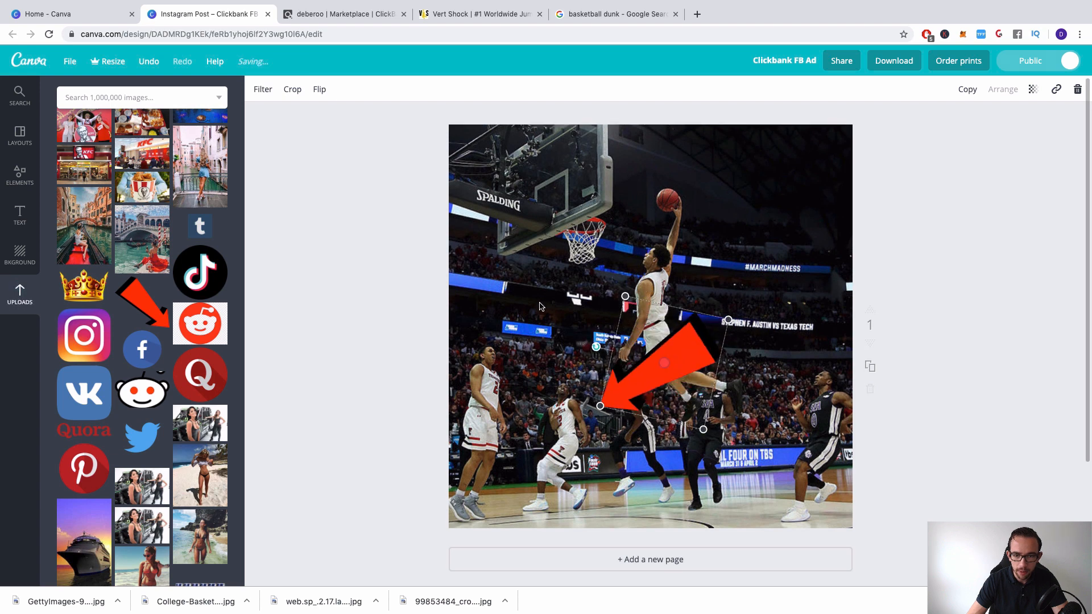
left_click_drag(549, 323, 550, 336)
left_click_drag(728, 319, 778, 149)
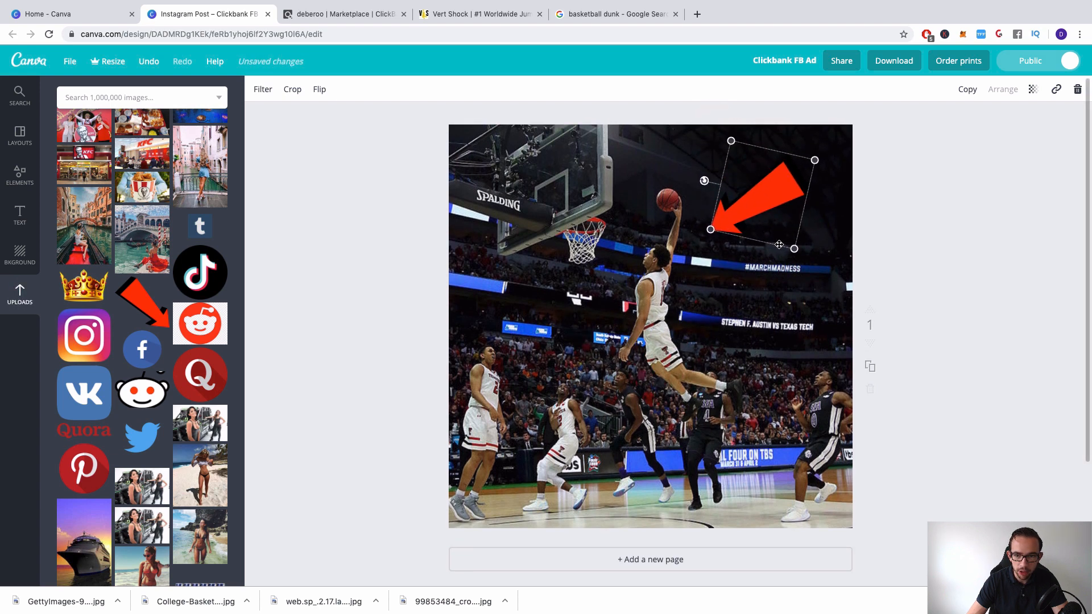
Rotate the red arrow to point left at the basketball, nudge it closer and delete it from the page
left_click_drag(704, 181, 735, 195)
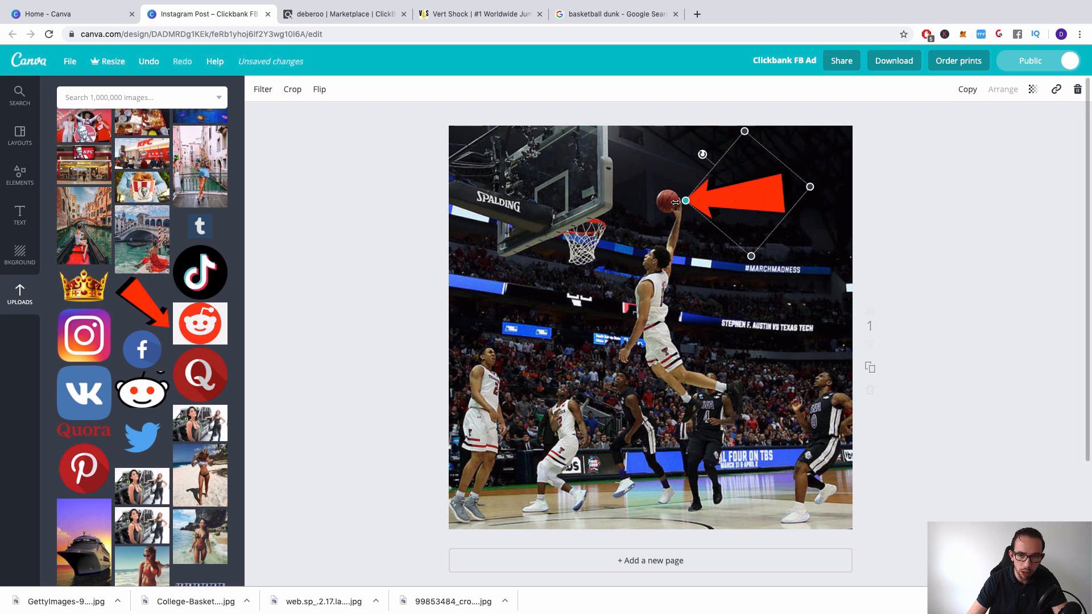
mouse_move(756, 196)
left_mouse_down()
mouse_move(784, 369)
mouse_move(799, 388)
mouse_move(819, 381)
mouse_move(739, 376)
mouse_move(696, 346)
mouse_move(668, 380)
mouse_move(656, 372)
mouse_move(810, 301)
mouse_move(910, 364)
mouse_move(806, 376)
mouse_move(757, 189)
left_mouse_up()
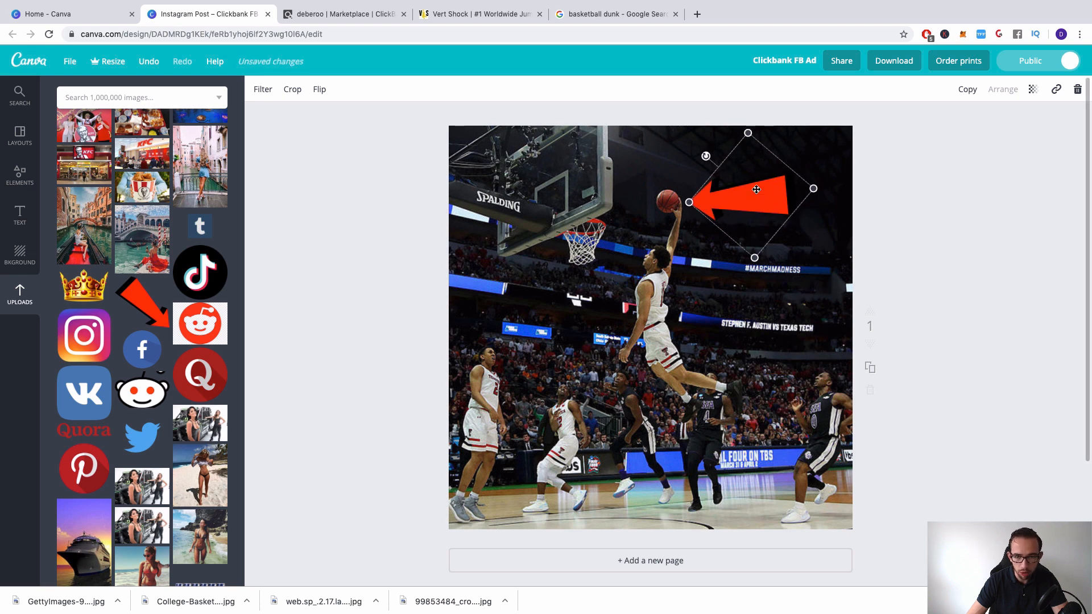
key("Delete")
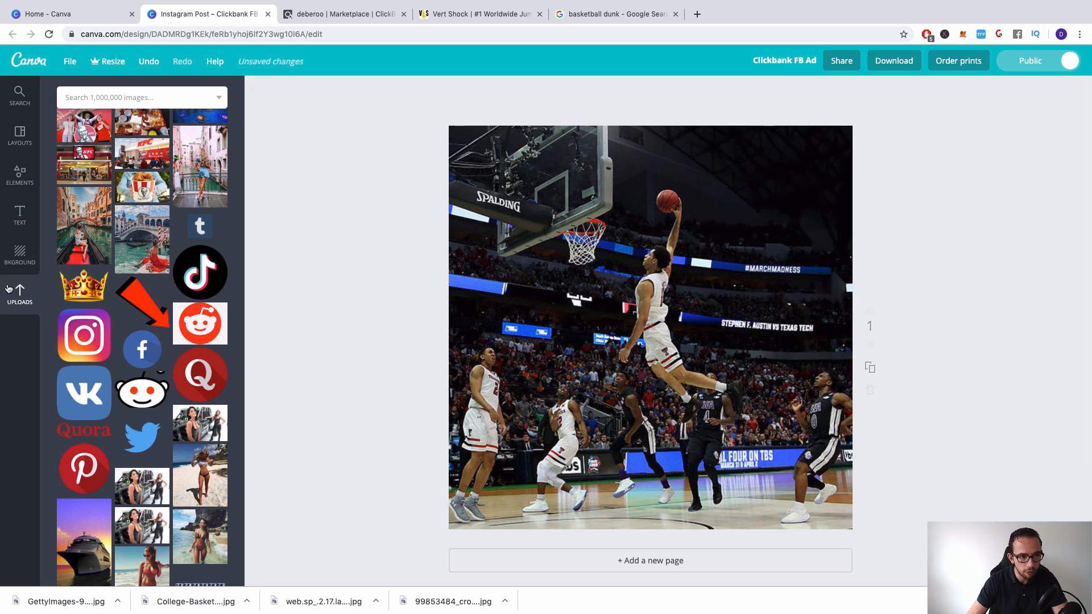
Try a white circle outline and a filled white circle from the Shapes elements over the dunking player, discarding both
left_click(18, 174)
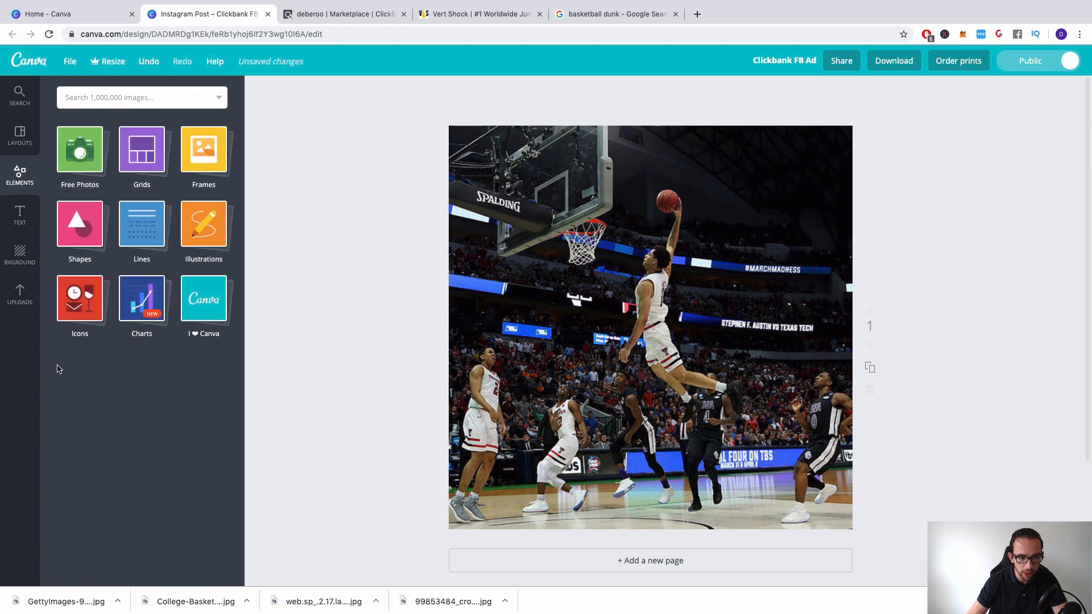
left_click(80, 223)
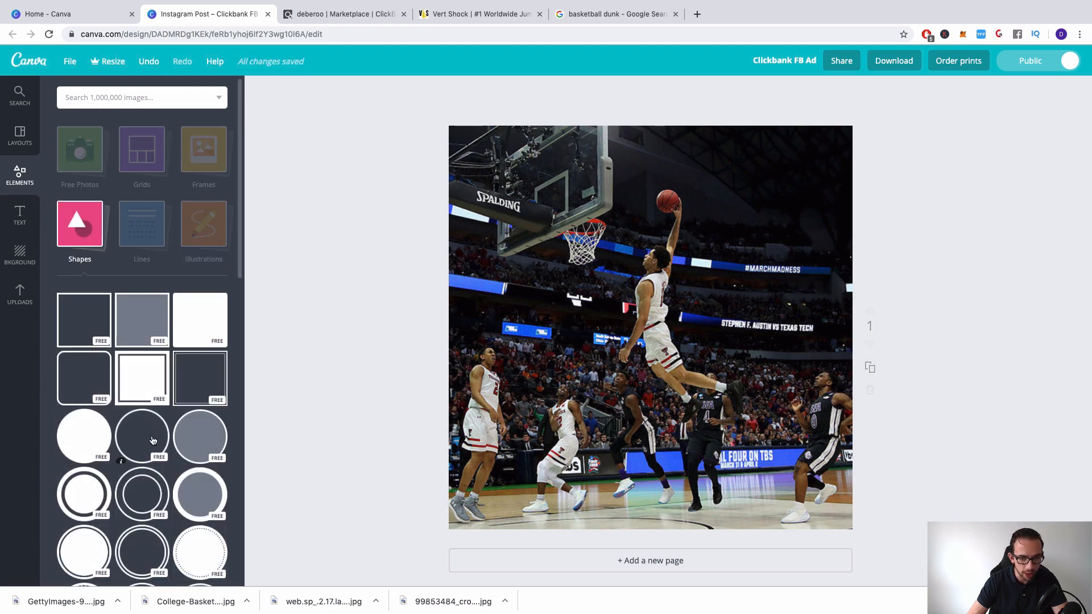
left_click(153, 440)
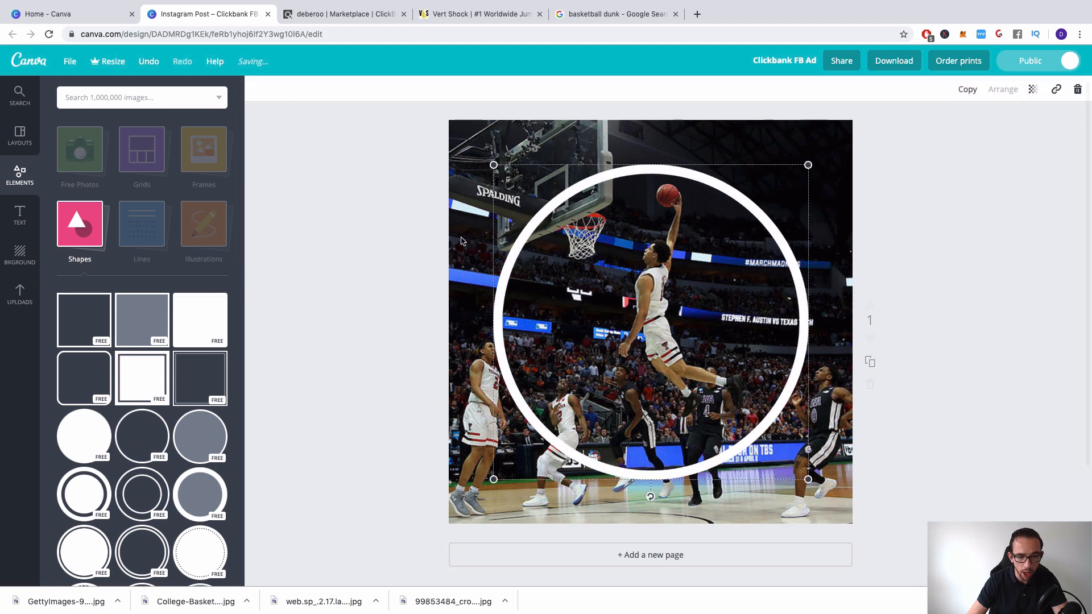
left_click_drag(553, 333, 584, 340)
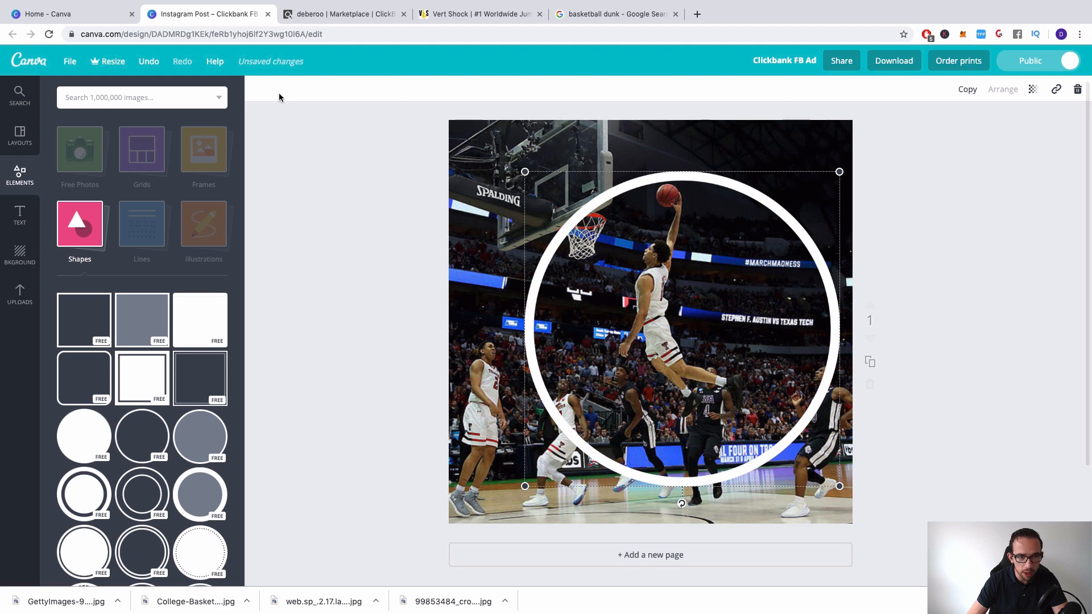
scroll(192, 351, "down", 3)
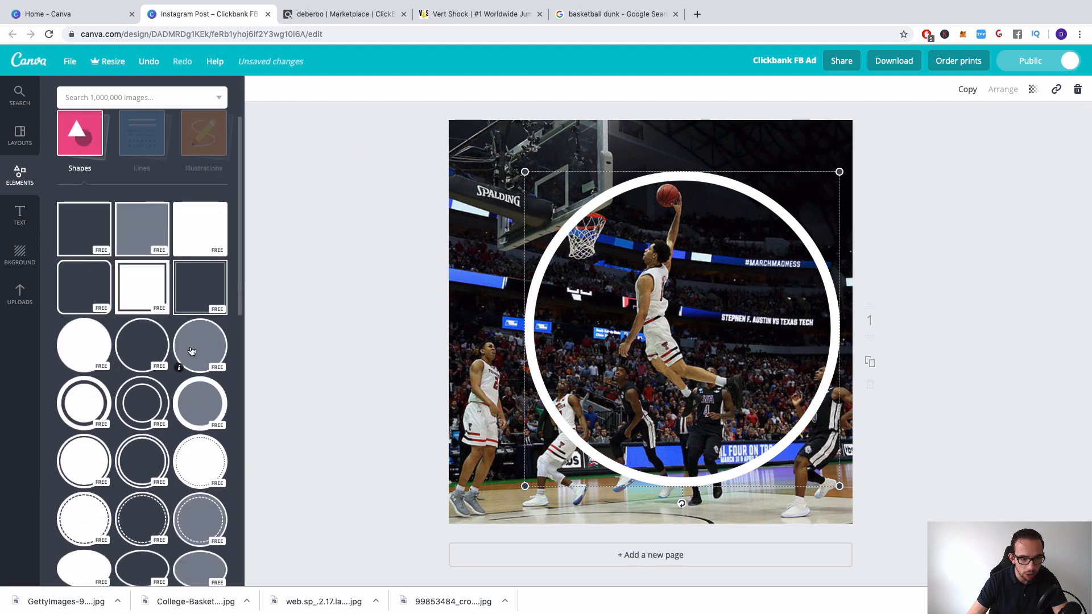
left_click(91, 355)
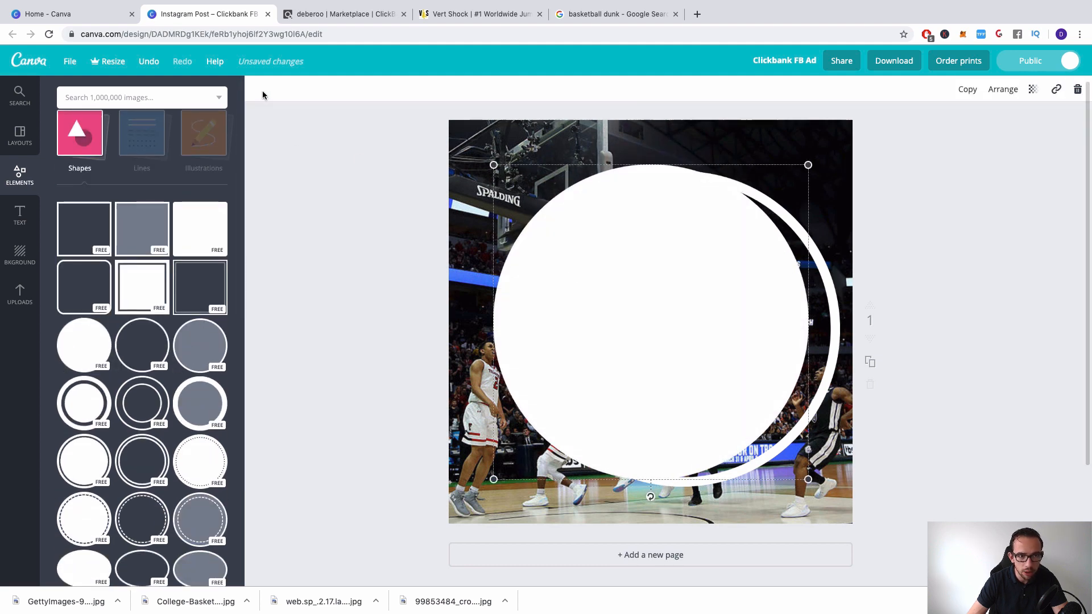
key("ctrl+z")
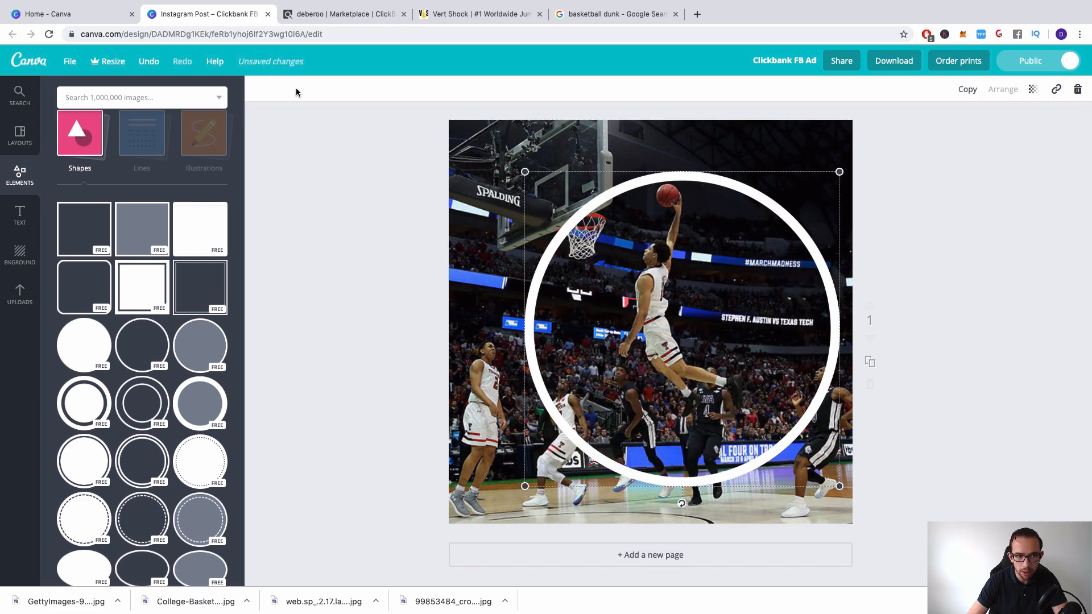
left_click_drag(839, 174, 662, 350)
left_click_drag(642, 366, 637, 302)
key("Delete")
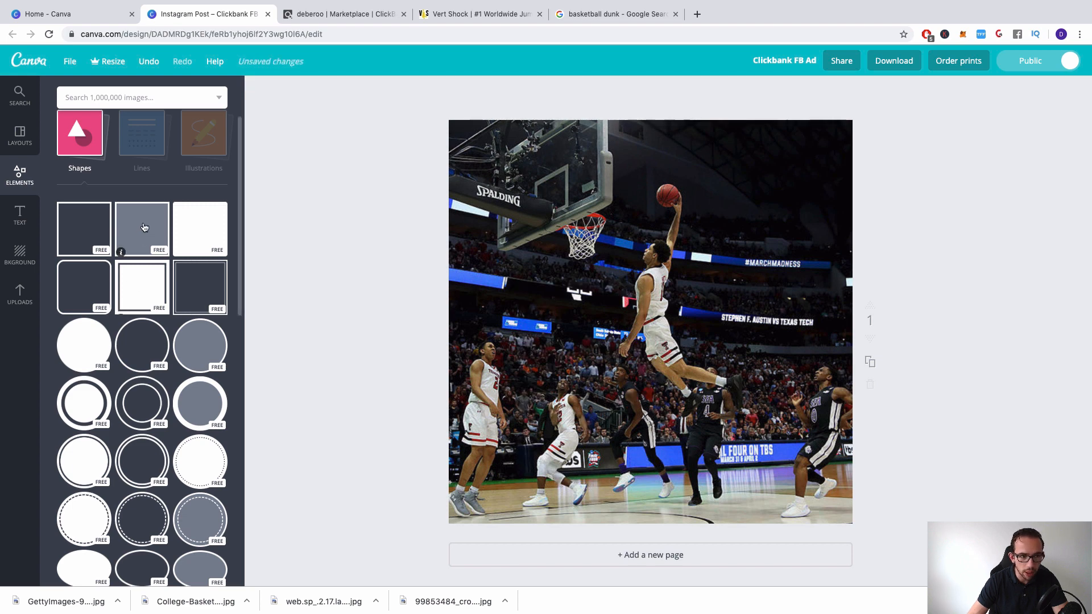
Try a grey square with a white border on the page, check its border colour choices and delete it
left_click(143, 229)
left_click(258, 89)
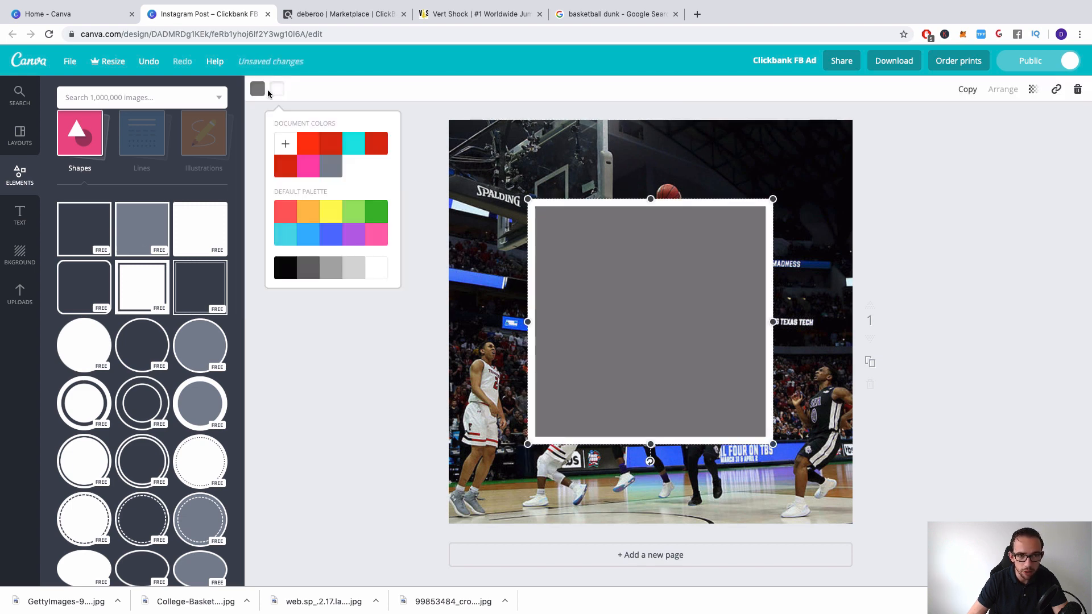
left_click(688, 297)
key("Delete")
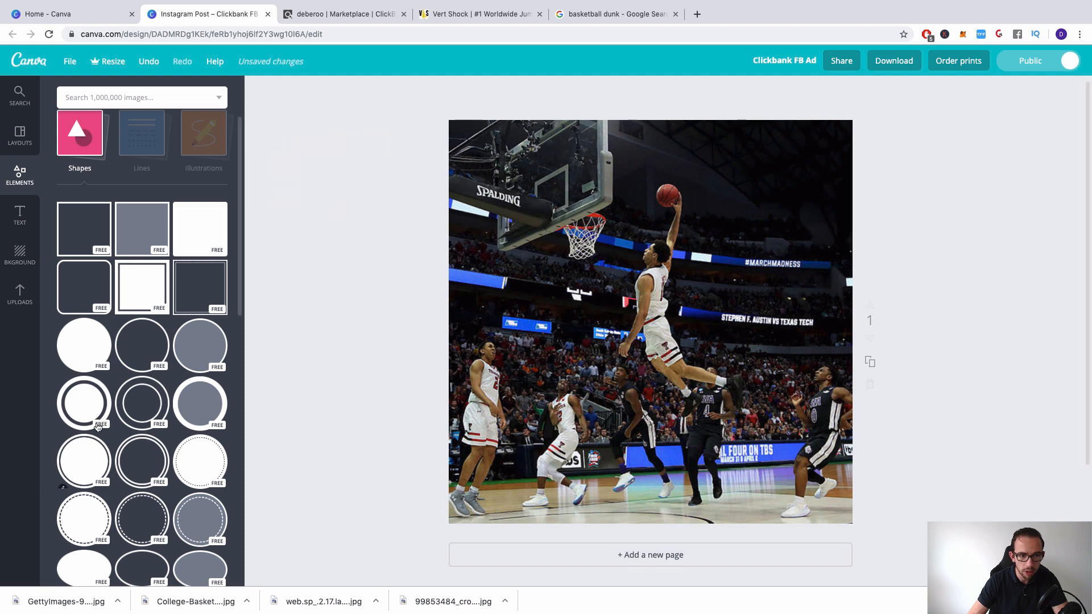
Try the circle outline again and a shrunken solid white circle over the player, removing each from the page
left_click(145, 348)
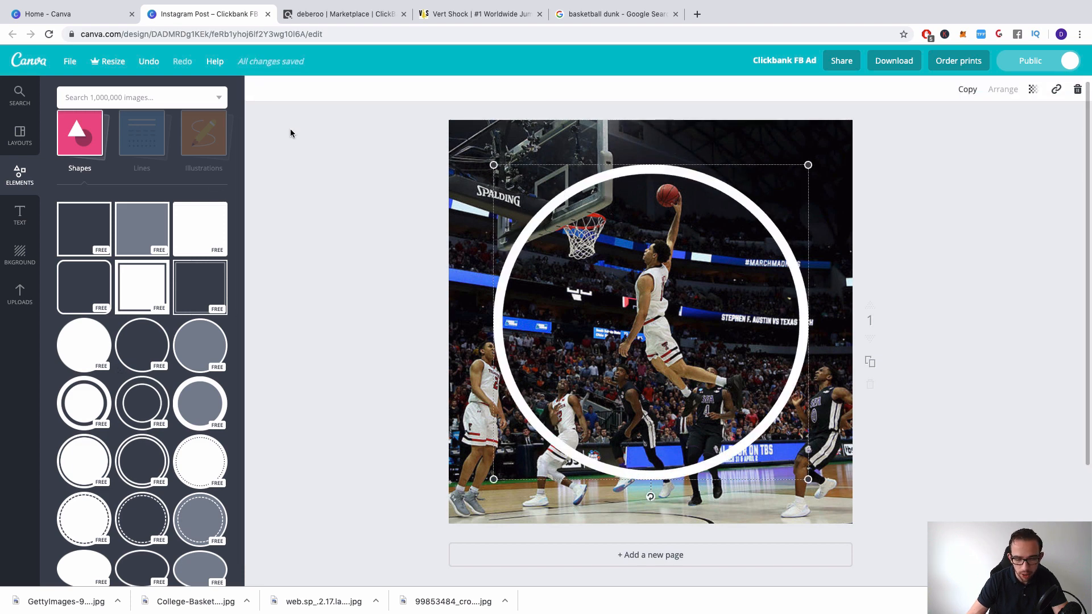
key("Delete")
left_click(76, 349)
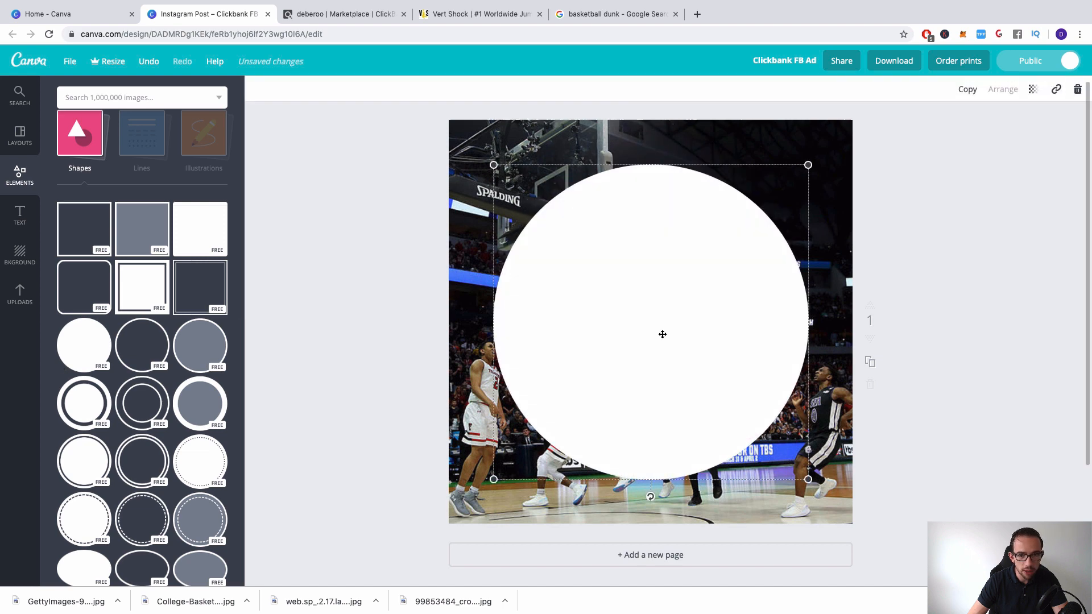
mouse_move(660, 332)
left_mouse_down()
mouse_move(694, 312)
mouse_move(649, 335)
left_mouse_up()
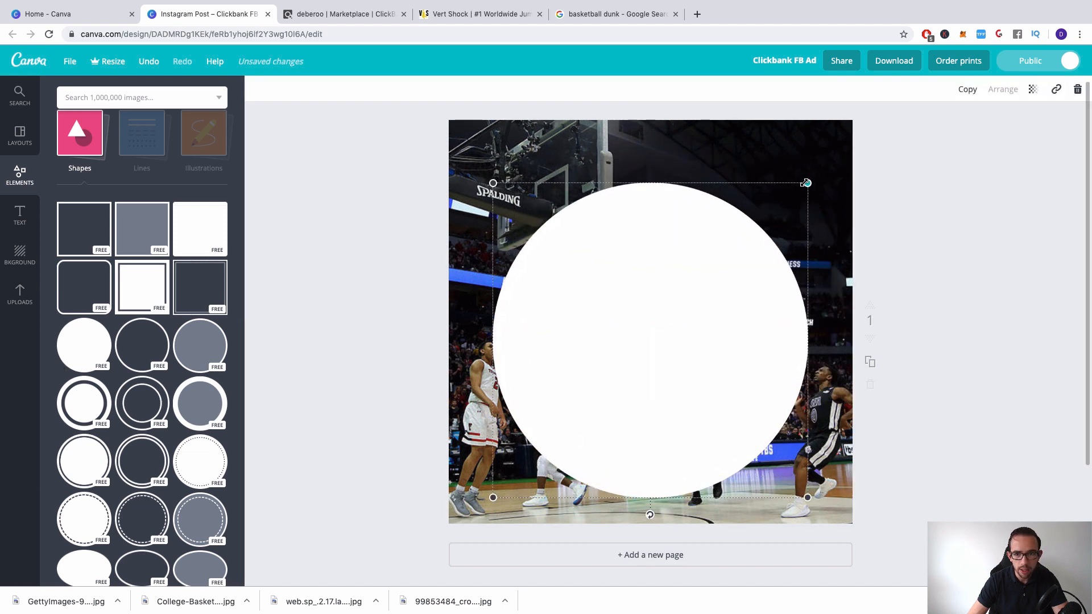
left_click_drag(805, 182, 662, 336)
left_click_drag(565, 380, 631, 288)
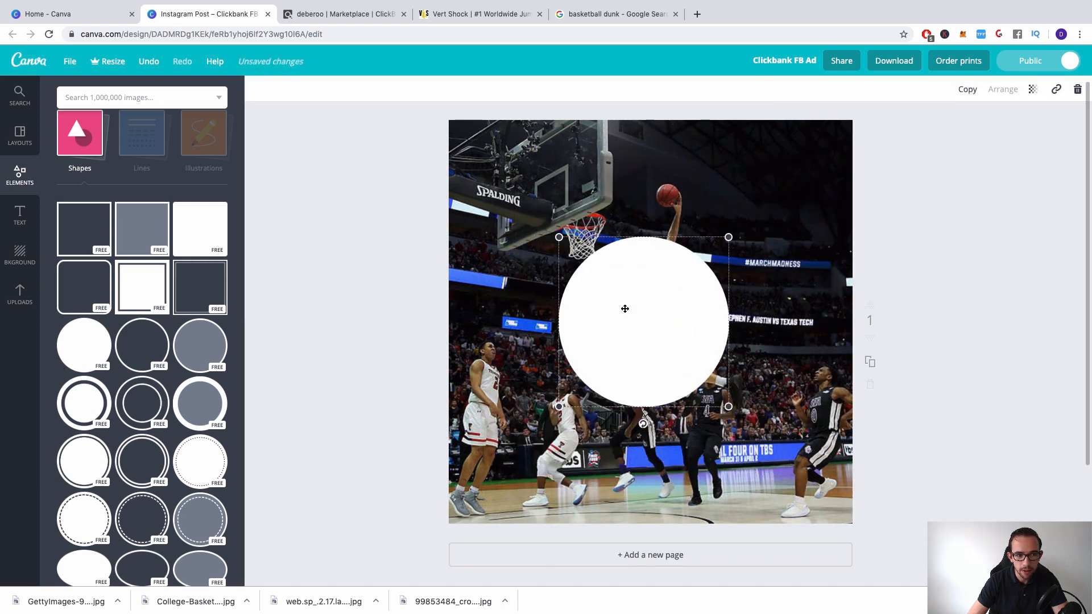
right_click(625, 309)
left_click(612, 288)
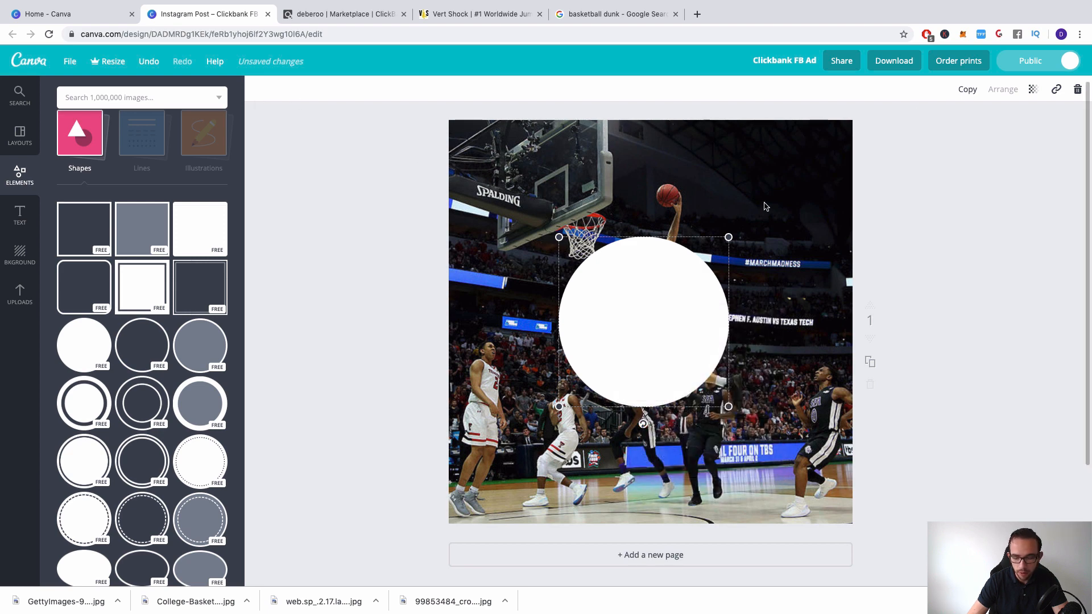
key("Delete")
Browse the remaining shapes and search the image library for "circle"
scroll(124, 370, "down", 3)
scroll(123, 369, "down", 10)
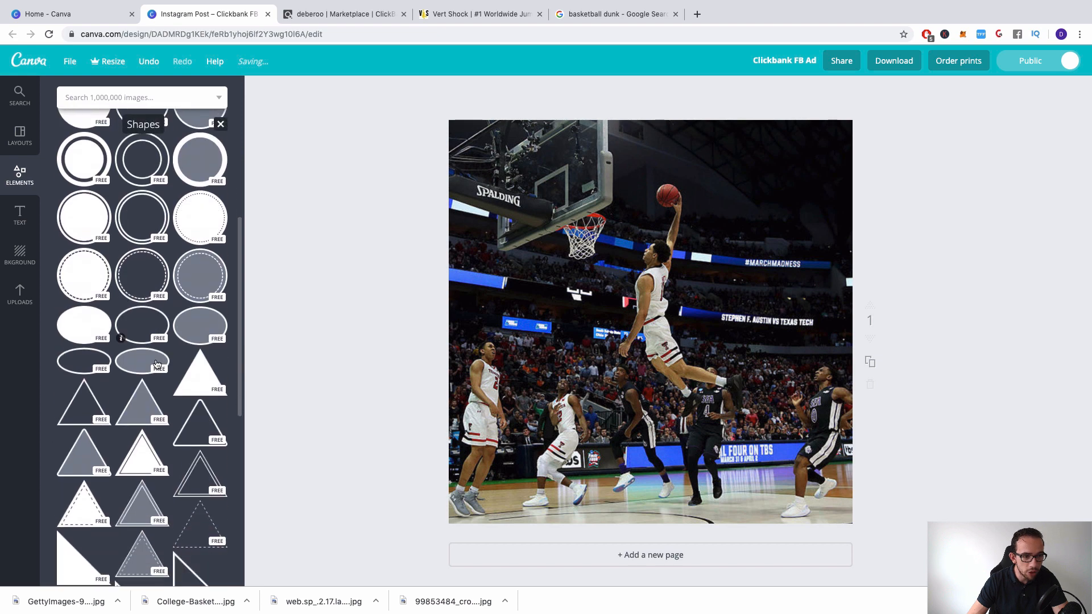
scroll(153, 353, "up", 15)
left_click(155, 98)
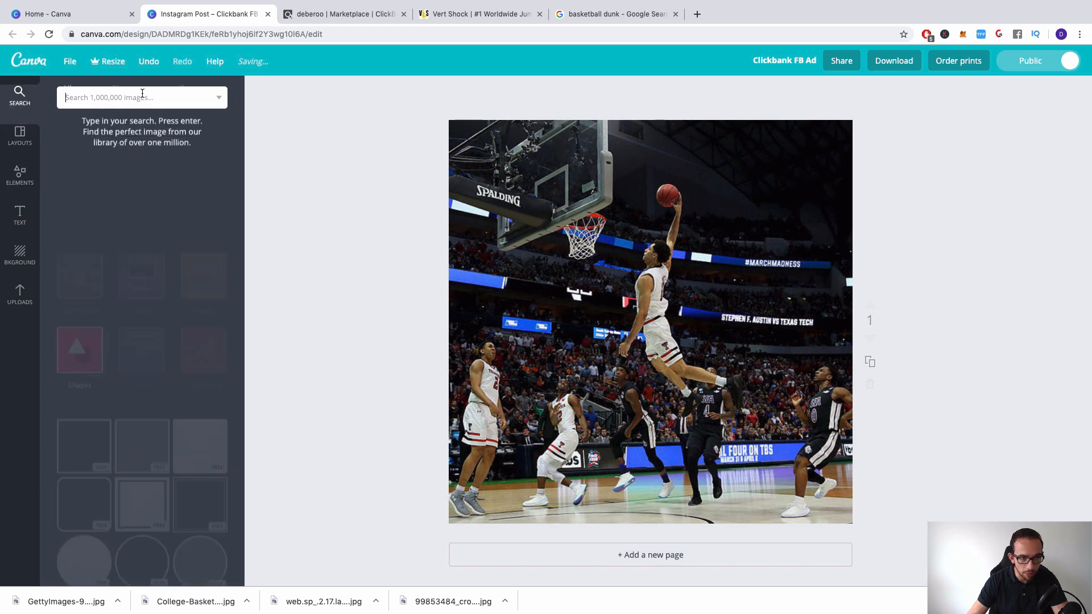
type("circle")
key("Return")
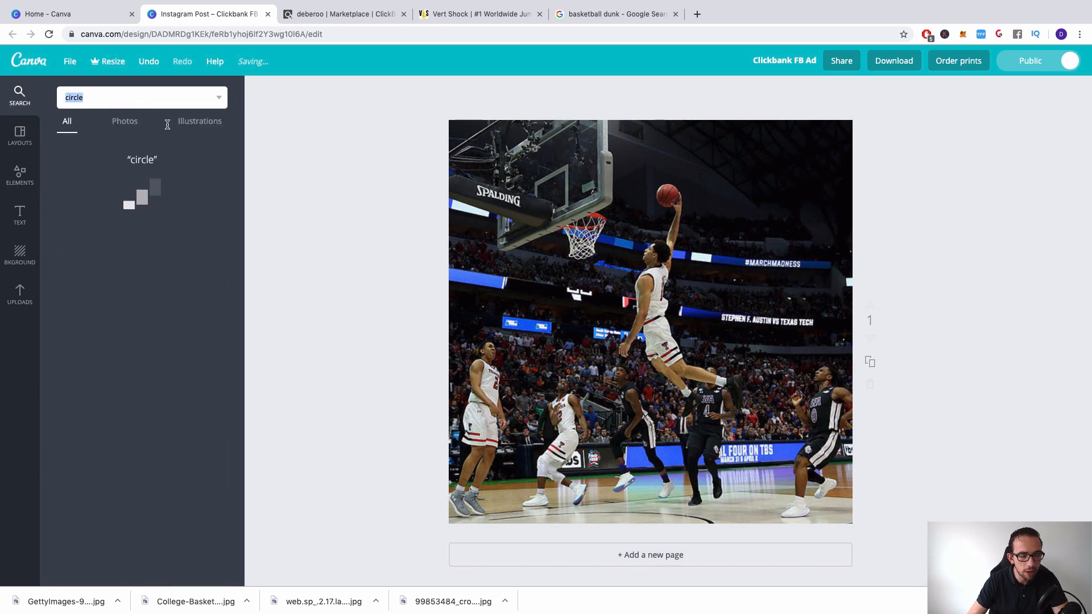
Try the thin red circle outline from the search results on the page, shrink it and delete it
scroll(144, 384, "down", 3)
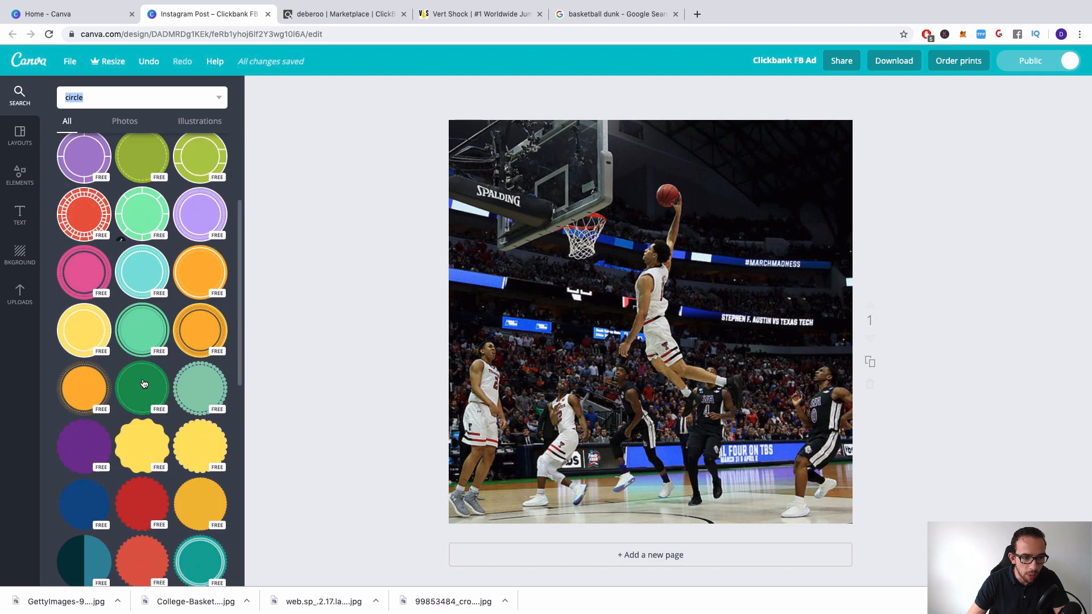
scroll(144, 384, "down", 5)
left_click(184, 373)
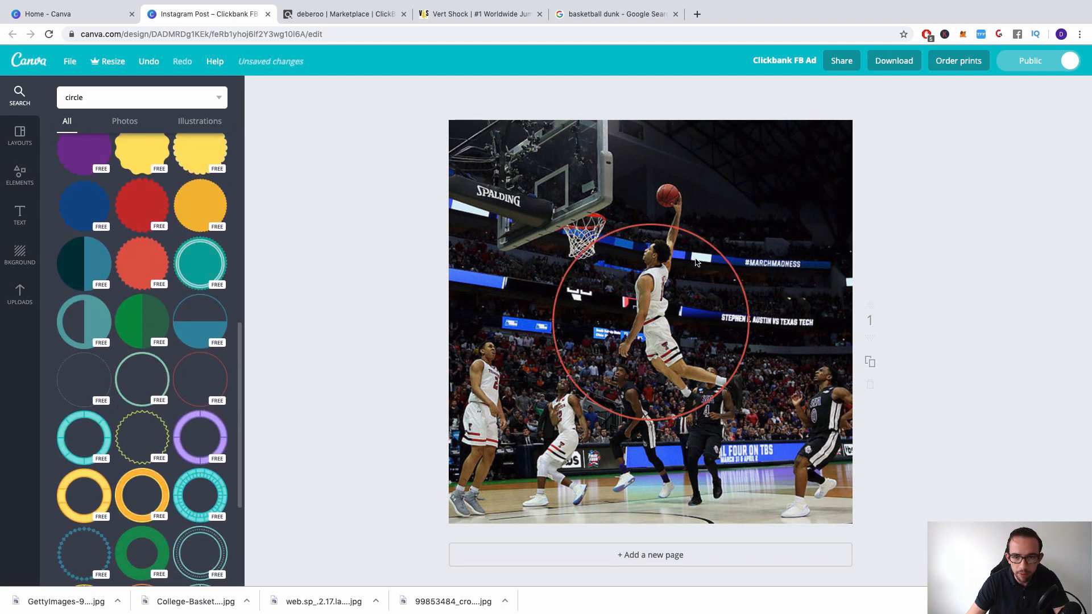
left_click_drag(754, 232, 683, 300)
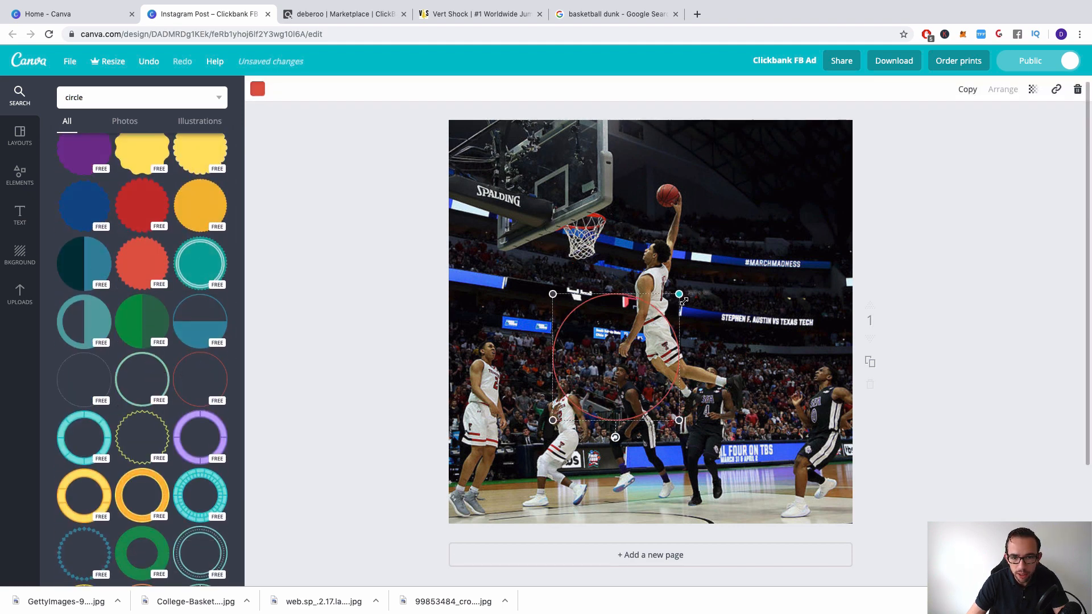
key("Delete")
Look further through the circle results, try a light grey ring over the player and delete it
scroll(140, 430, "down", 3)
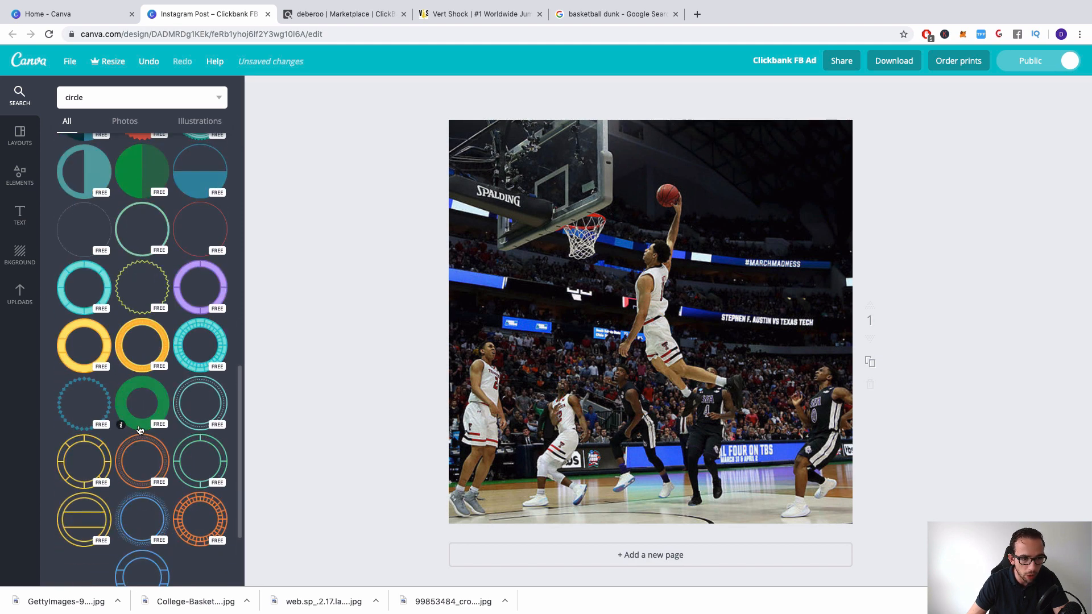
scroll(146, 405, "down", 10)
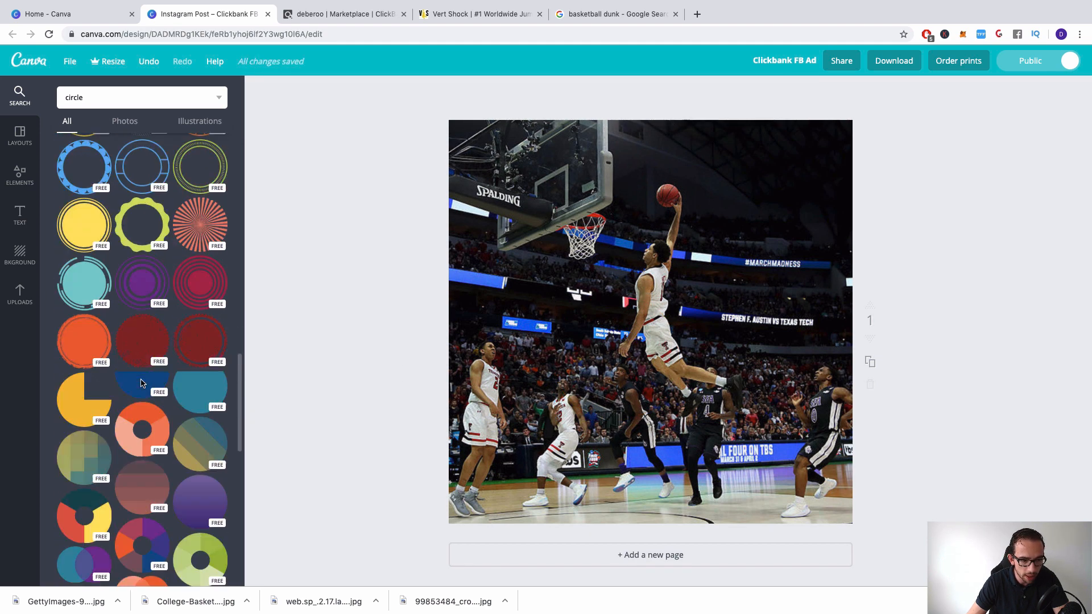
scroll(142, 384, "down", 8)
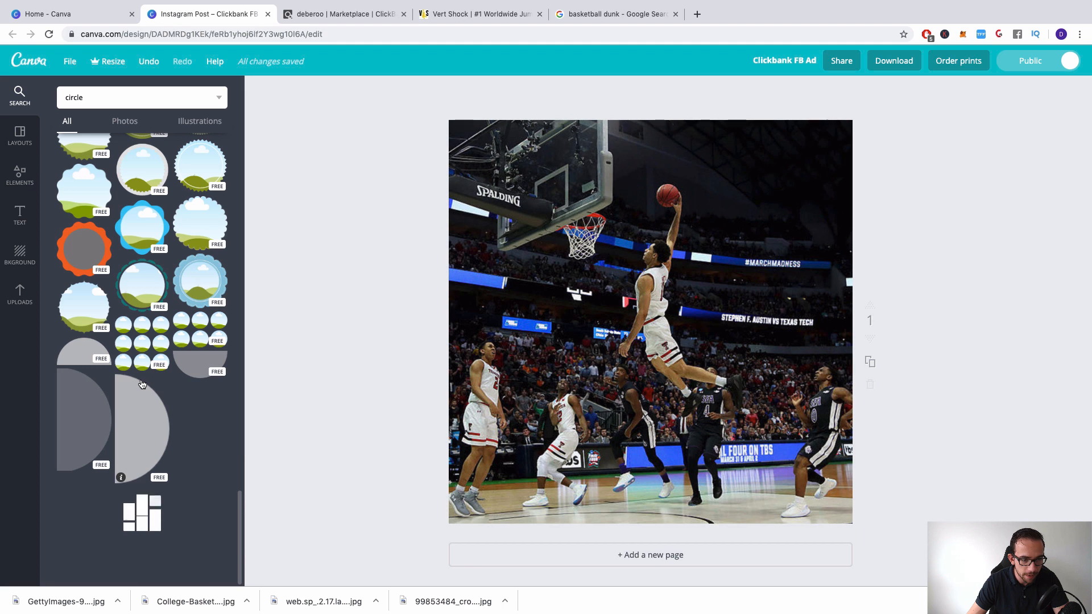
scroll(142, 384, "down", 10)
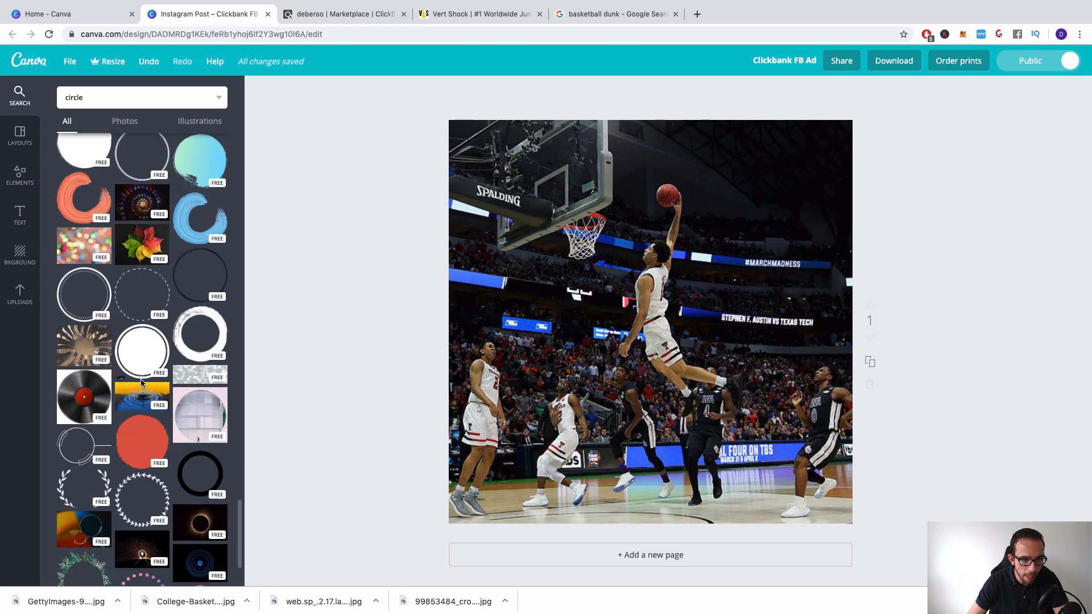
scroll(142, 385, "up", 4)
left_click(225, 314)
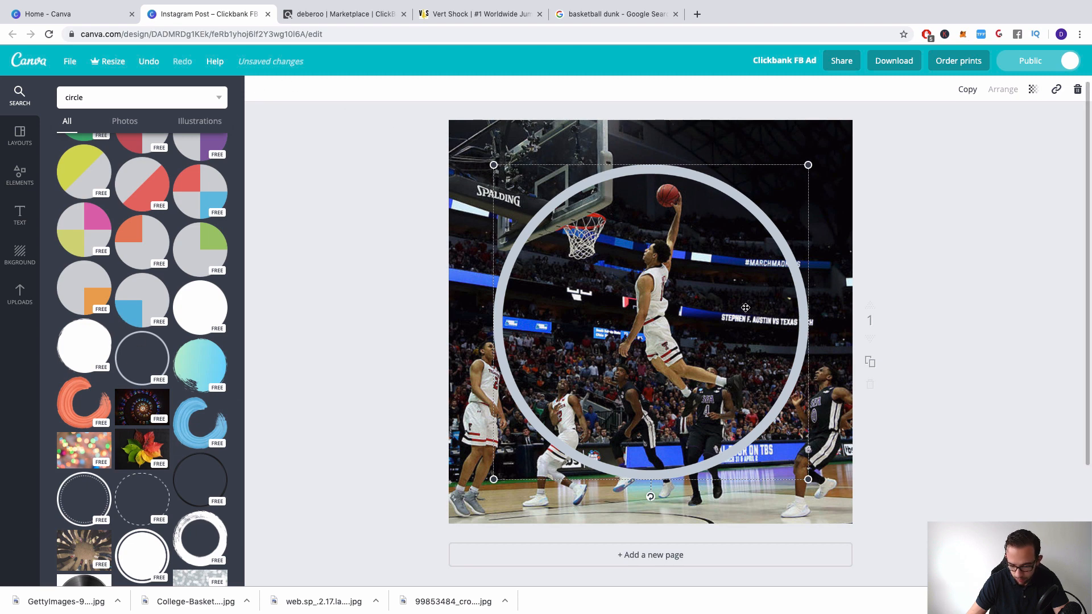
key("Delete")
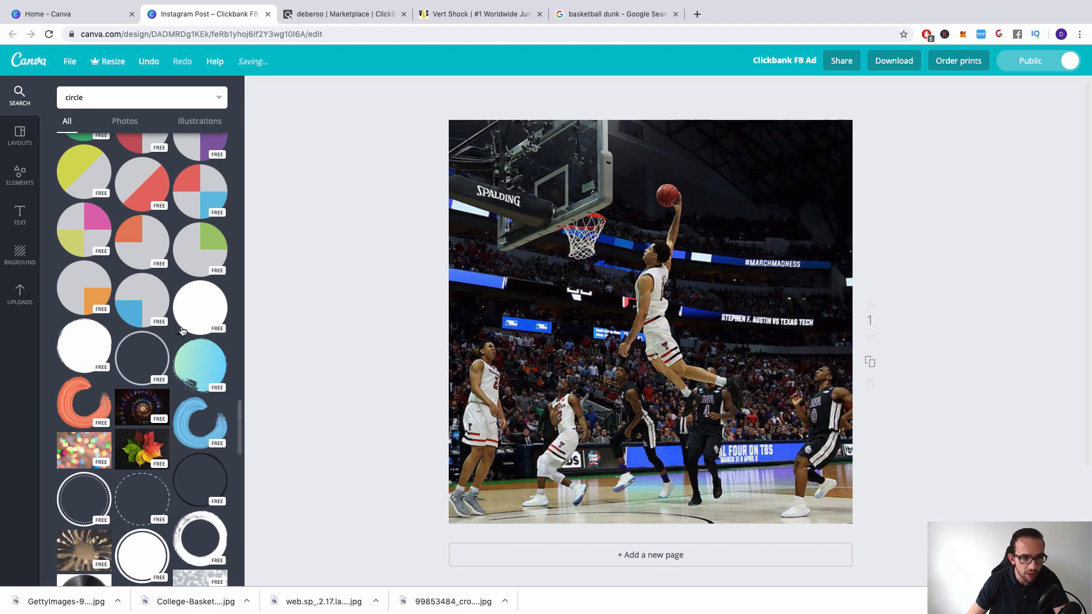
Add the white oval outline from the circle results to the page and recolour it bright red
scroll(182, 331, "down", 10)
scroll(182, 331, "down", 15)
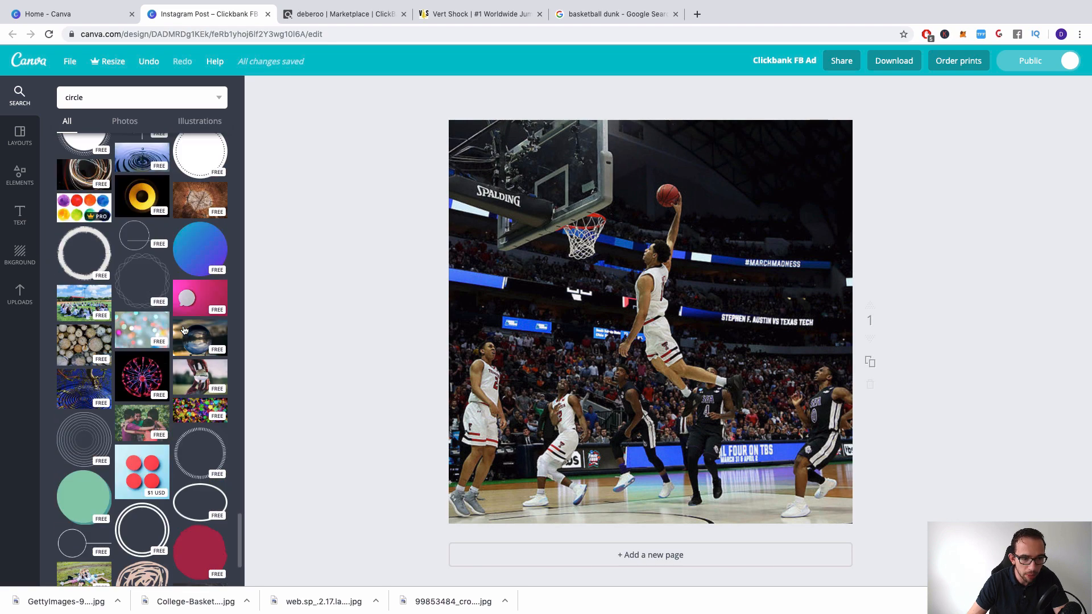
left_click(196, 300)
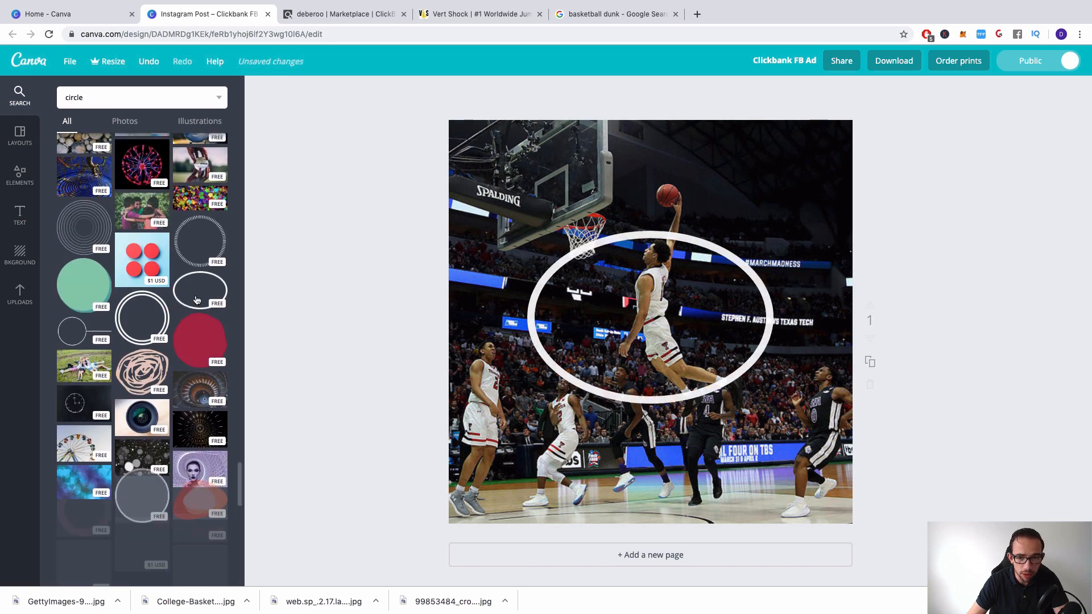
left_click(257, 88)
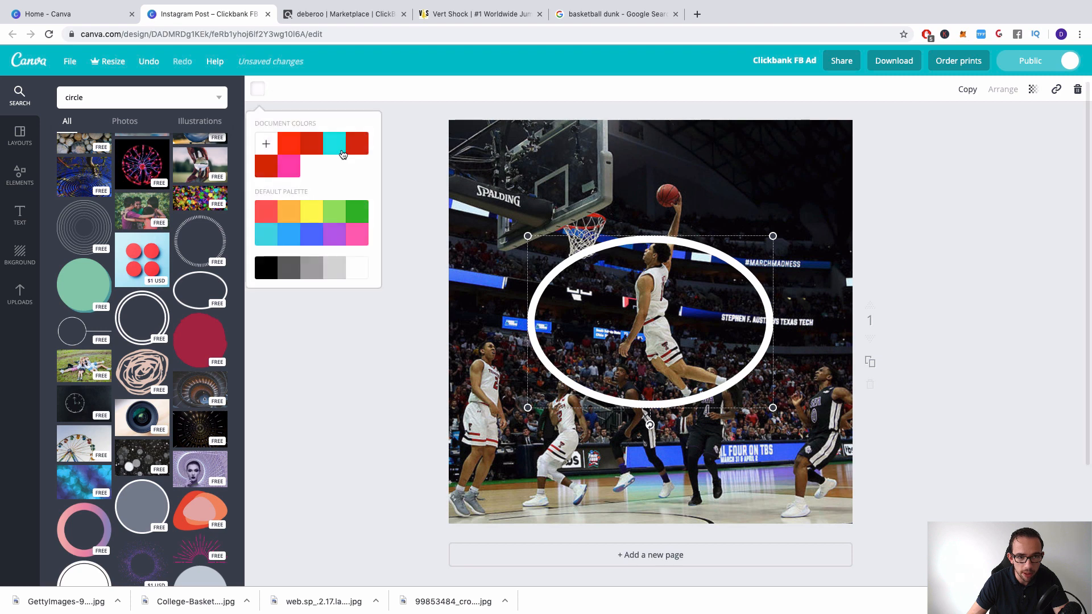
left_click(288, 143)
Shrink the red oval outline to about a quarter of the canvas width and centre it around the basketball
left_click_drag(775, 235, 606, 298)
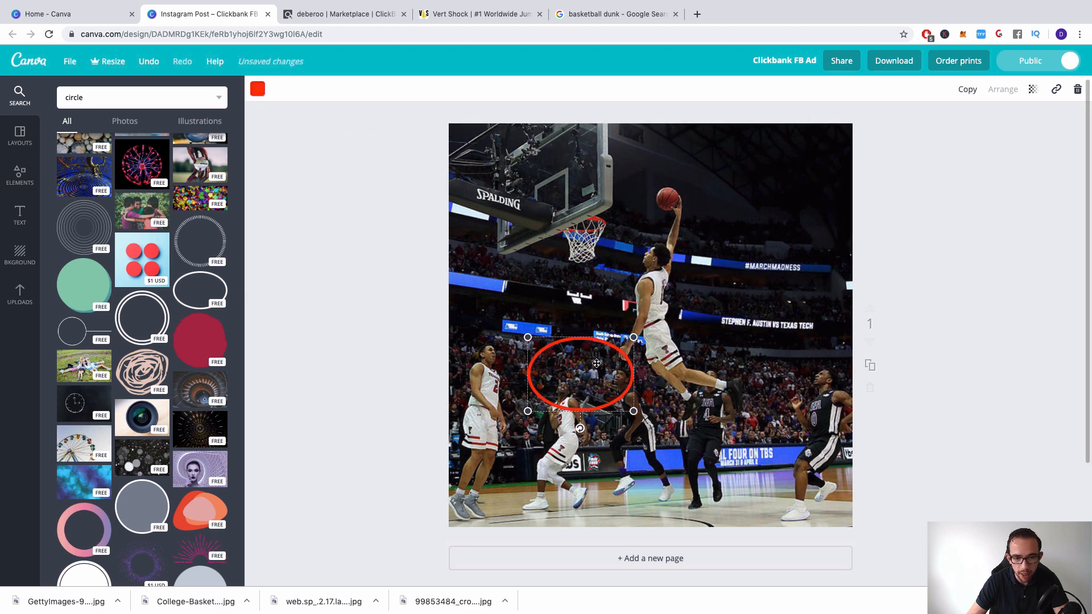
left_click_drag(602, 365, 681, 191)
scroll(771, 346, "up", 1)
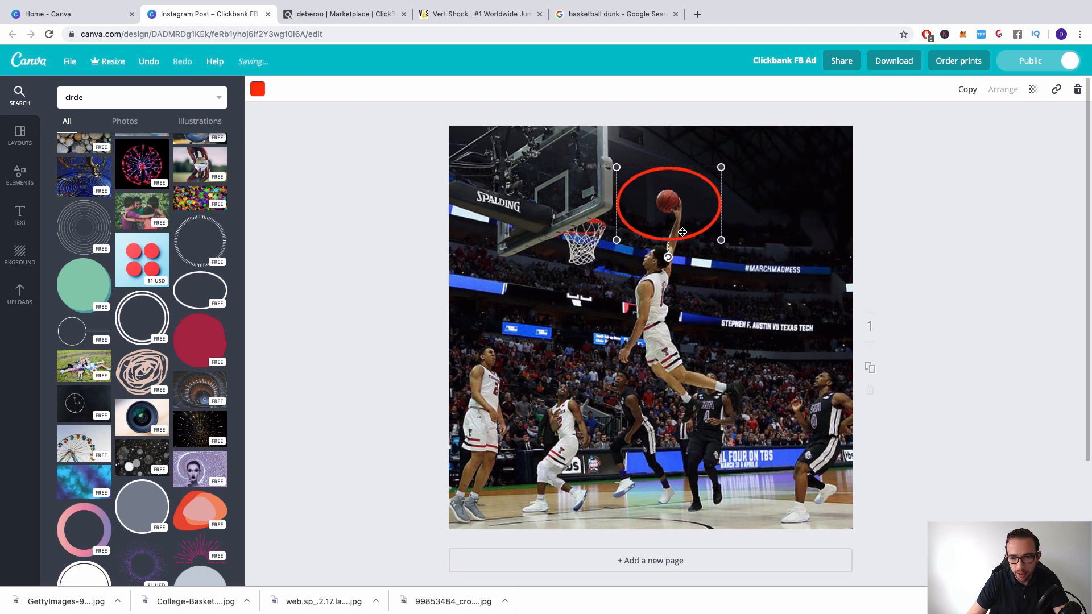
Move the red oval outline away from the basketball, shrink it slightly and delete it from the page
left_click_drag(682, 232, 760, 367)
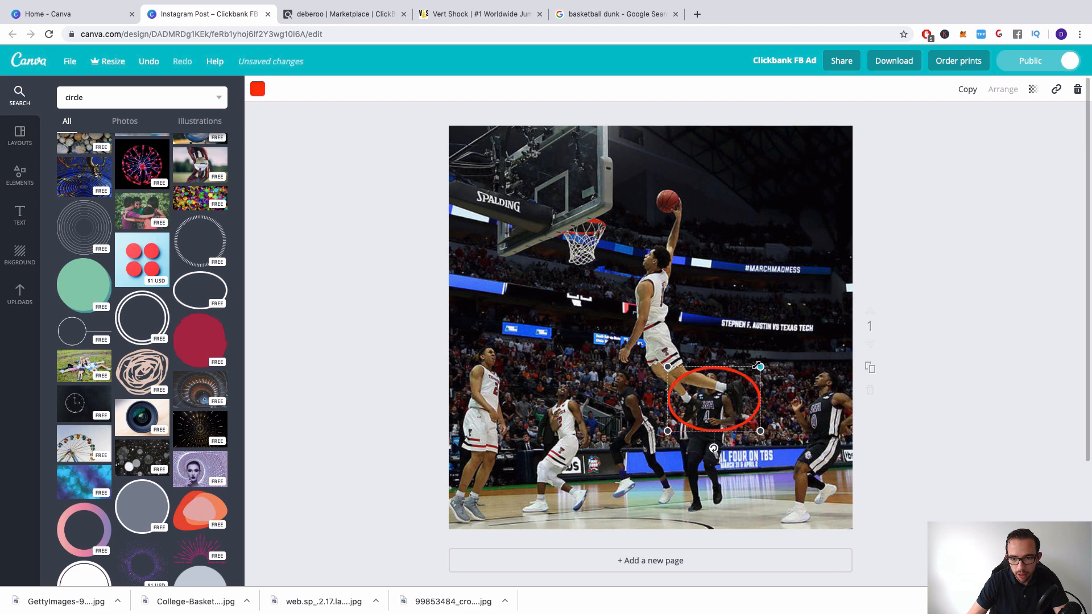
left_click_drag(720, 397, 721, 386)
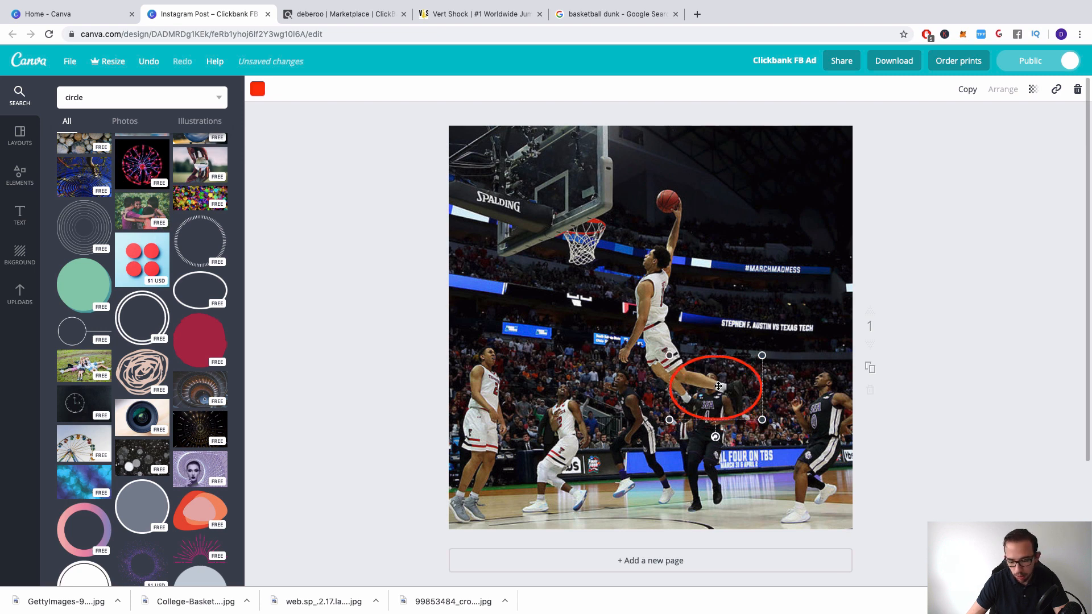
key("Delete")
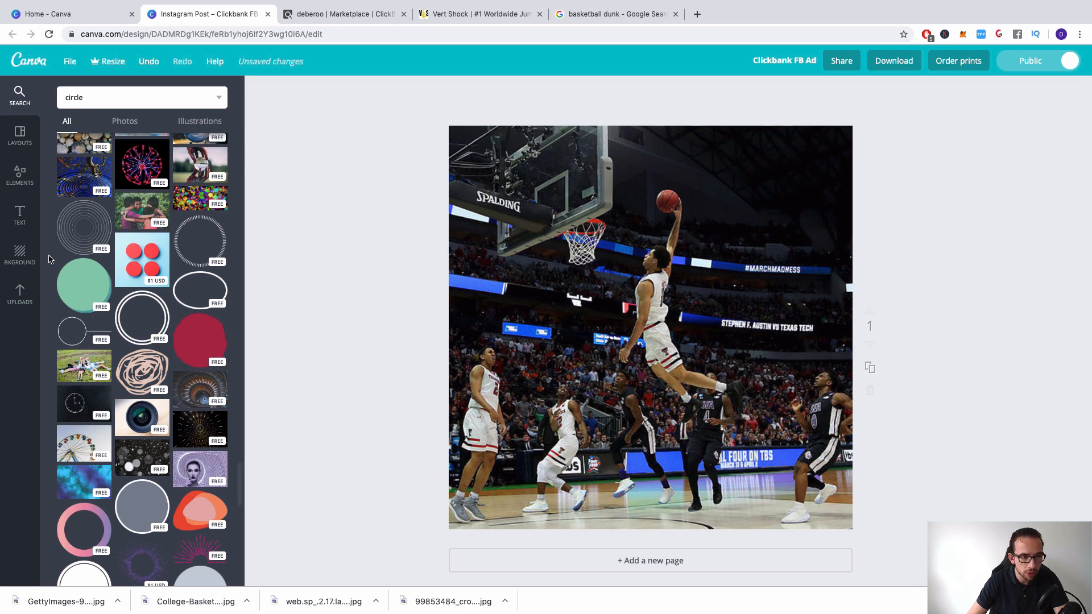
Add the hollow square outline from the basic shapes and enlarge it to frame the whole page
left_click(31, 178)
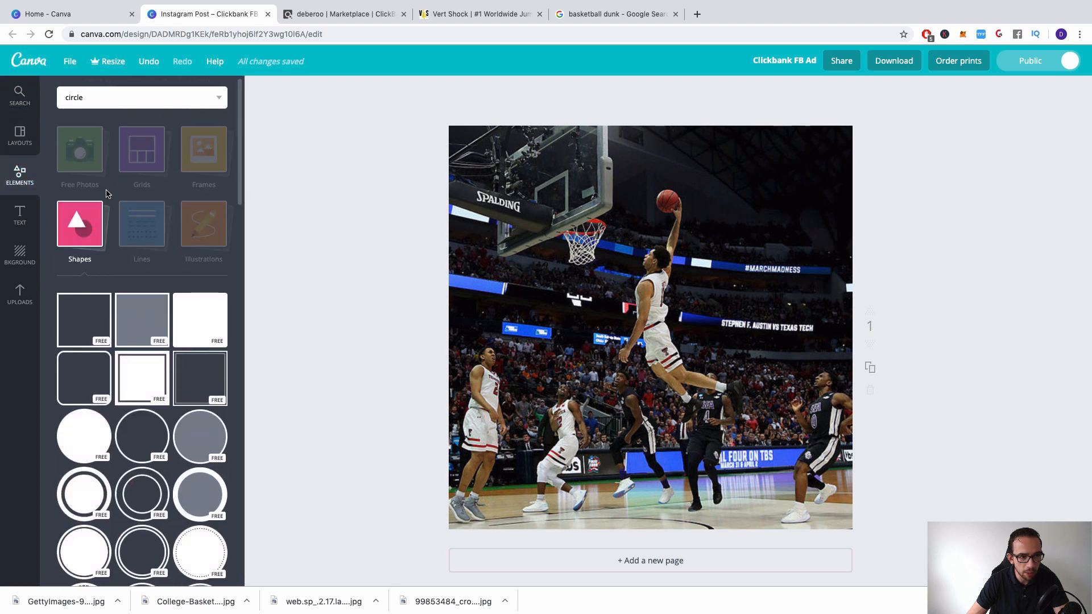
left_click(69, 323)
left_click_drag(645, 263, 593, 216)
left_click_drag(746, 421, 855, 522)
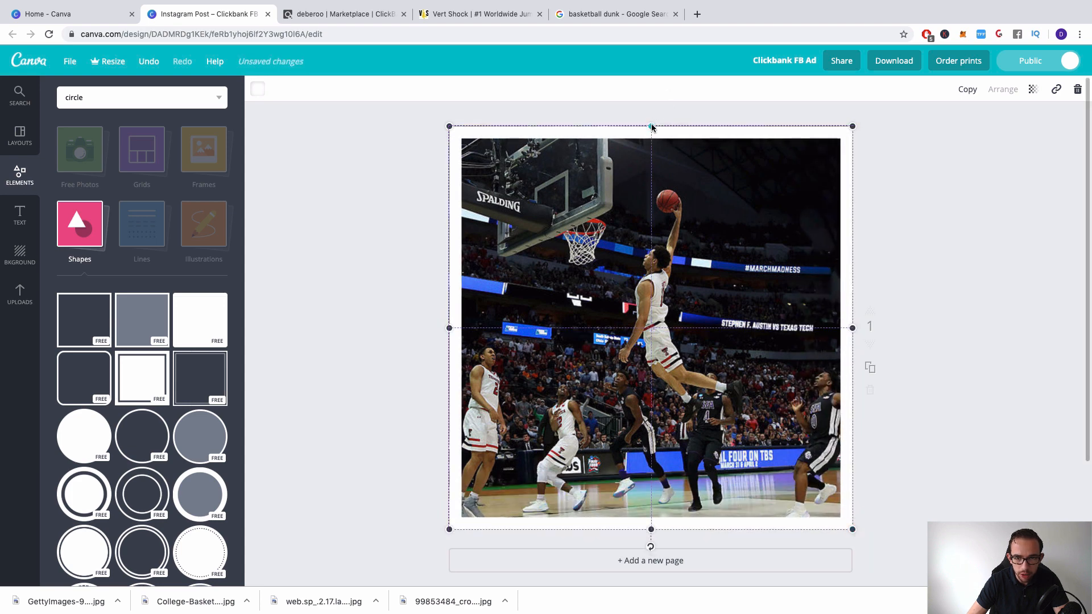
left_click_drag(652, 126, 652, 125)
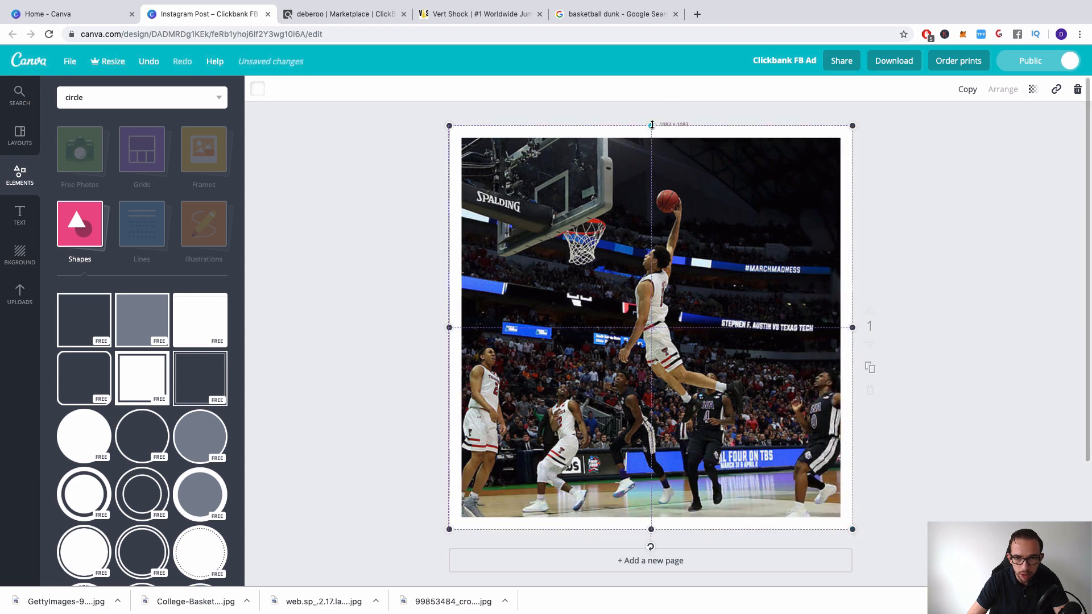
Try light green, coral, turquoise, blues, pinks and bright red as the colour of the square frame
left_click(258, 90)
left_click(335, 212)
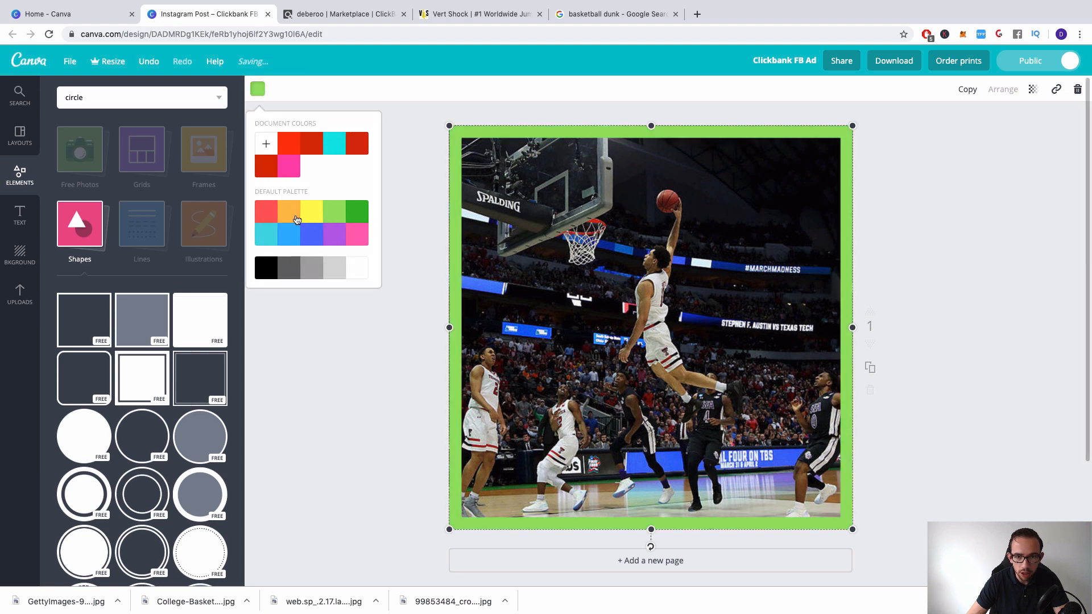
left_click(262, 218)
left_click(265, 234)
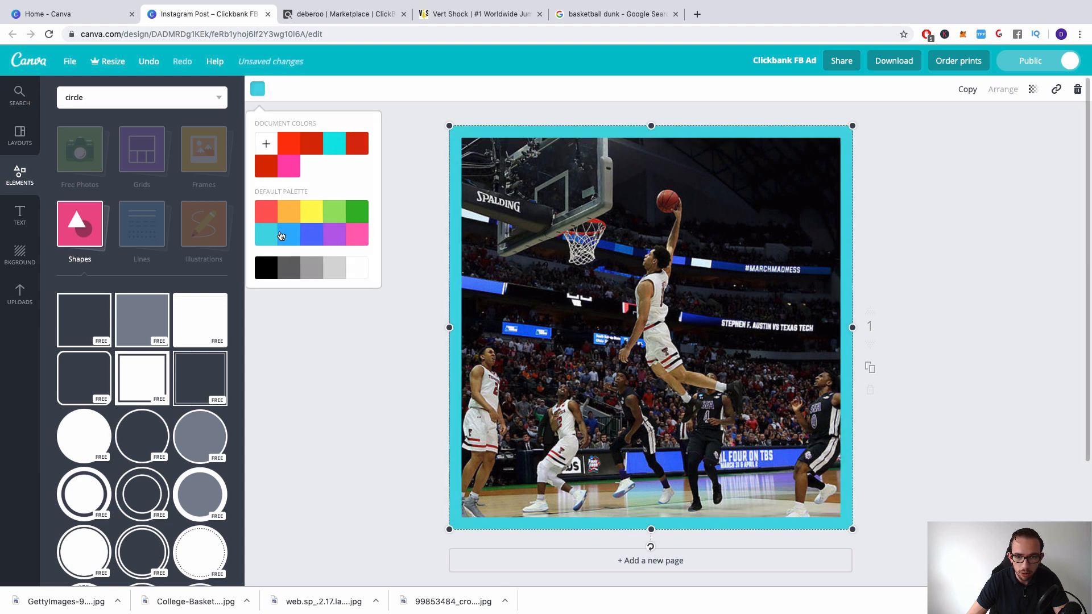
left_click(287, 235)
left_click(313, 235)
left_click(357, 239)
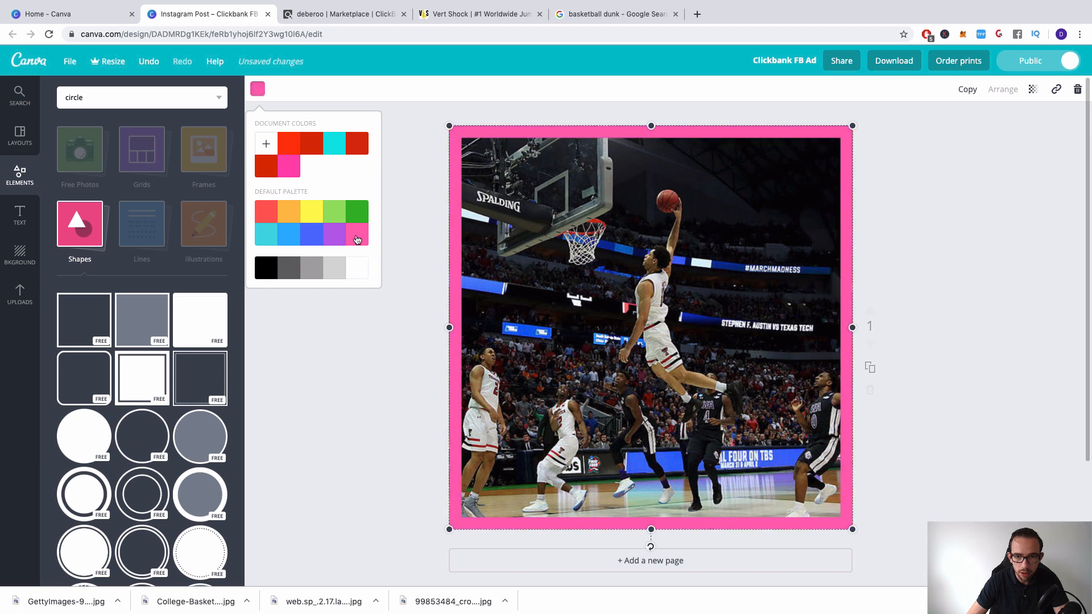
left_click(288, 164)
left_click(289, 149)
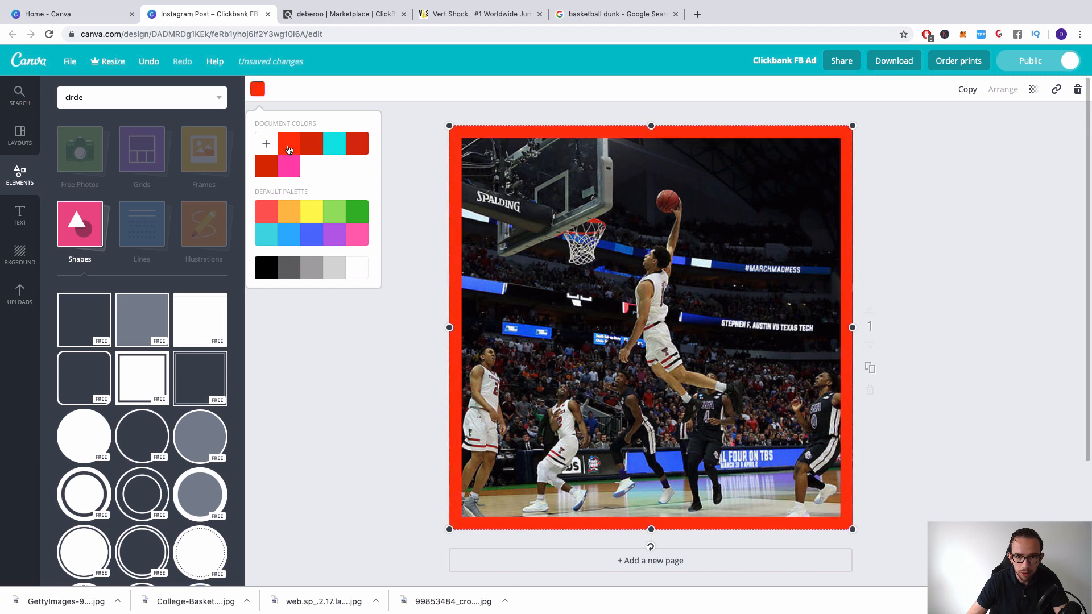
Give the square frame the custom bright green colour 09ff00 and deselect it
left_click(263, 144)
left_click(377, 173)
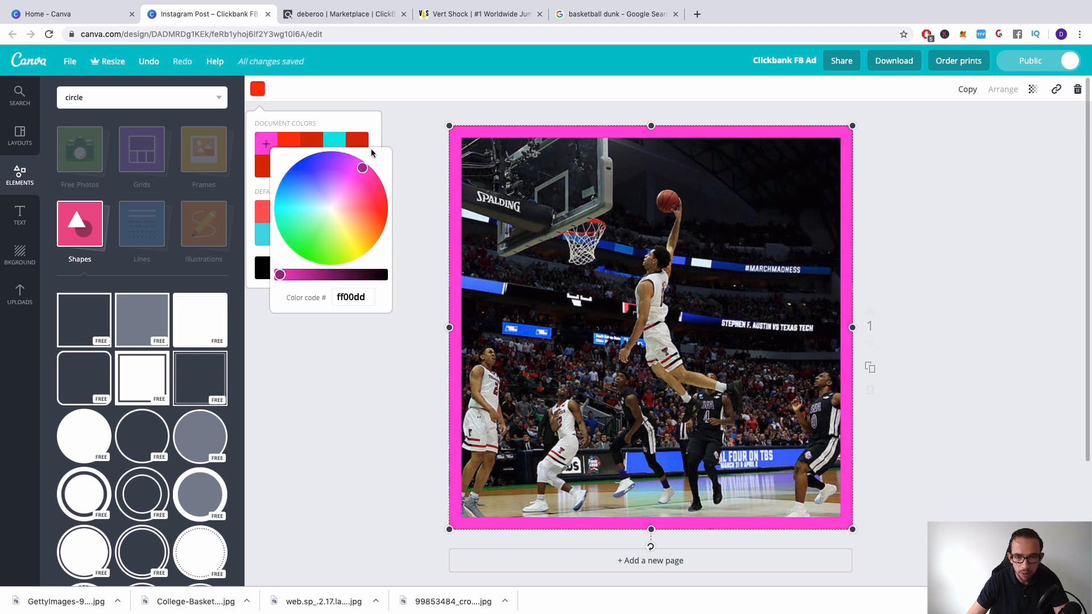
left_click_drag(371, 153, 280, 306)
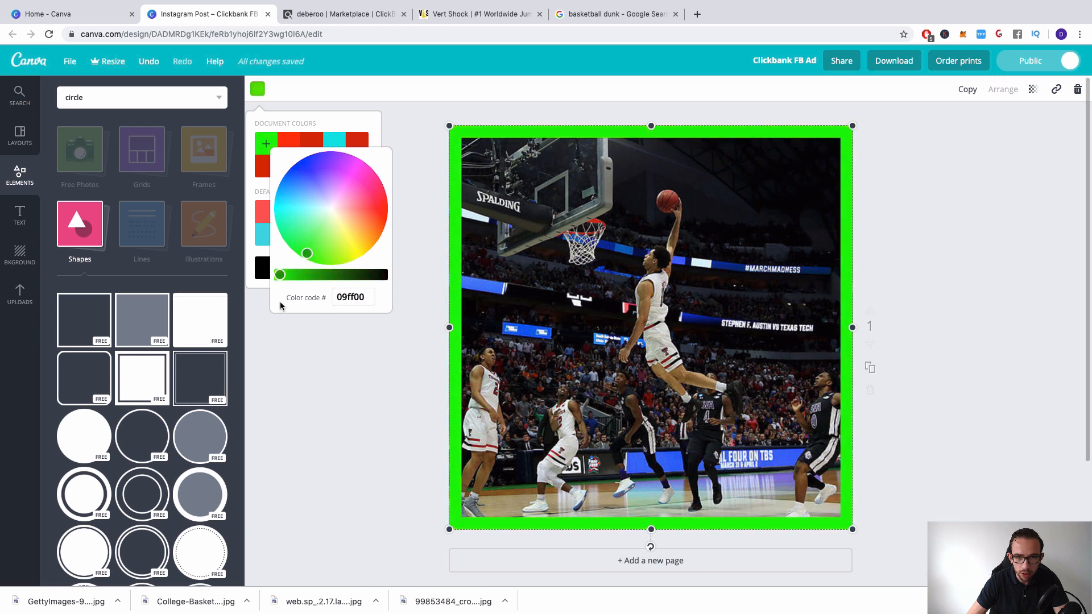
left_click(906, 135)
left_click(934, 173)
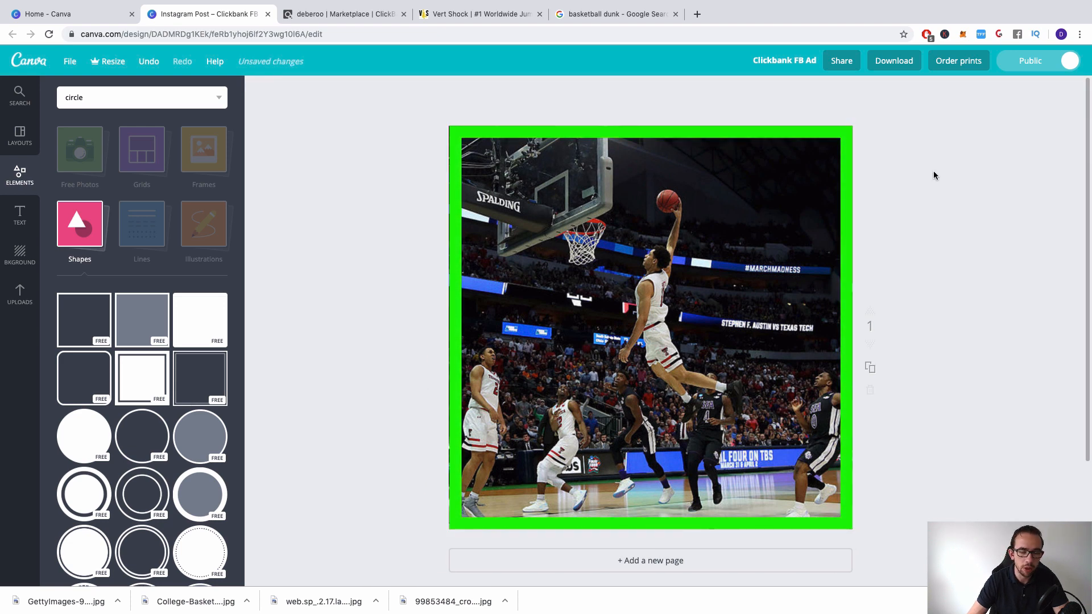
Stretch the green frame slightly past the left edge of the page, to a width of about 1091
left_click(451, 343)
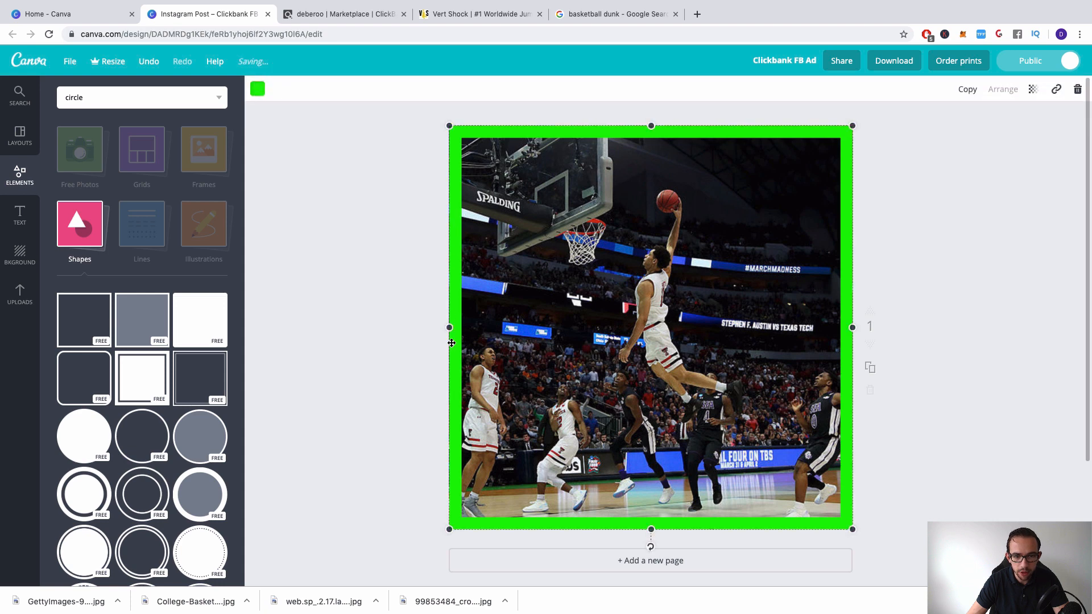
left_click_drag(447, 331, 444, 332)
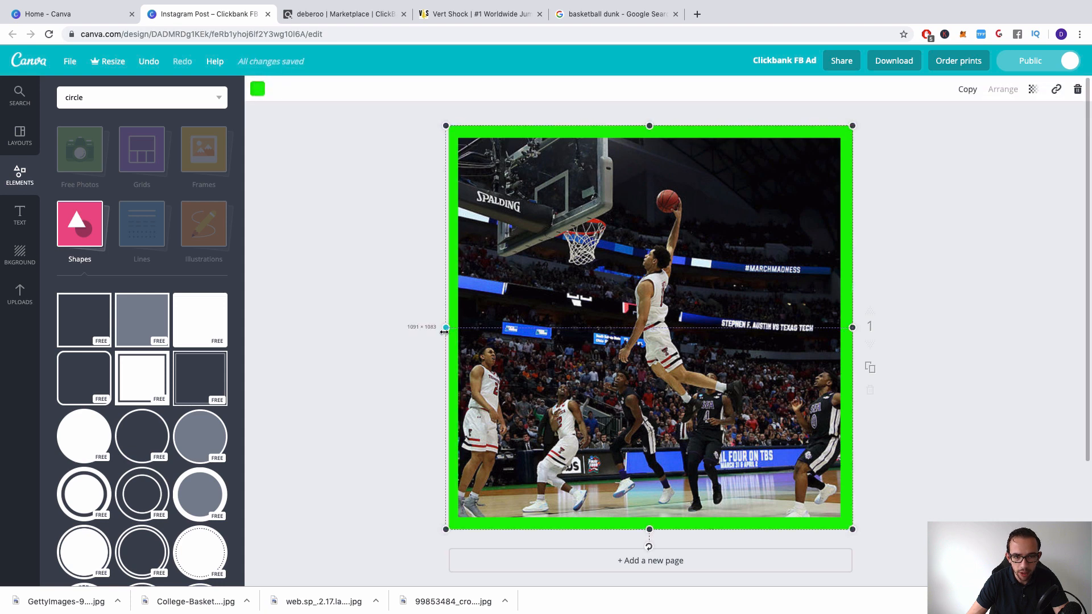
left_click(903, 257)
left_click(671, 128)
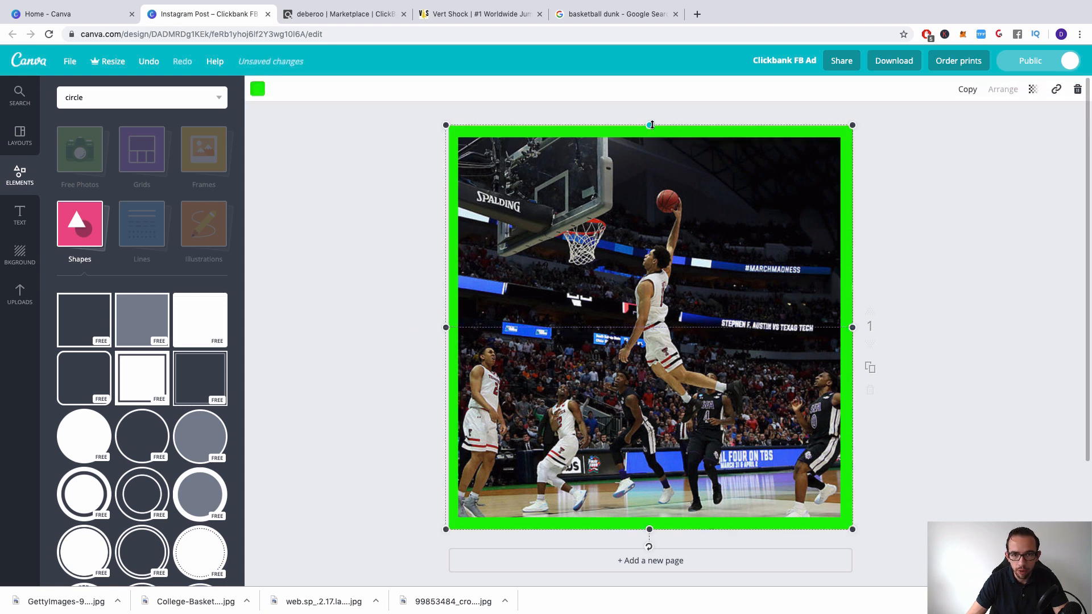
left_click(903, 257)
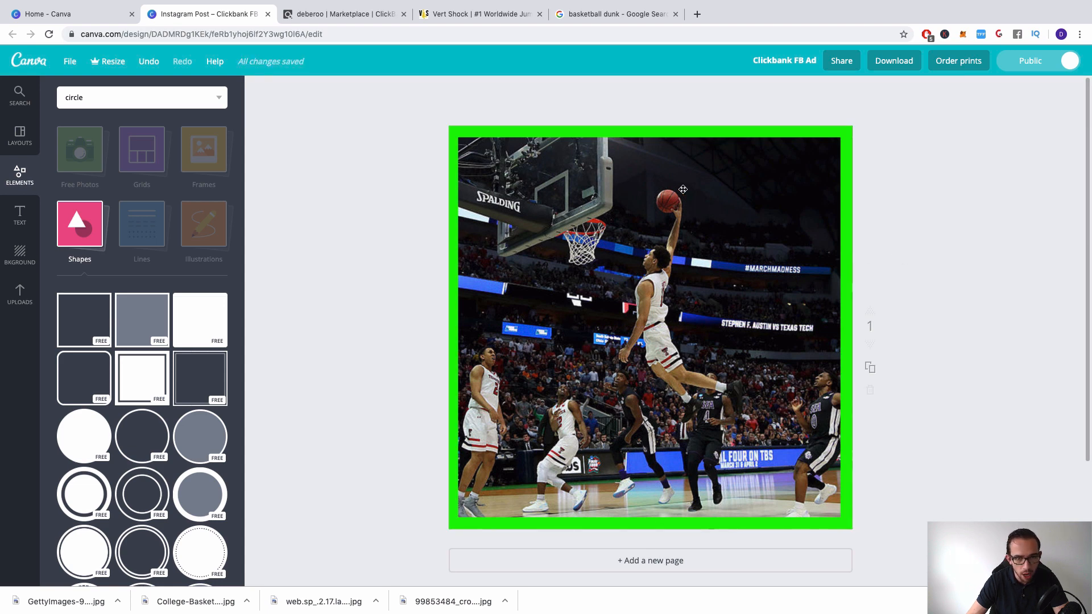
Delete the green frame and the dunk picture to leave the page blank
left_click(588, 130)
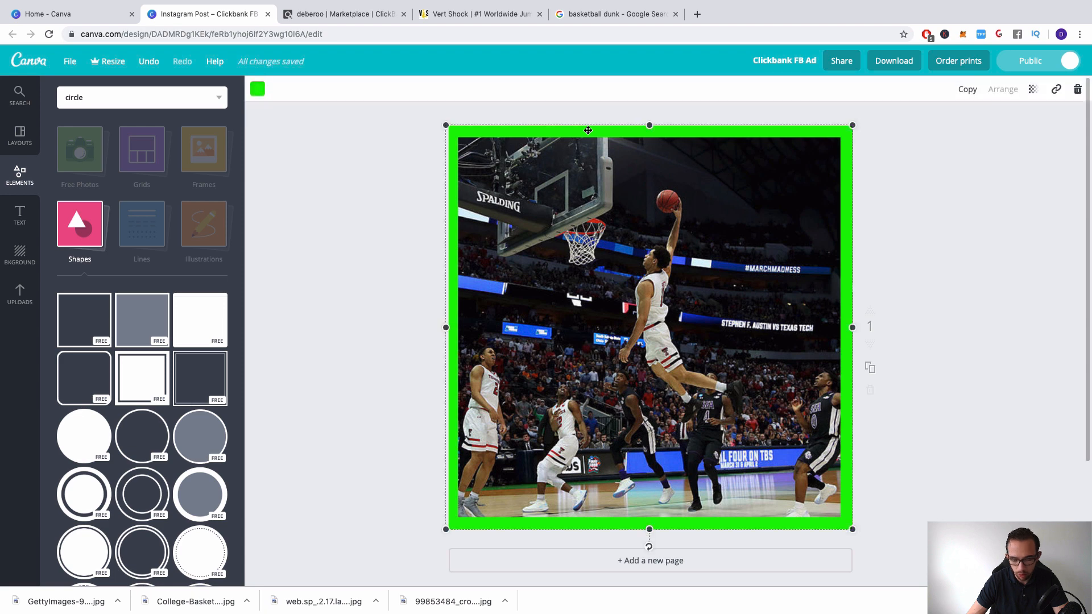
key("Delete")
left_click(599, 182)
key("Delete")
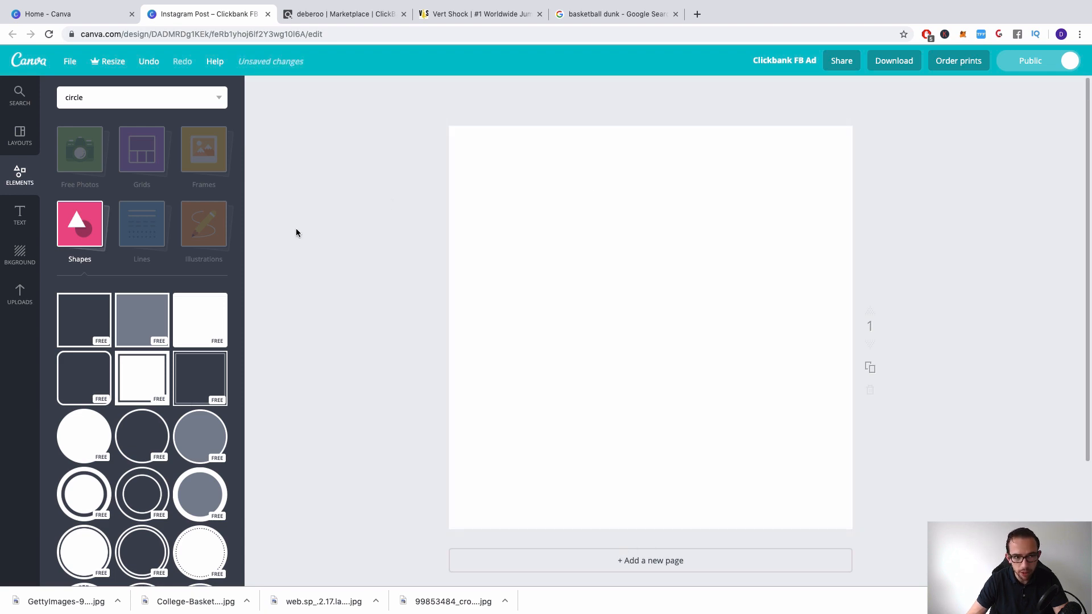
Add the uploaded picture of the UCLA number 14 player dunking and enlarge it to fill the whole page
left_click(26, 291)
scroll(119, 270, "up", 12)
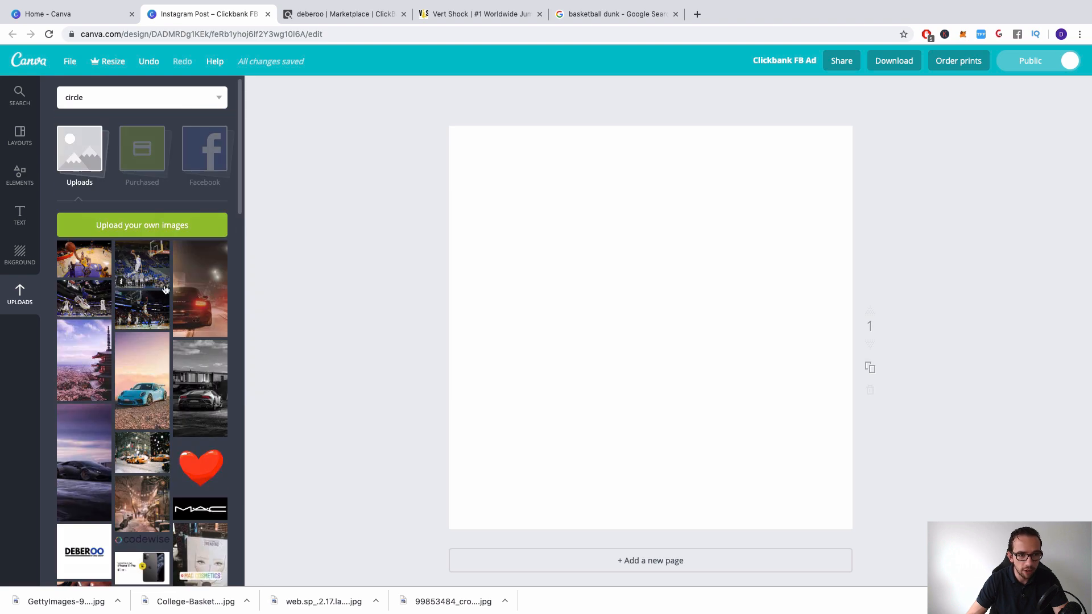
left_click(144, 270)
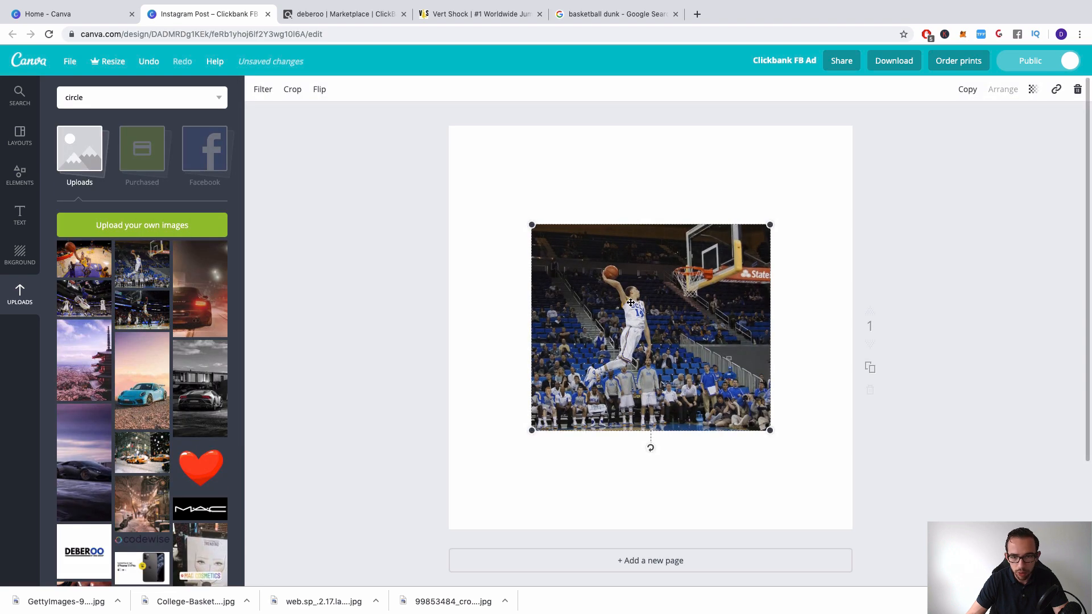
left_click_drag(620, 304, 530, 204)
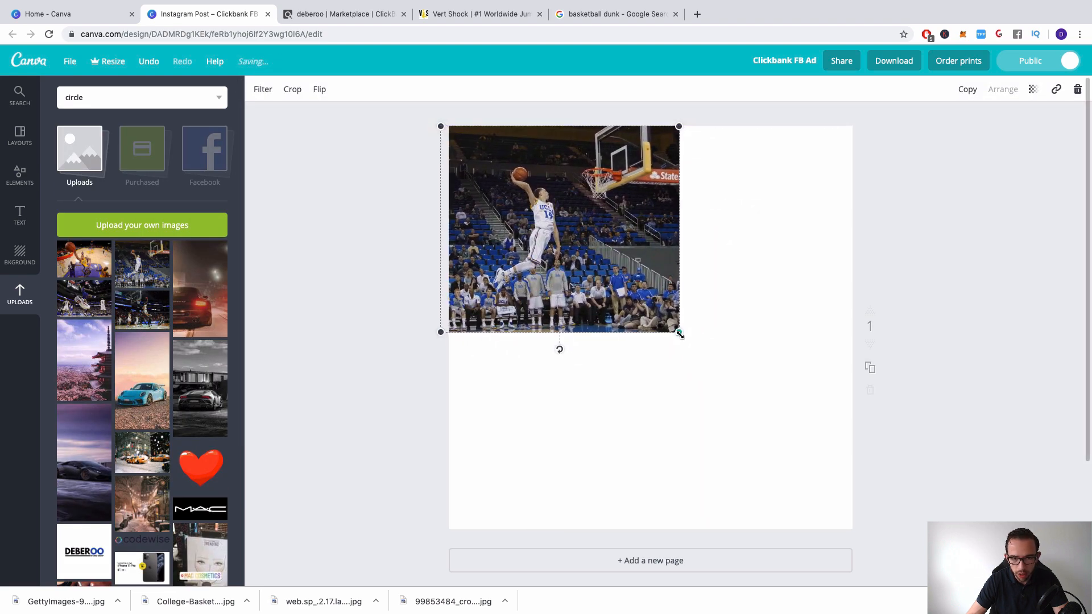
left_click_drag(680, 332, 897, 544)
left_click_drag(739, 428, 714, 426)
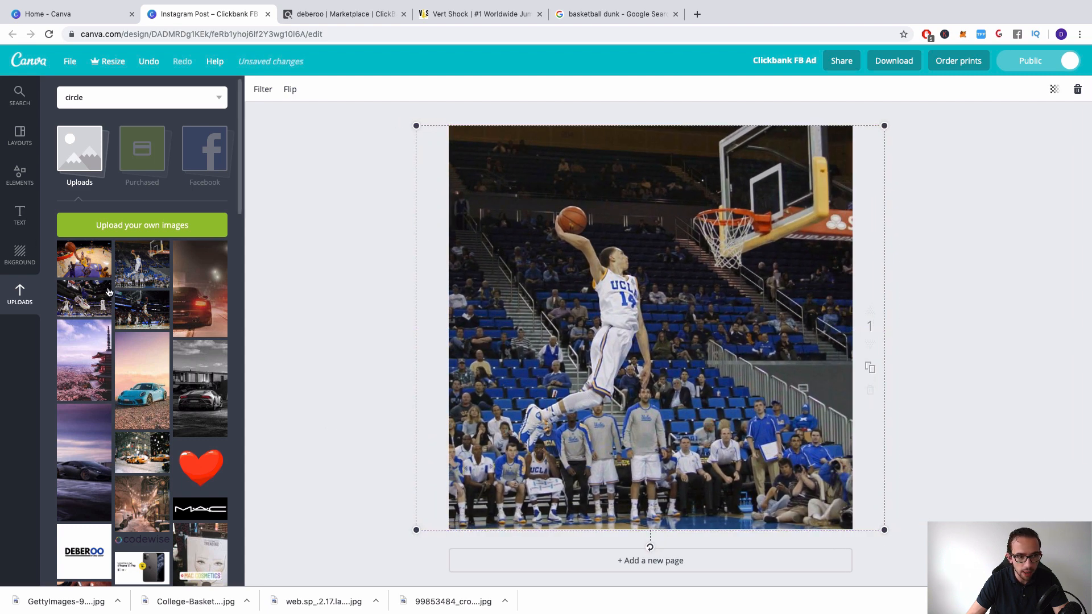
Add the red arrow from the uploads, rotate it to point up and to the right, and shrink it beside the player
scroll(142, 341, "down", 15)
left_click(145, 372)
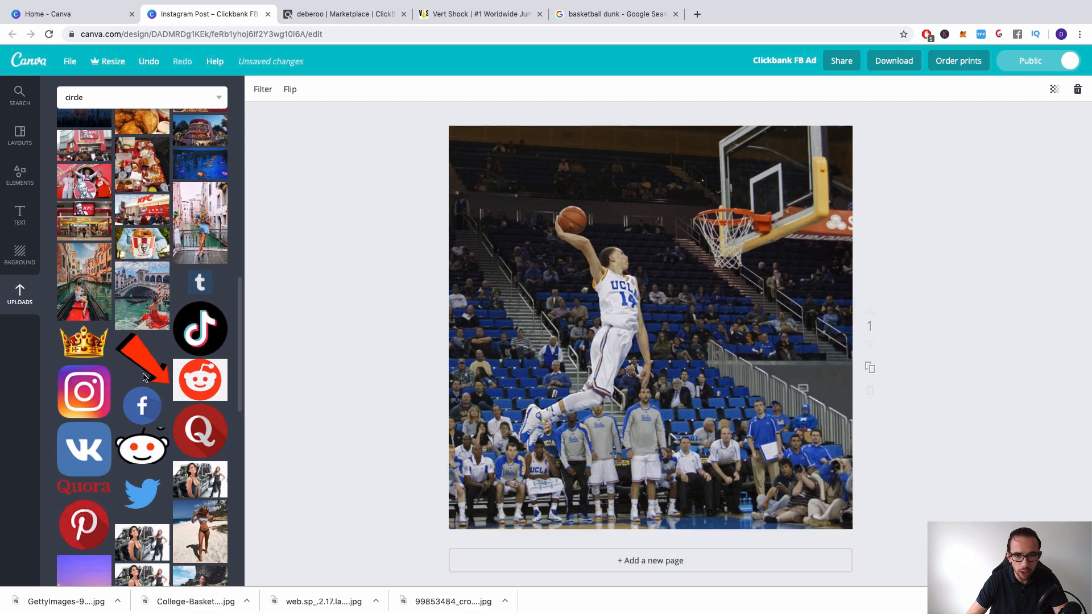
left_click_drag(654, 495, 802, 366)
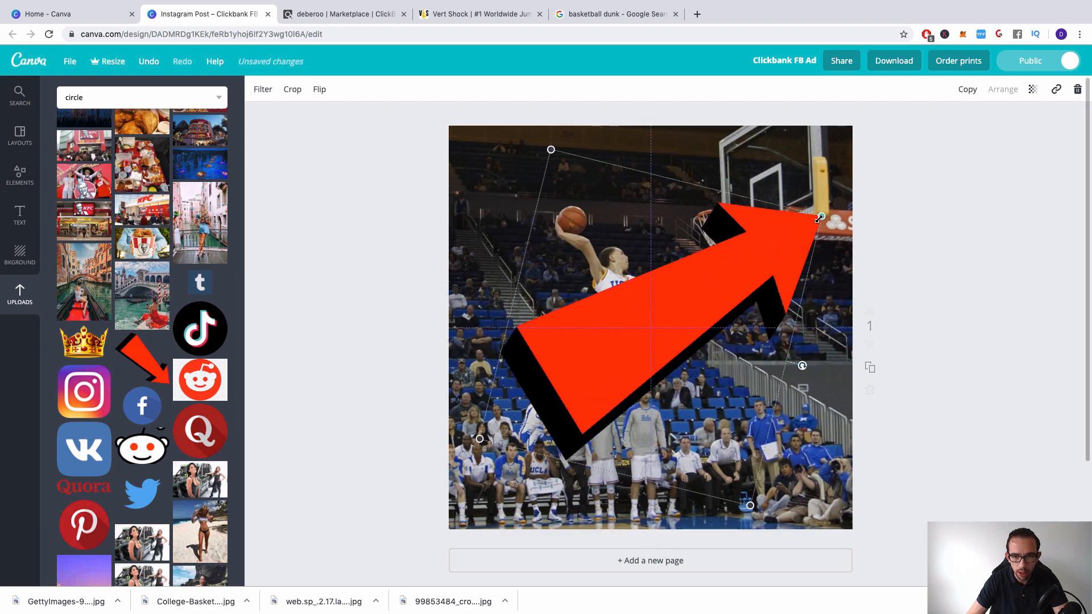
left_click_drag(819, 219, 603, 358)
left_click_drag(549, 393, 542, 252)
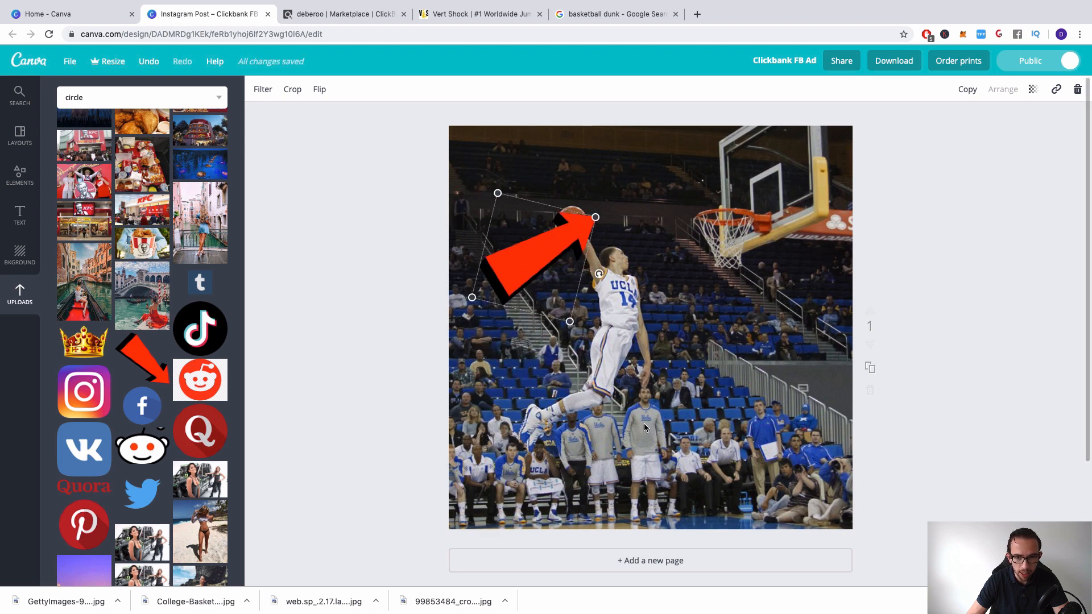
left_click_drag(592, 215, 543, 251)
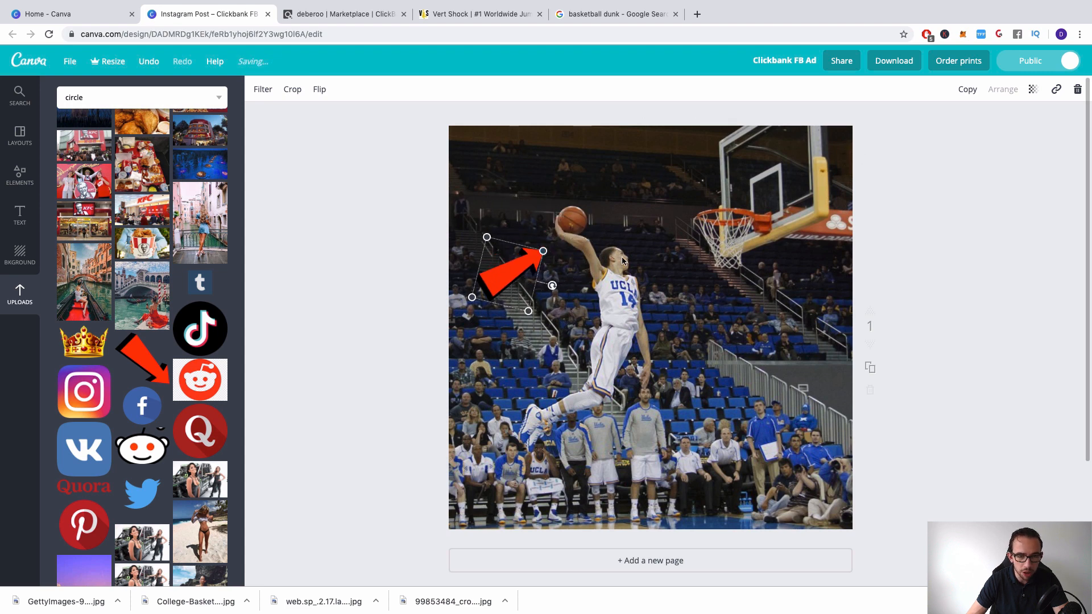
Try the small red arrow pointing at the player's hand below the basketball and delete it
left_click_drag(500, 271, 494, 388)
left_click_drag(497, 383, 528, 257)
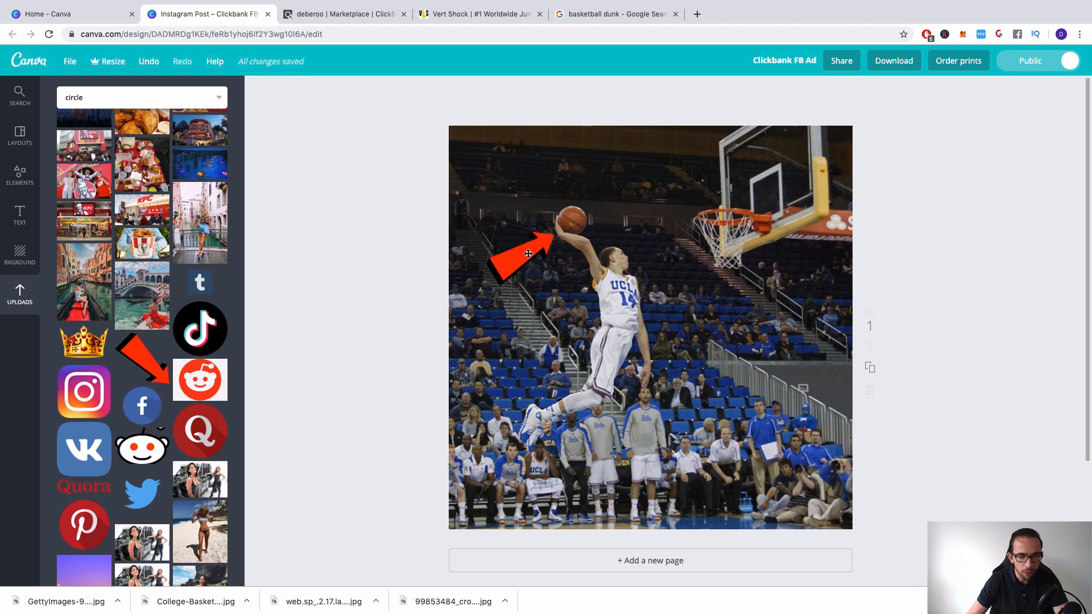
left_click(528, 254)
key("Delete")
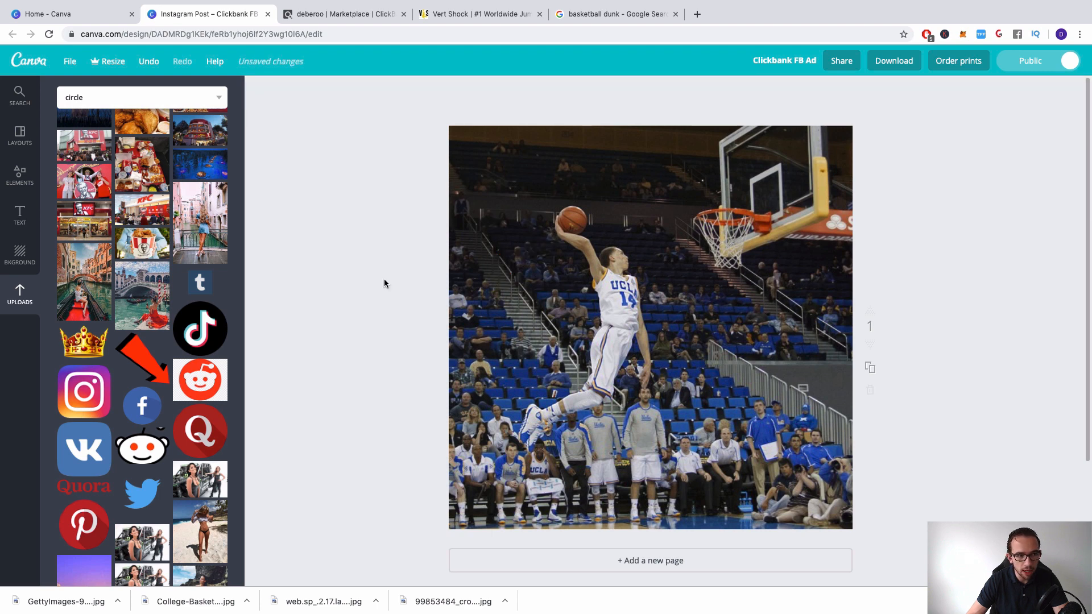
Try the white circle outline from the basic shapes over the dunk picture and delete it
left_click(34, 172)
left_click(158, 441)
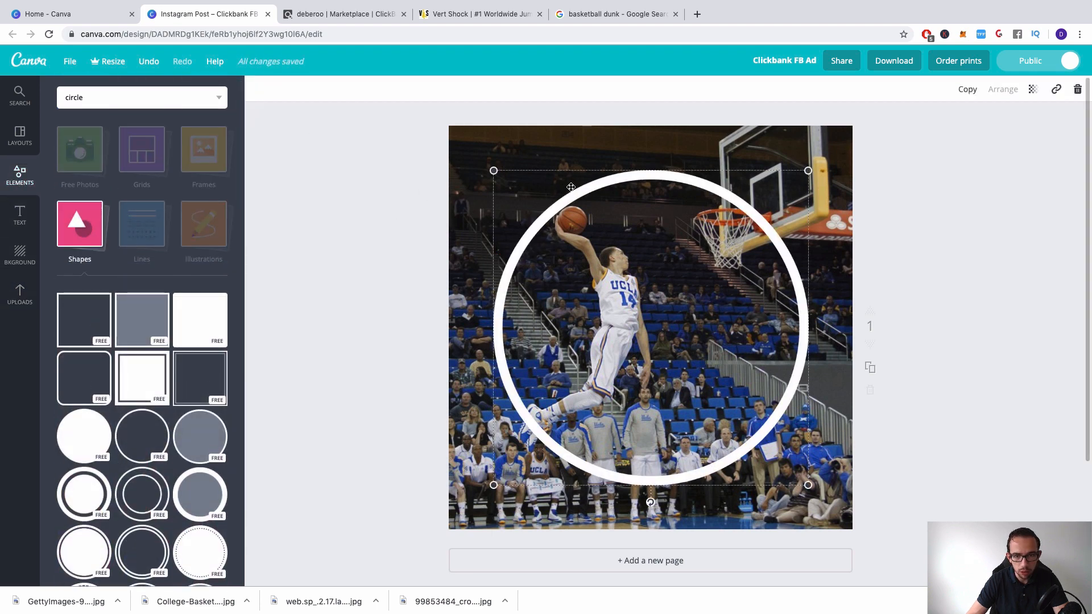
key("Delete")
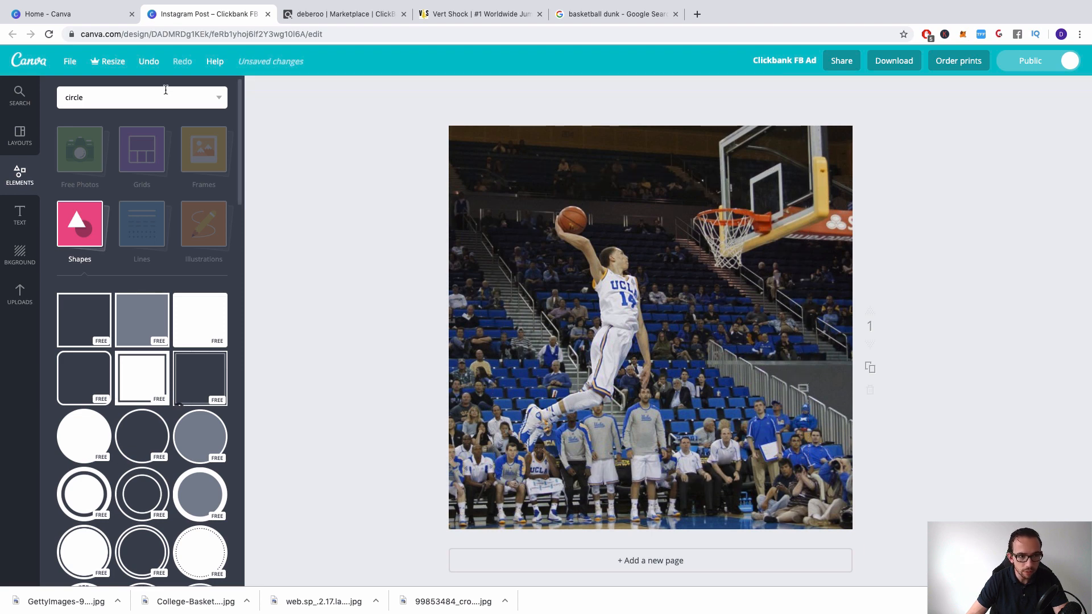
Add the white oval outline from the circle search results to the page and recolour it bright red
left_click(151, 101)
key("Return")
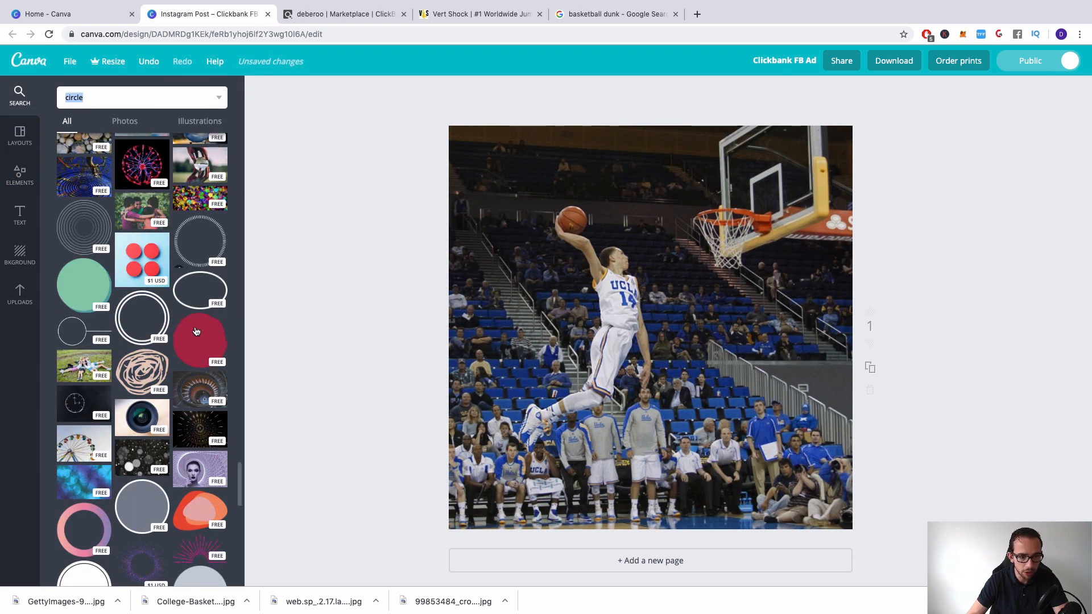
type("w")
left_click(203, 300)
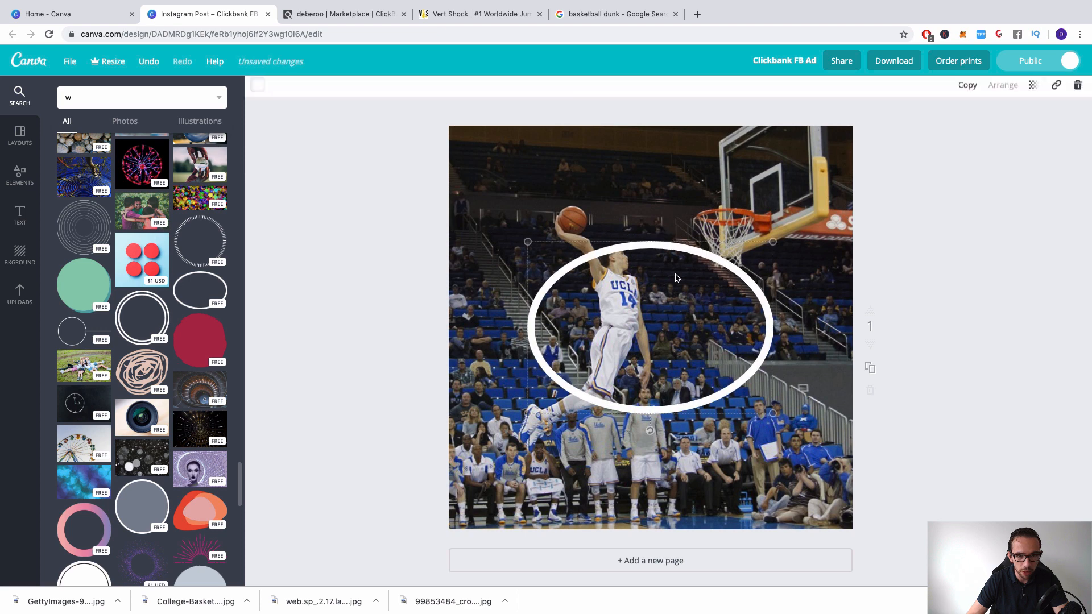
left_click(259, 90)
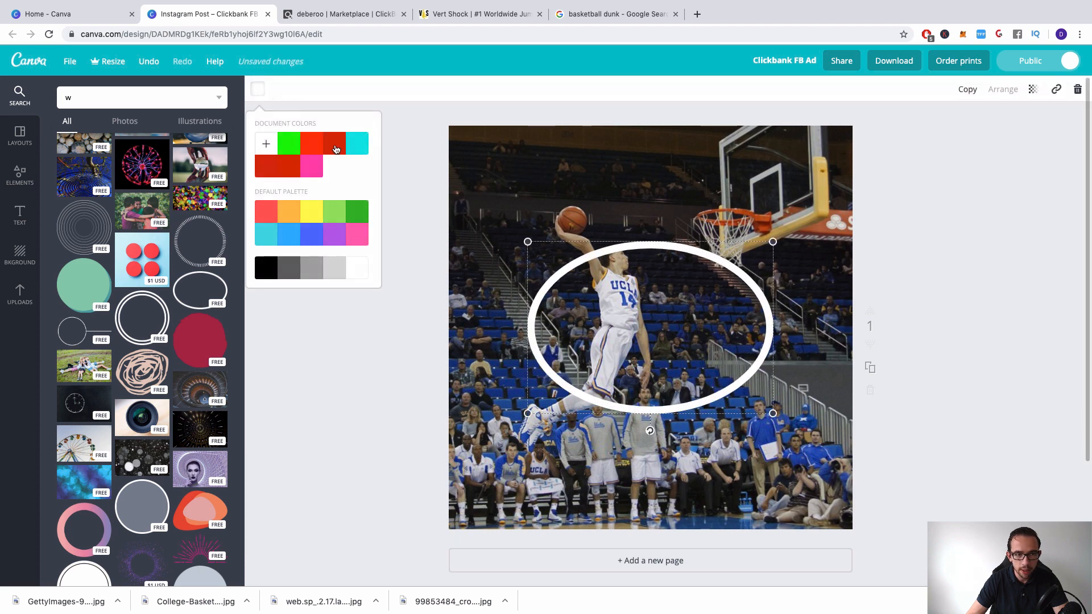
left_click(303, 148)
Shrink the red oval outline to a small size and move it over the seats left of the player
left_click_drag(769, 243, 531, 257)
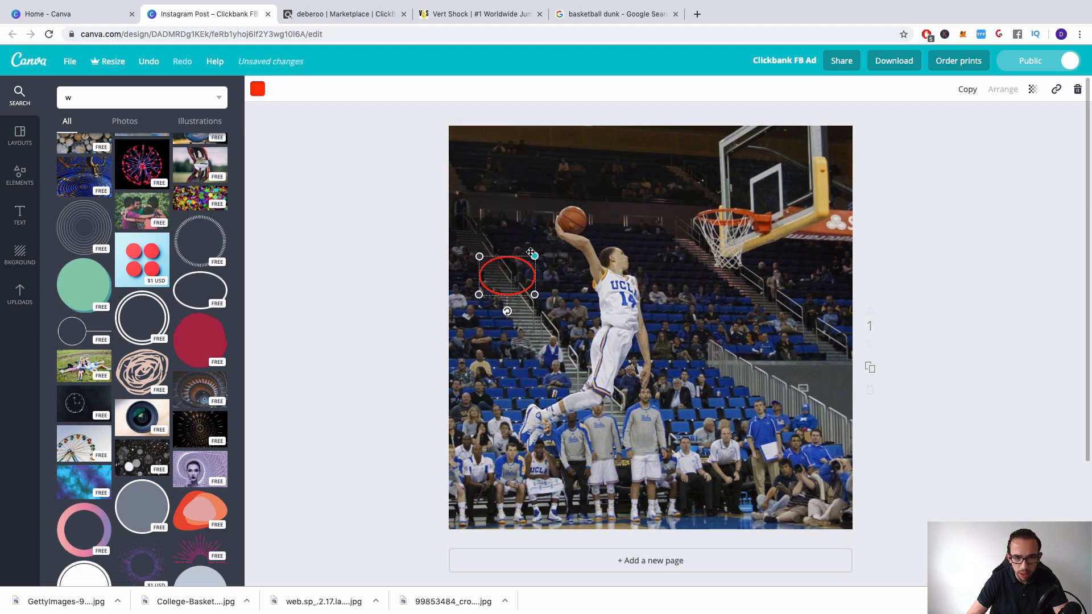
left_click_drag(482, 295, 525, 278)
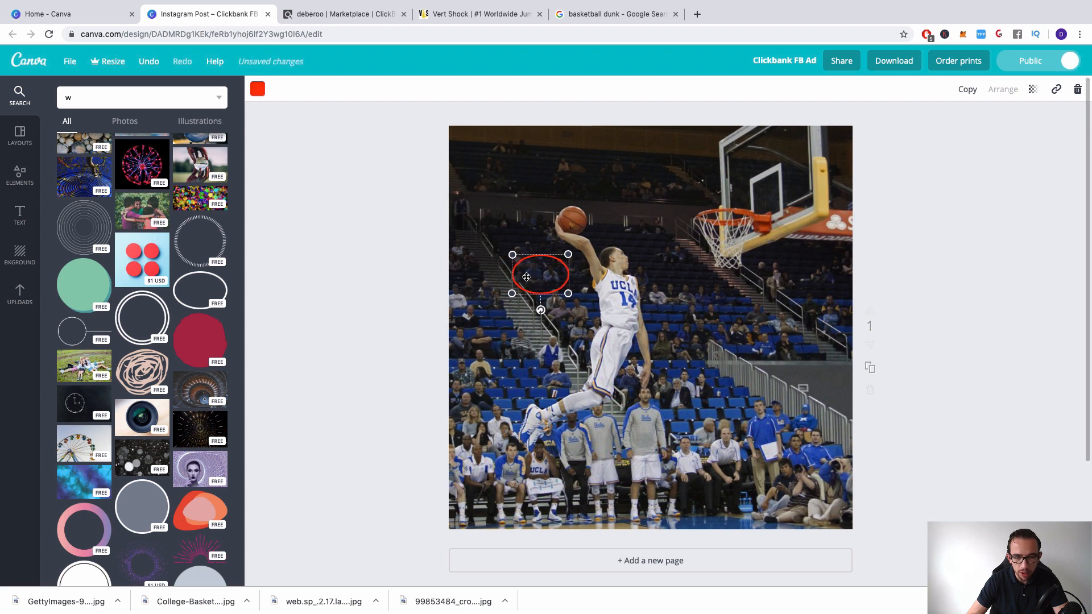
left_click(695, 233)
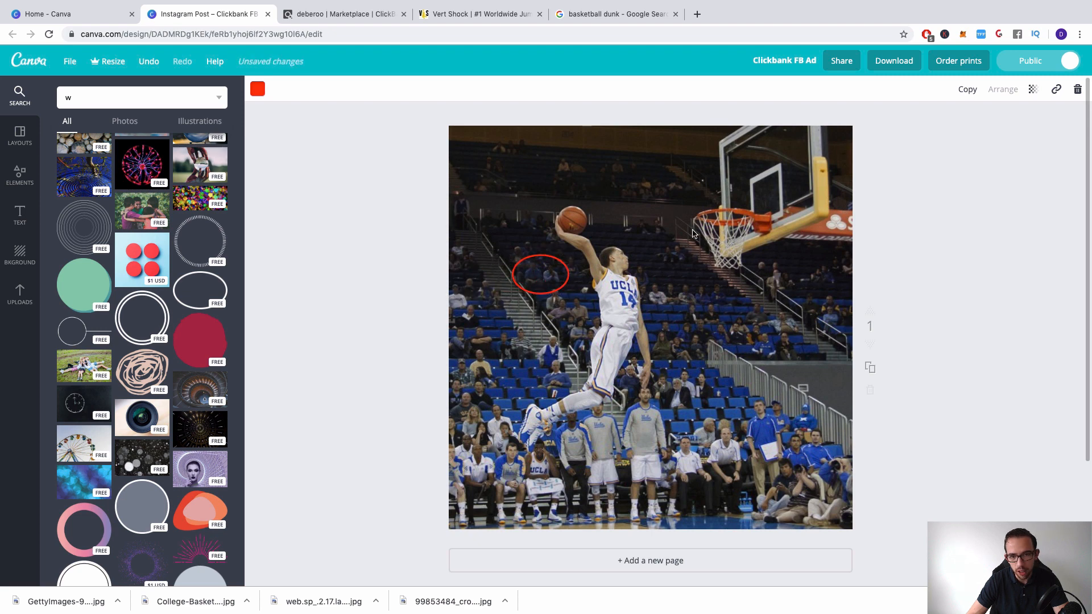
left_click(539, 282)
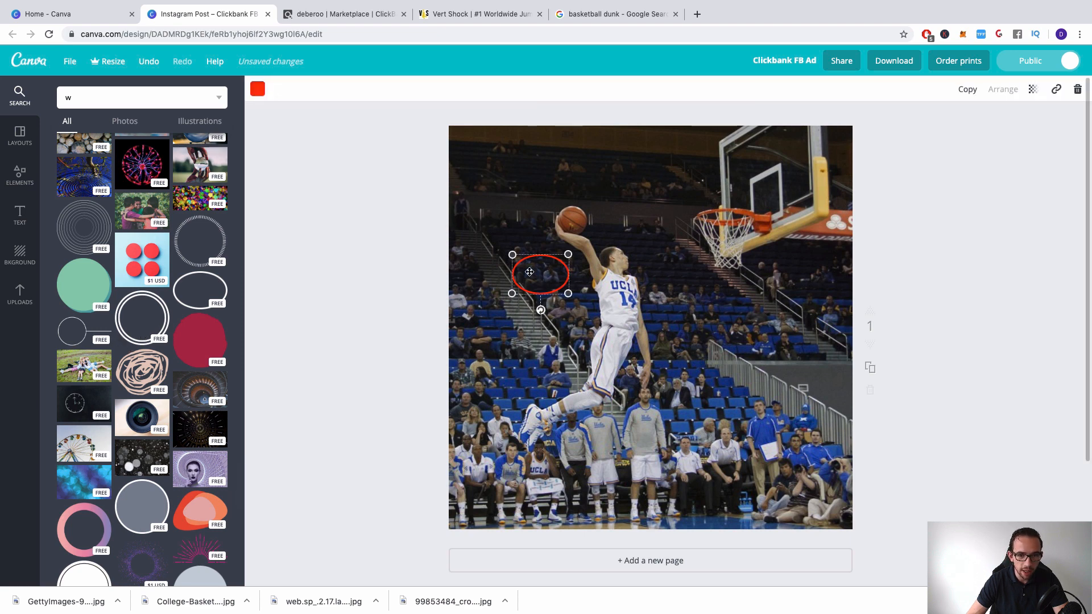
left_click_drag(532, 281, 468, 277)
Darken the dunk picture slightly by lowering its brightness
left_click(265, 90)
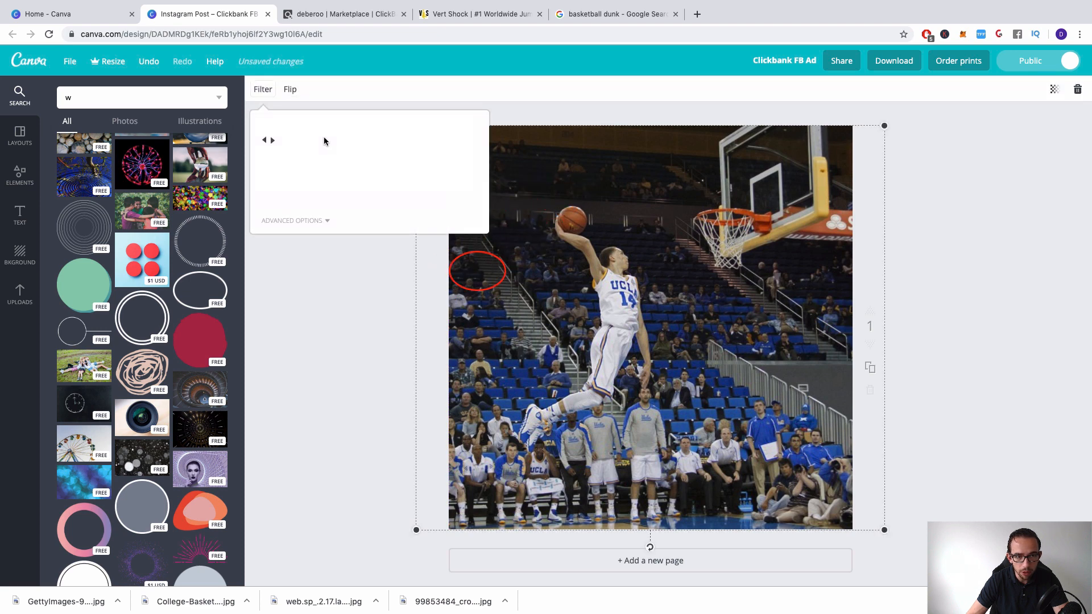
left_click_drag(381, 180, 374, 183)
left_click(715, 174)
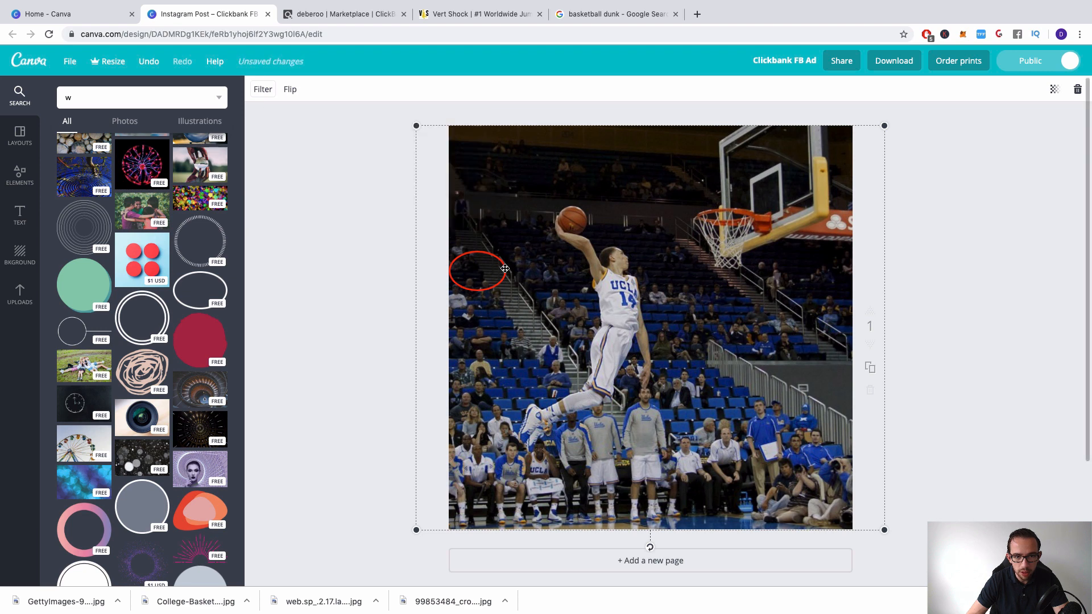
Move the small red oval back towards the player and delete it
left_click_drag(493, 267, 564, 265)
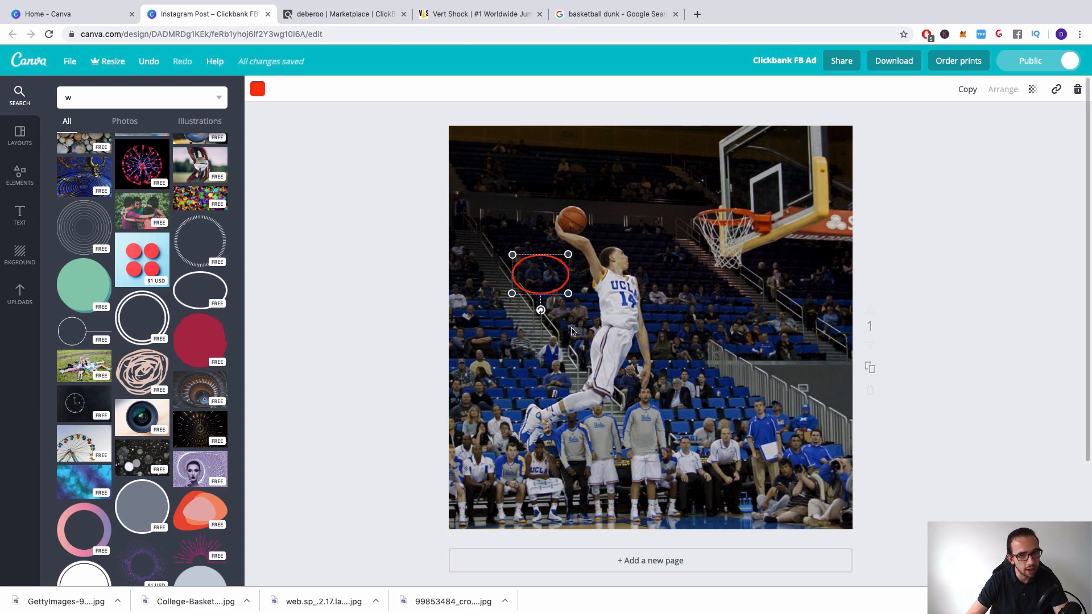
key("Delete")
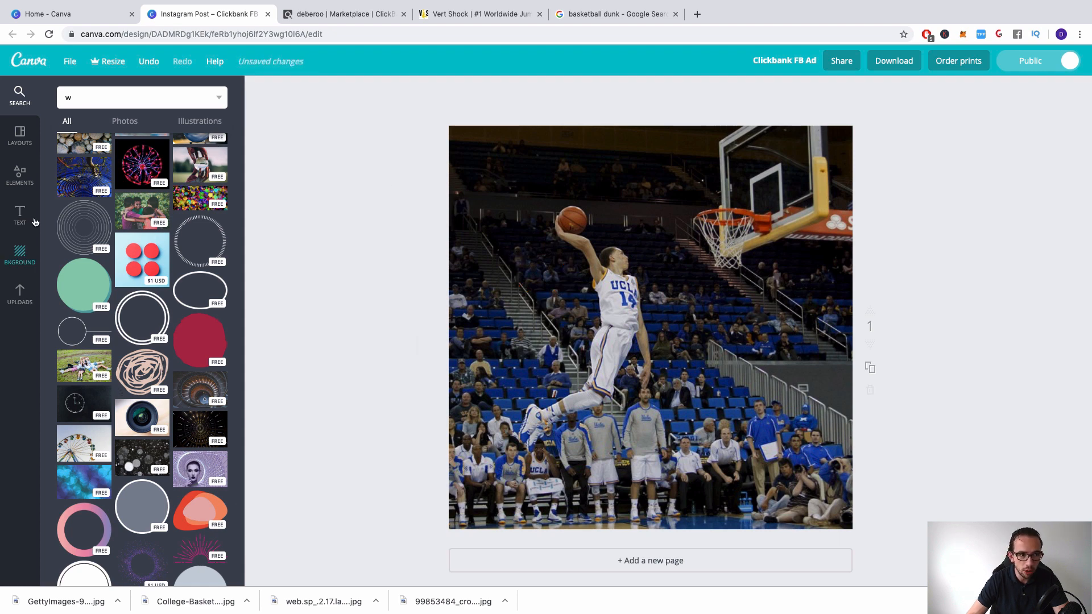
Add the white square outline from the basic shapes, enlarge it into a frame around the whole page, and recolour it dark red
left_click(24, 181)
left_click_drag(142, 377, 612, 241)
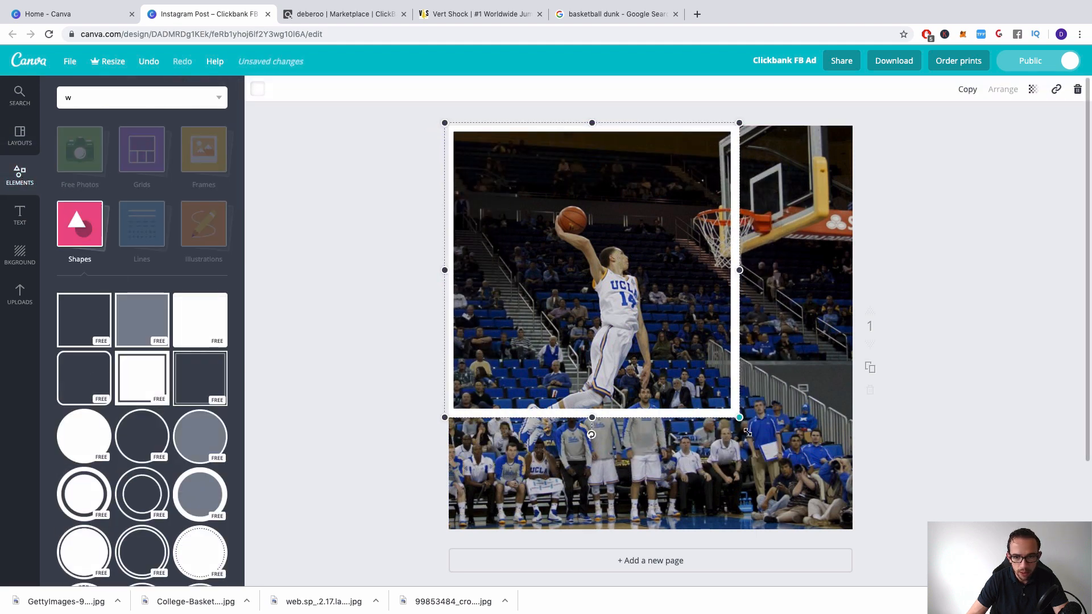
left_click_drag(747, 432, 853, 537)
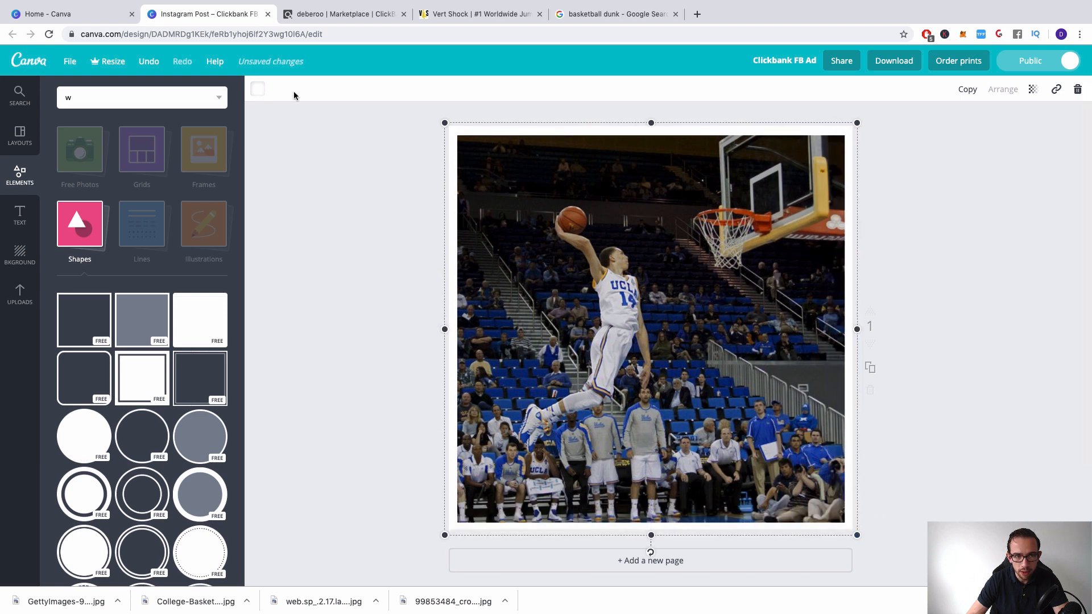
left_click(259, 91)
left_click(311, 149)
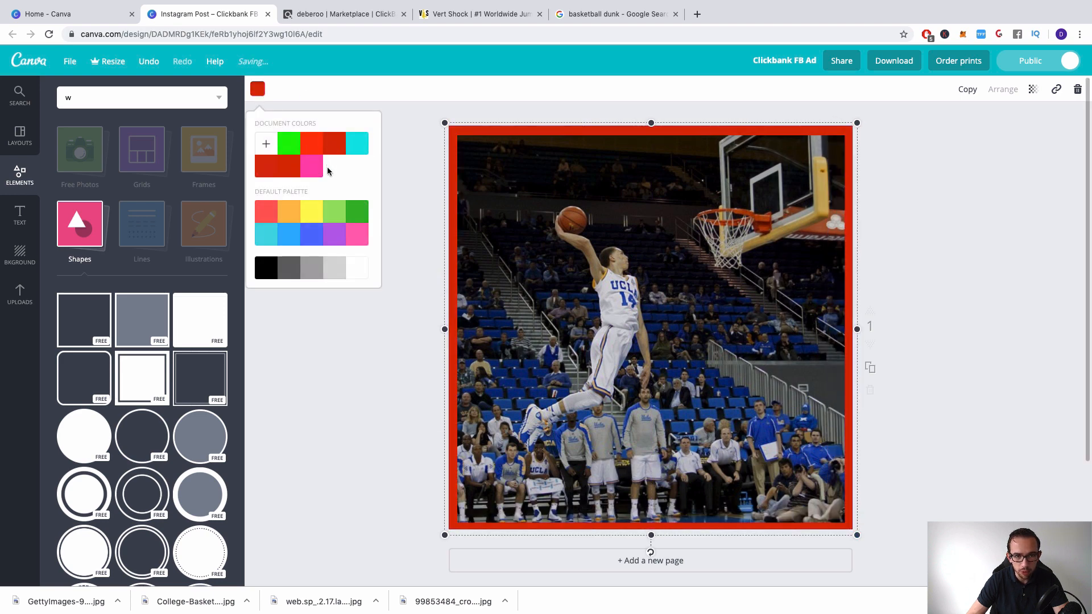
Try green, purple, pink, blue, turquoise and orange on the square frame and settle on coral red
left_click(335, 237)
left_click(333, 220)
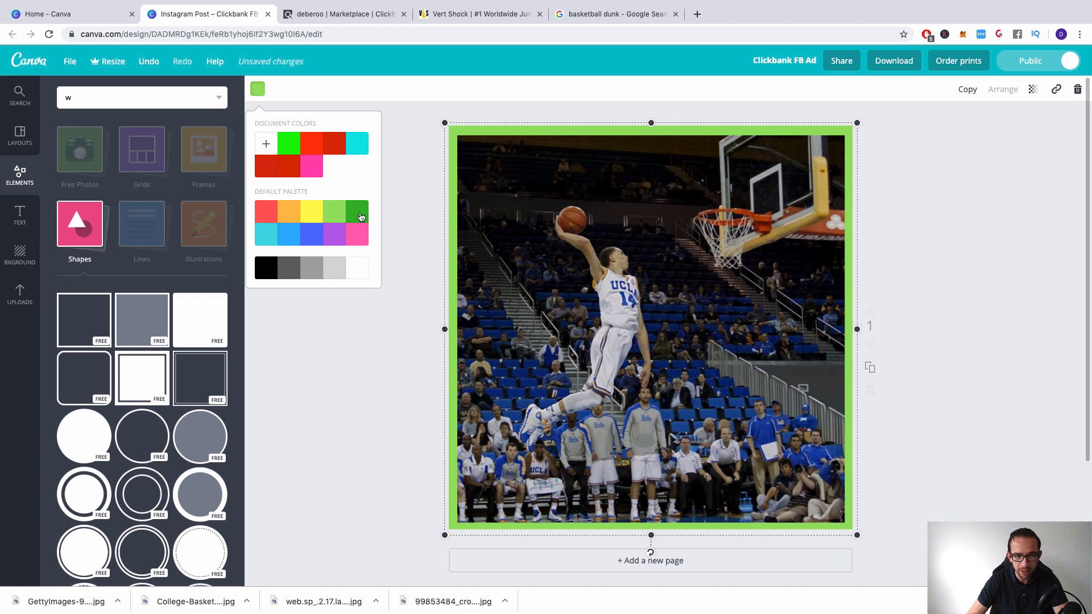
left_click(360, 239)
left_click(327, 244)
left_click(281, 241)
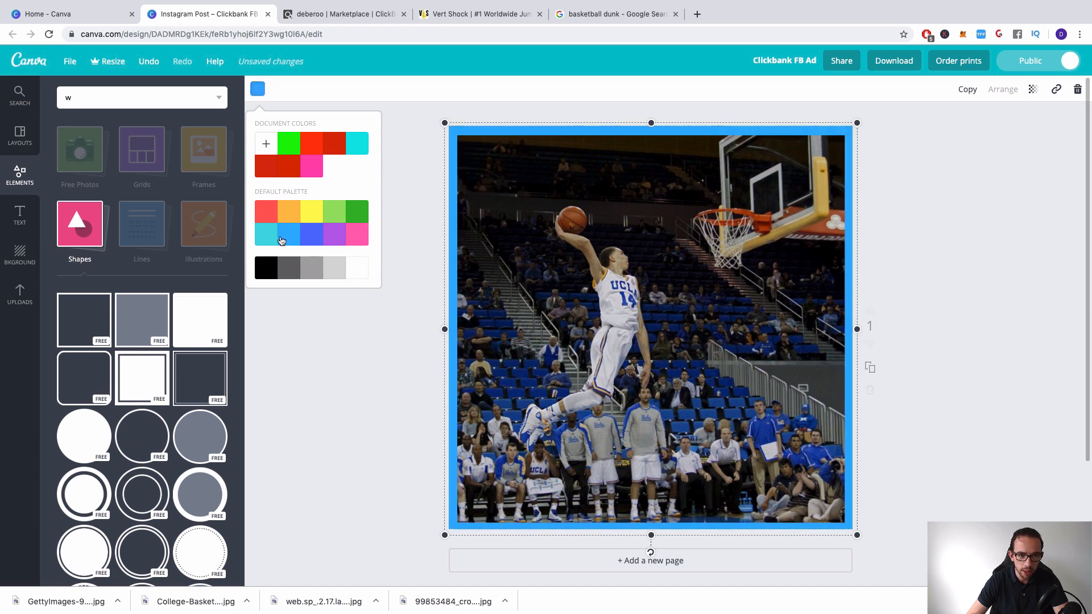
left_click(259, 237)
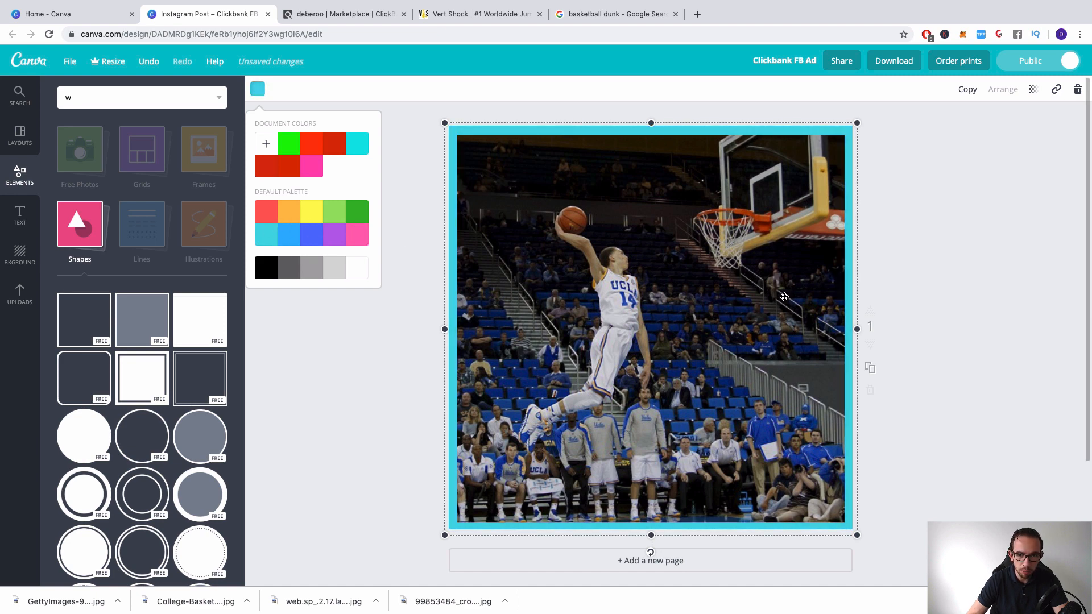
left_click(267, 214)
left_click(287, 217)
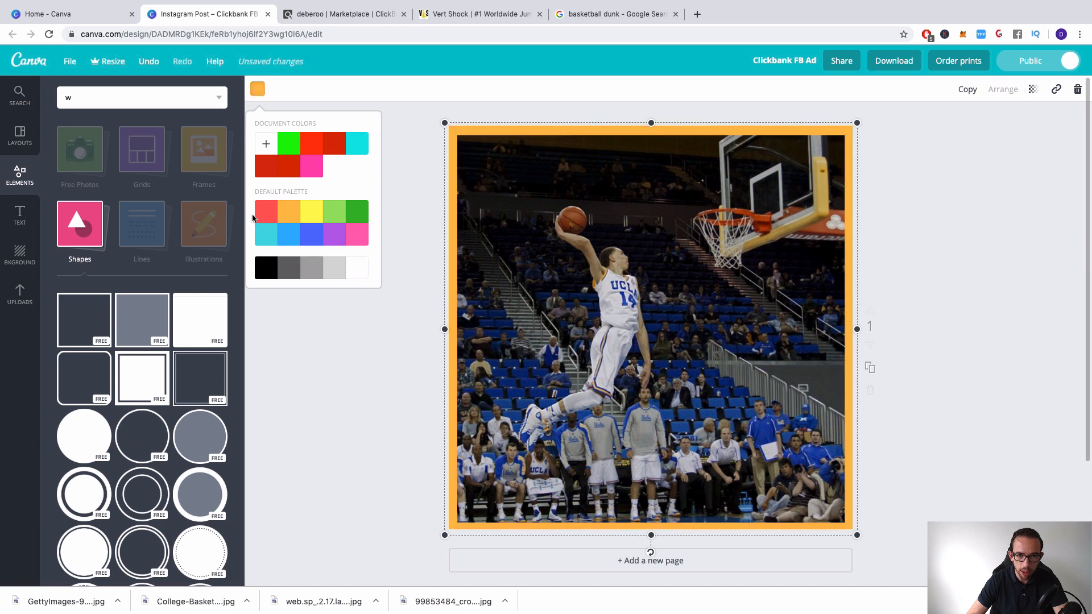
left_click(964, 91)
key("Delete")
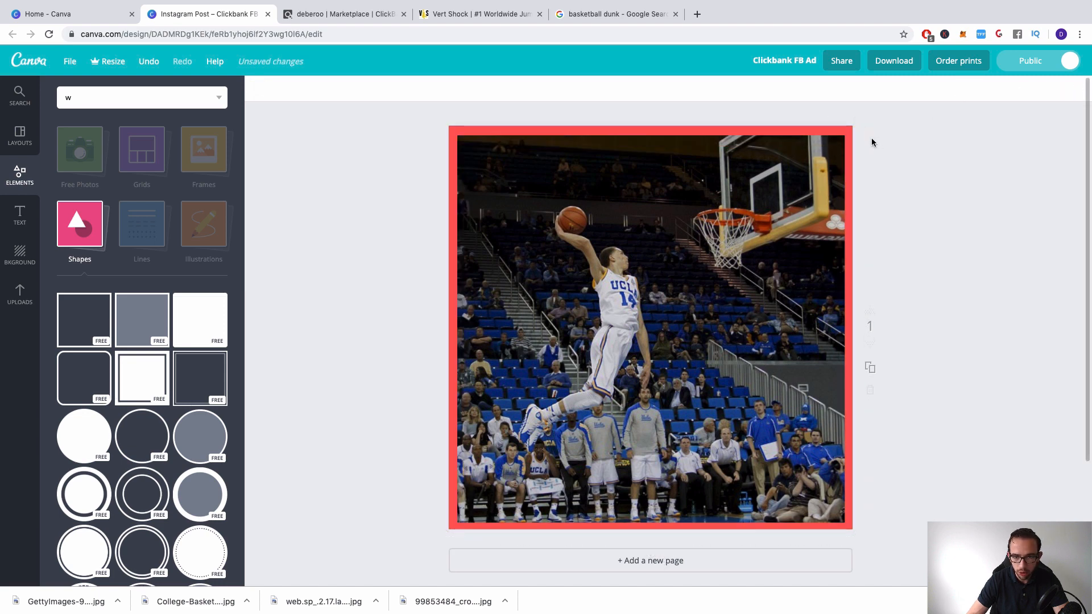
Move the frame down to expose the dunk picture and raise the picture's brightness to +18
left_click_drag(792, 129, 790, 163)
left_click(751, 142)
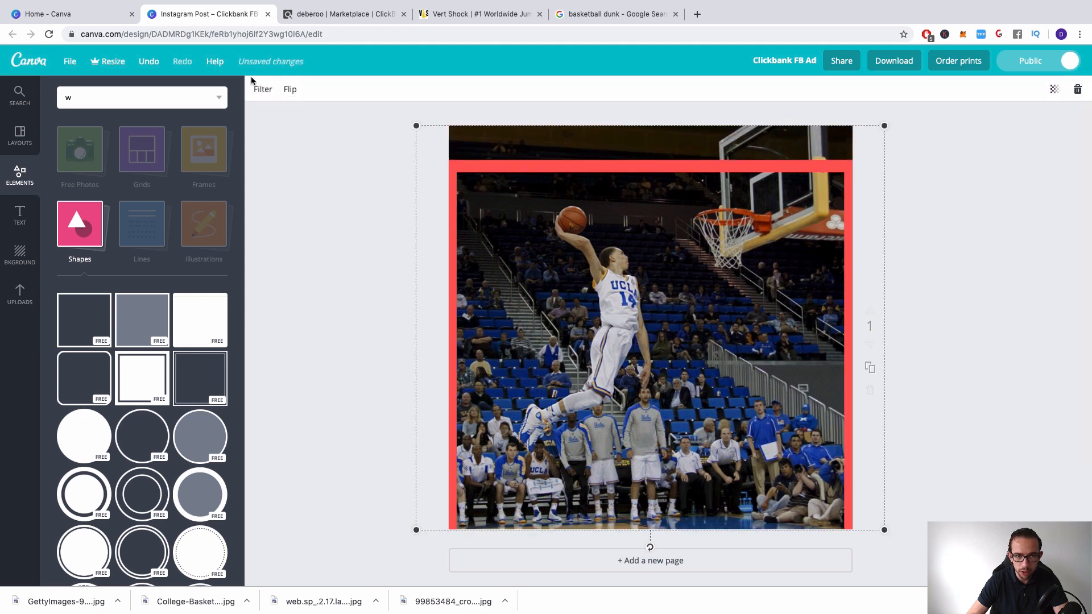
left_click(262, 89)
mouse_move(382, 180)
left_mouse_down()
mouse_move(373, 179)
mouse_move(395, 179)
left_mouse_up()
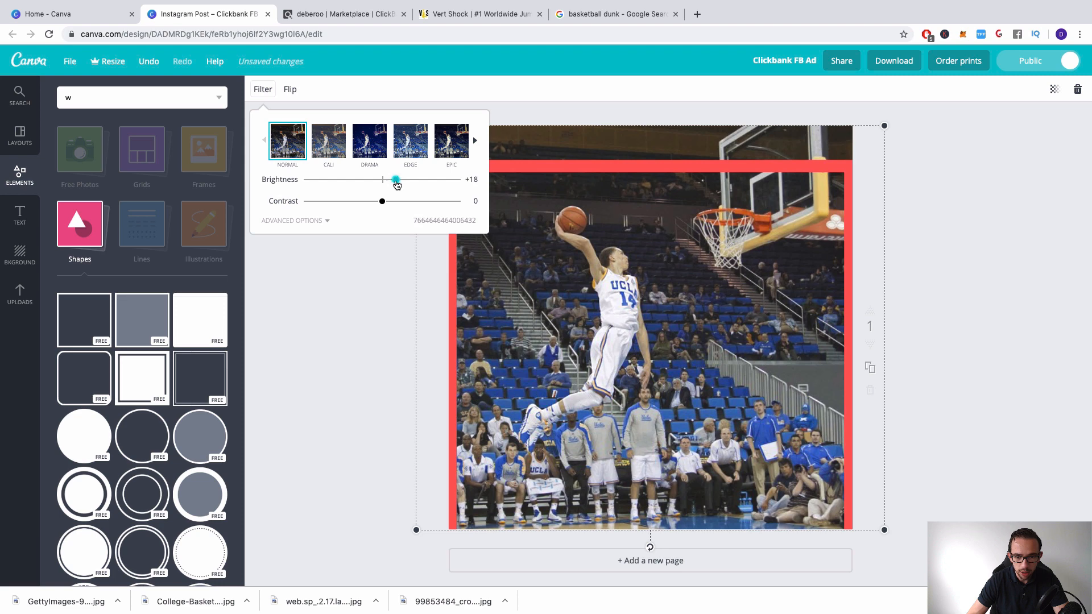
left_click(904, 187)
Move the coral red frame back up and resize its sides to align with the page edges
left_click_drag(812, 163, 812, 133)
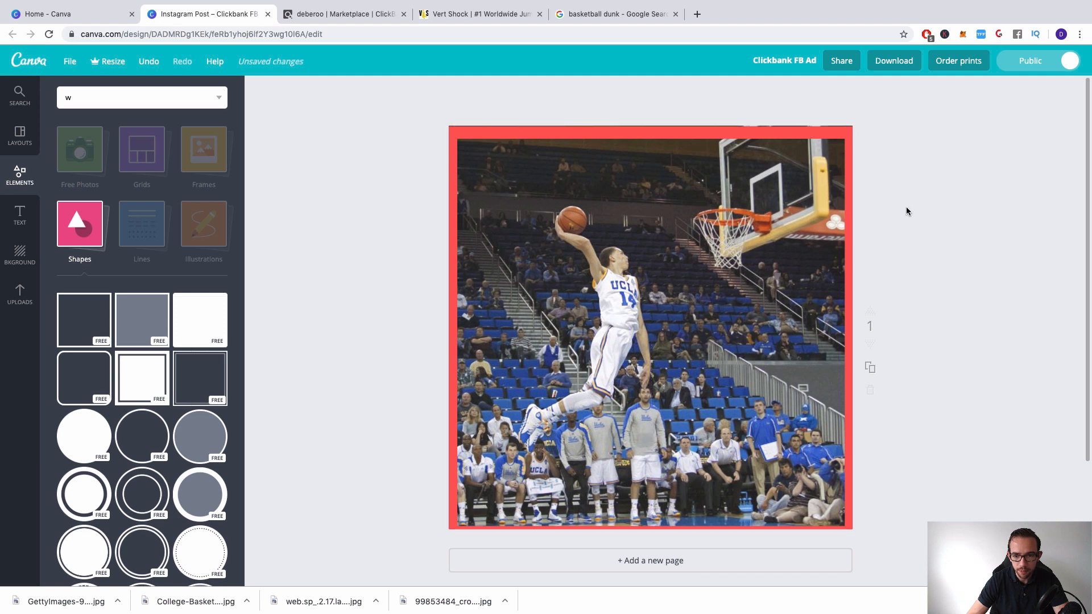
left_click(845, 509)
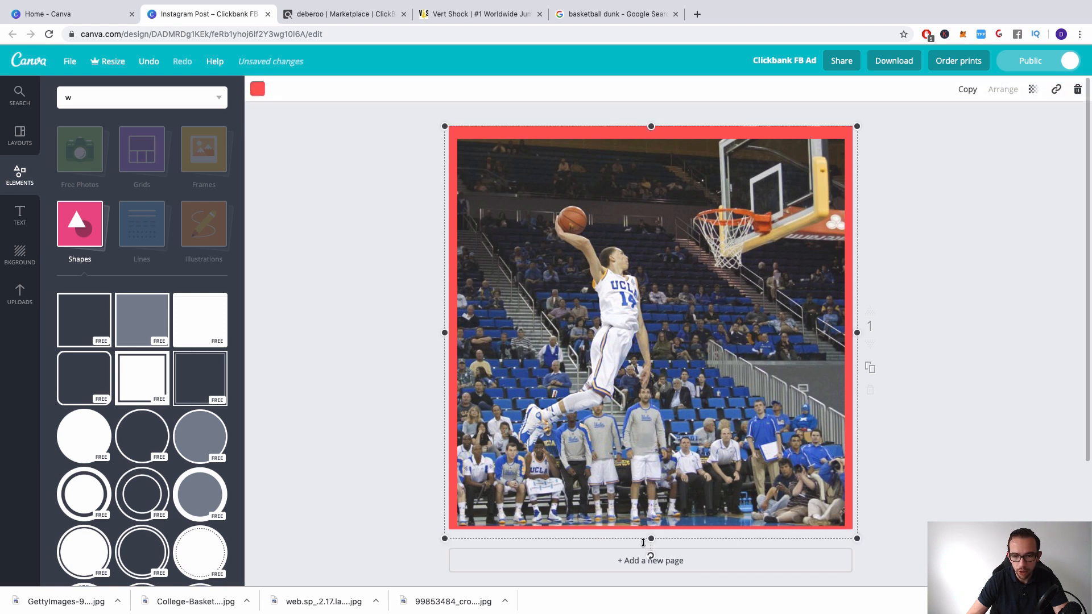
left_click_drag(653, 538, 660, 531)
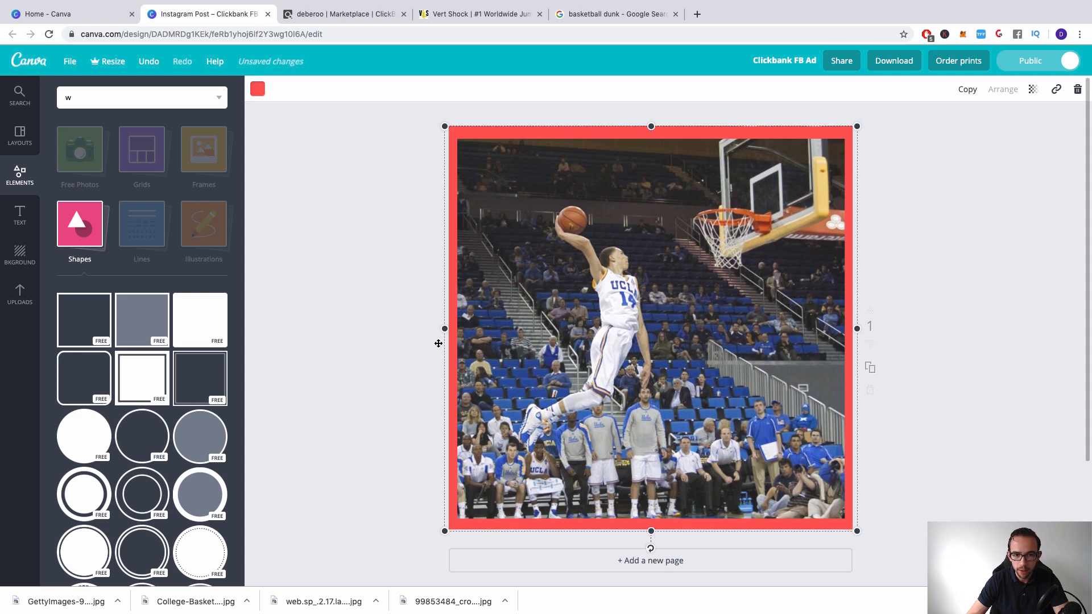
left_click_drag(445, 328, 448, 328)
left_click_drag(853, 325, 850, 325)
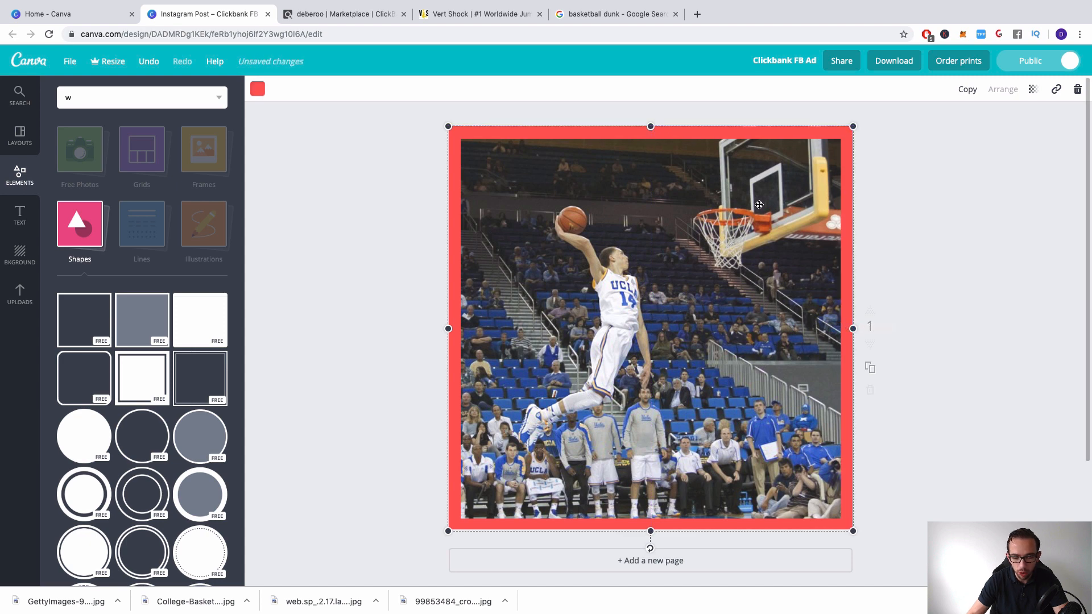
Delete the coral red frame and the dunk picture to leave the page blank
key("Delete")
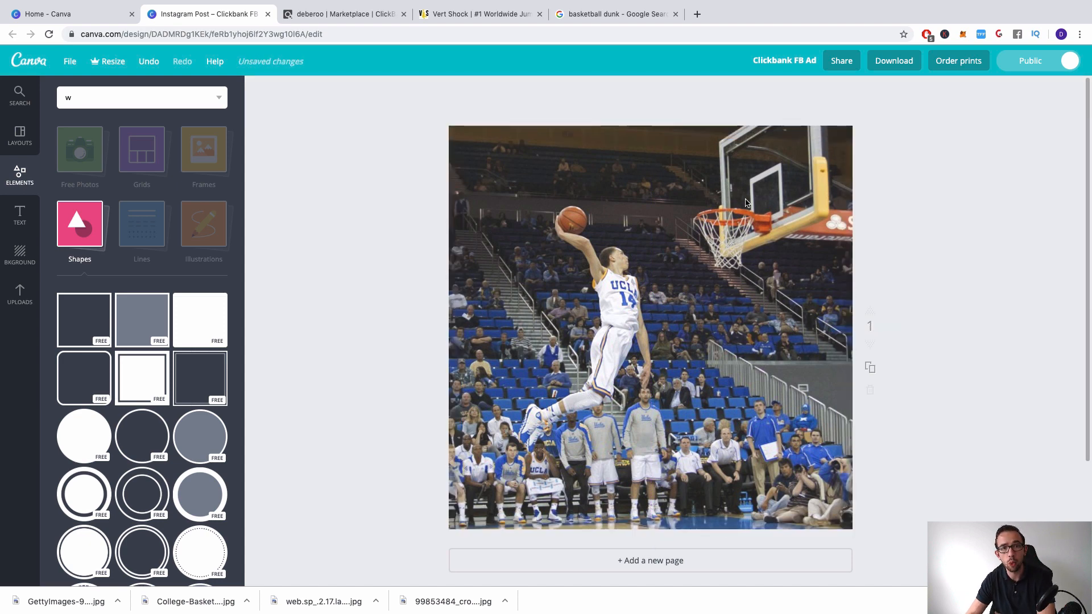
left_click(709, 201)
key("Delete")
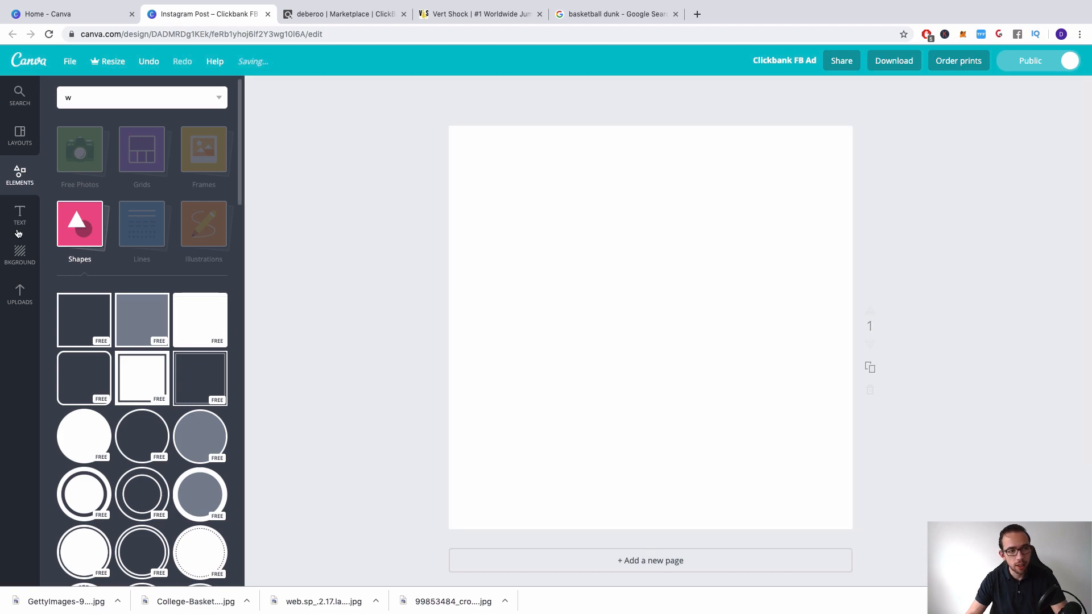
Try the Lakers dunk picture from the uploads, enlarged and repositioned over the page, and delete it
left_click(20, 285)
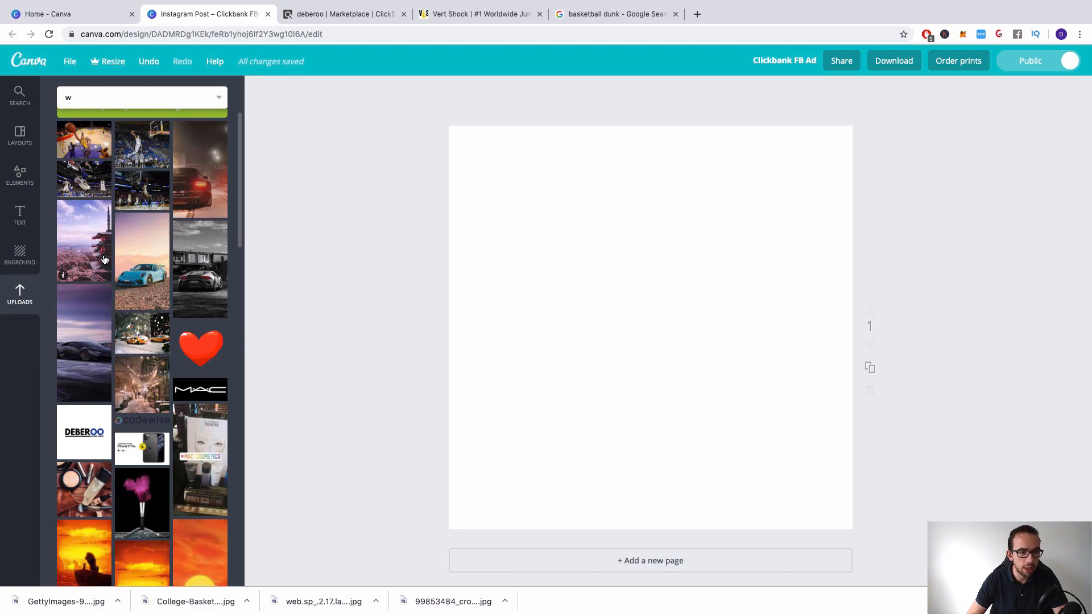
left_click(101, 268)
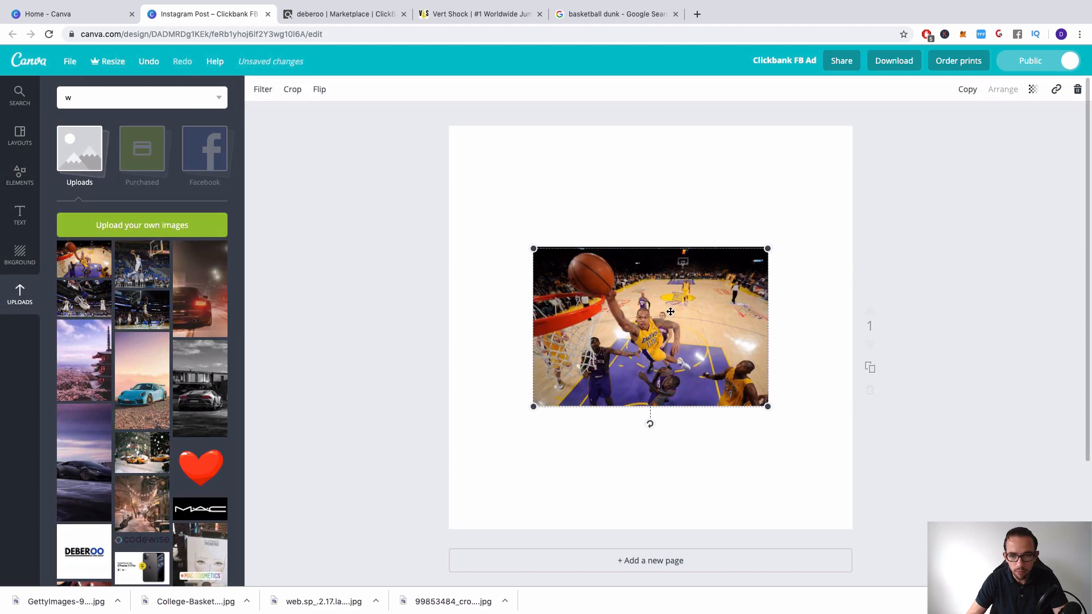
left_click_drag(671, 311, 557, 183)
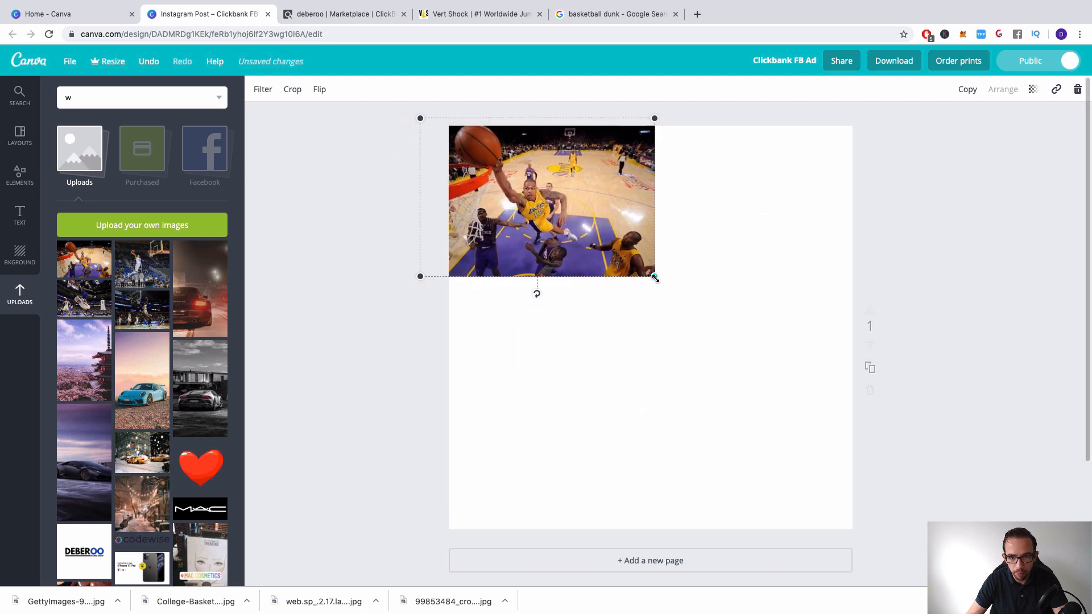
left_click_drag(656, 278, 1056, 549)
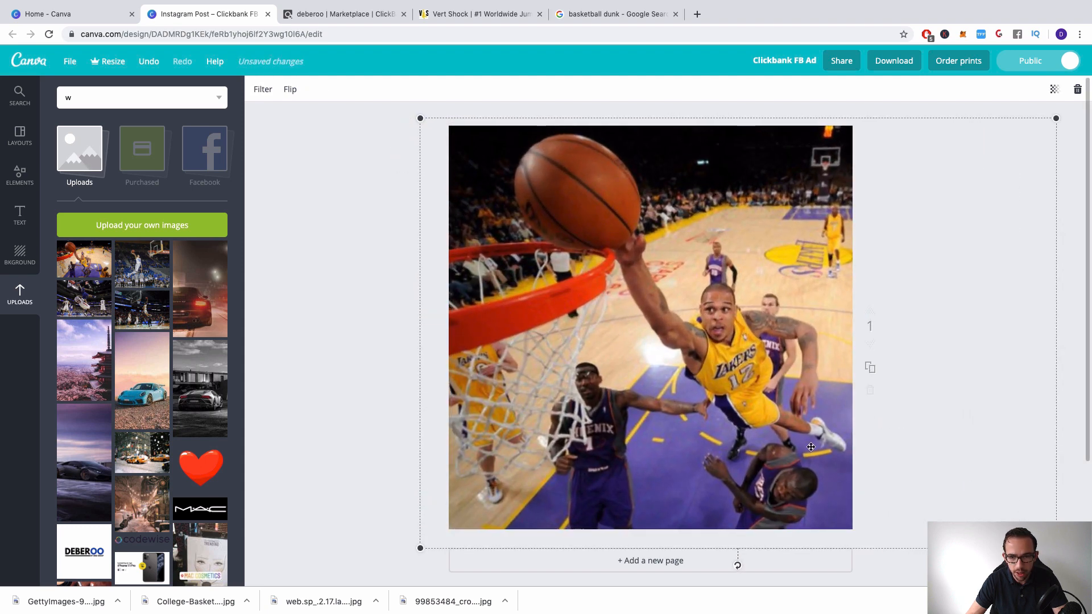
left_click_drag(811, 447, 736, 431)
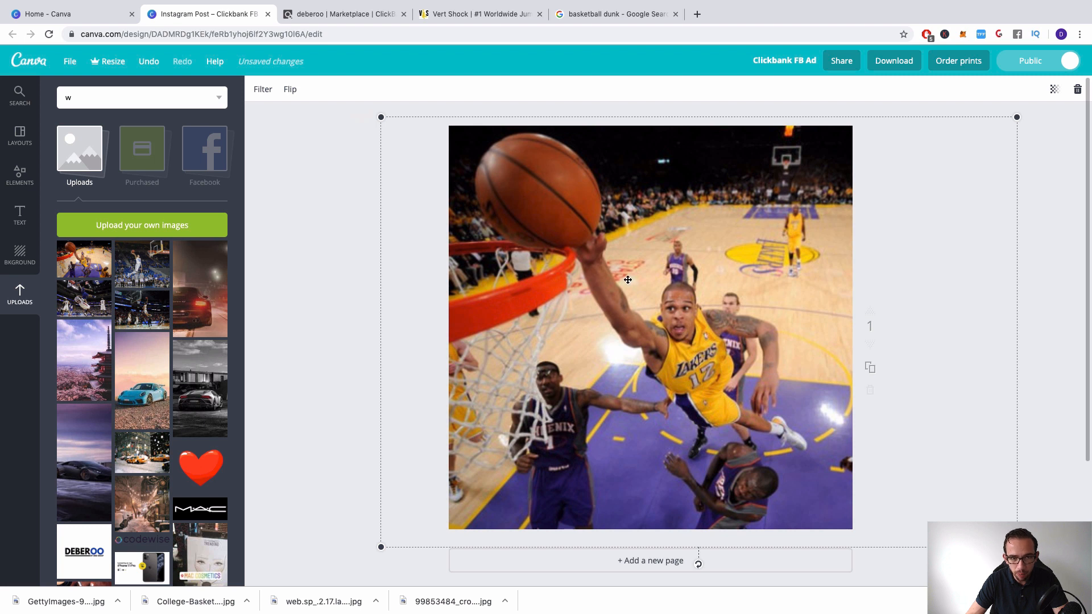
left_click_drag(386, 126, 407, 138)
left_click_drag(652, 252, 635, 243)
key("Delete")
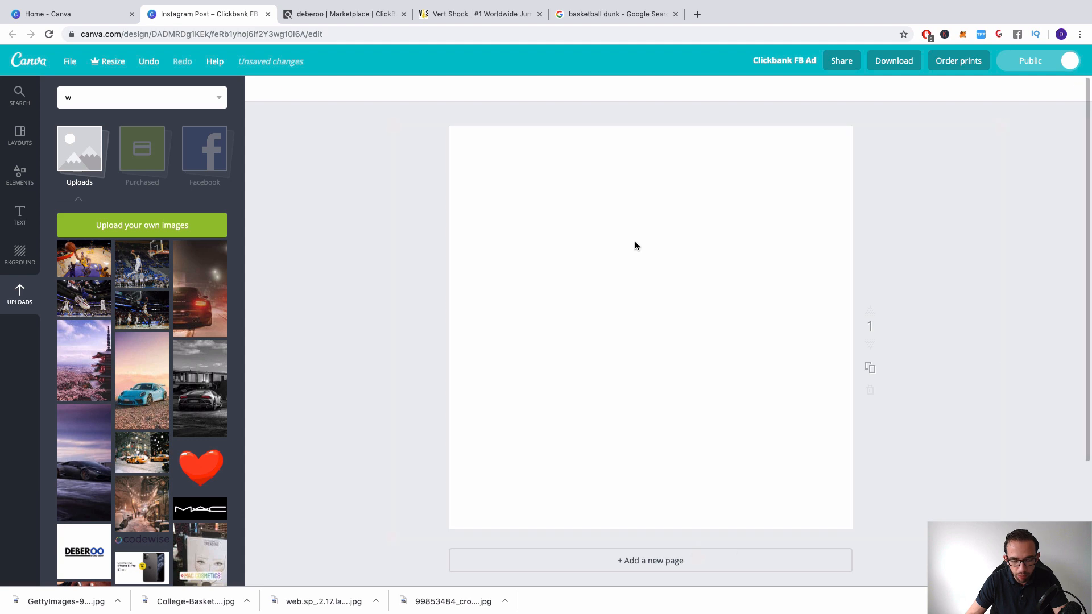
Add the uploaded dunk picture with the blue-shirted player, enlarge it to cover the page, and position the hoop and both main players in view
left_click(107, 308)
left_click_drag(831, 435, 982, 538)
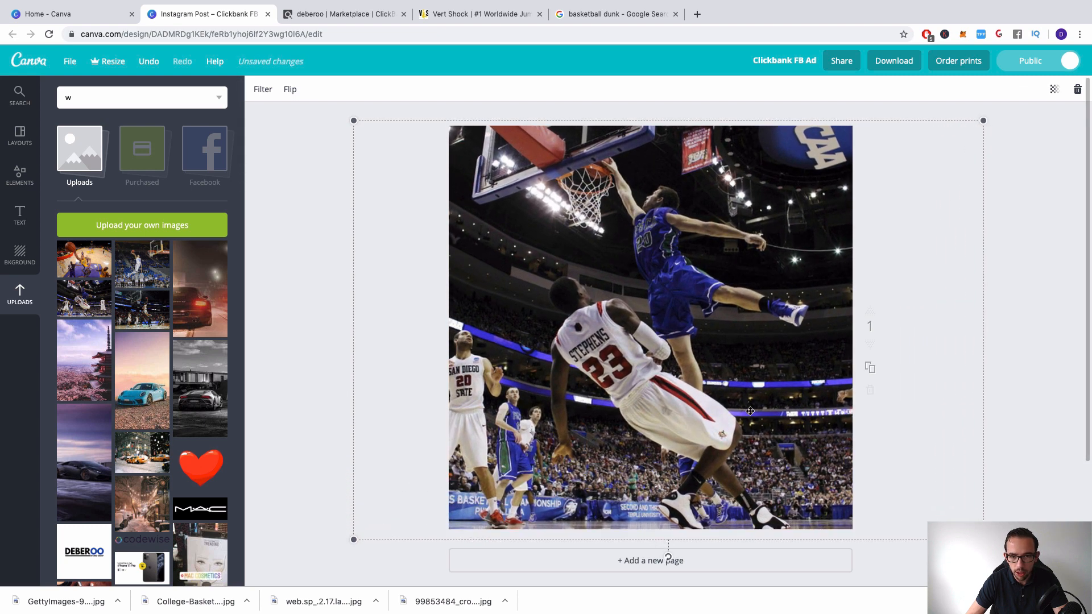
left_click_drag(749, 412, 660, 409)
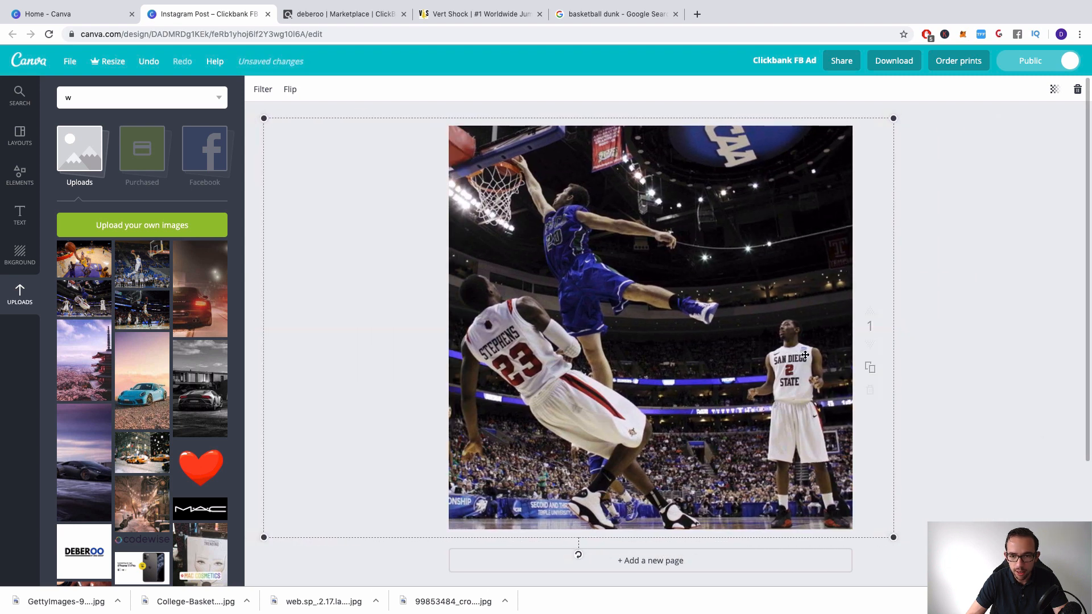
left_click_drag(548, 202, 678, 236)
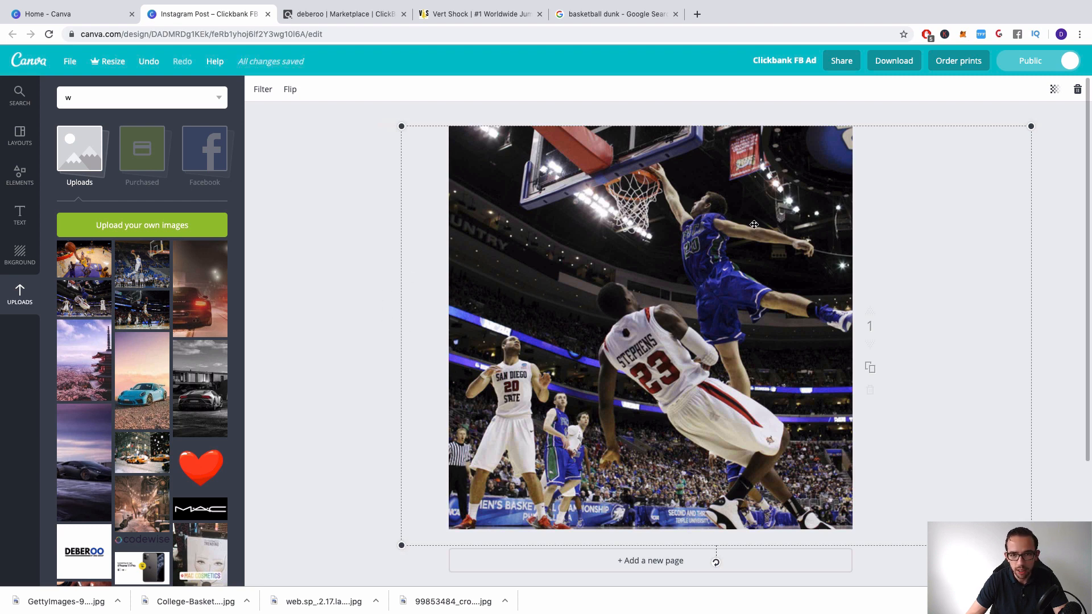
left_click(352, 290)
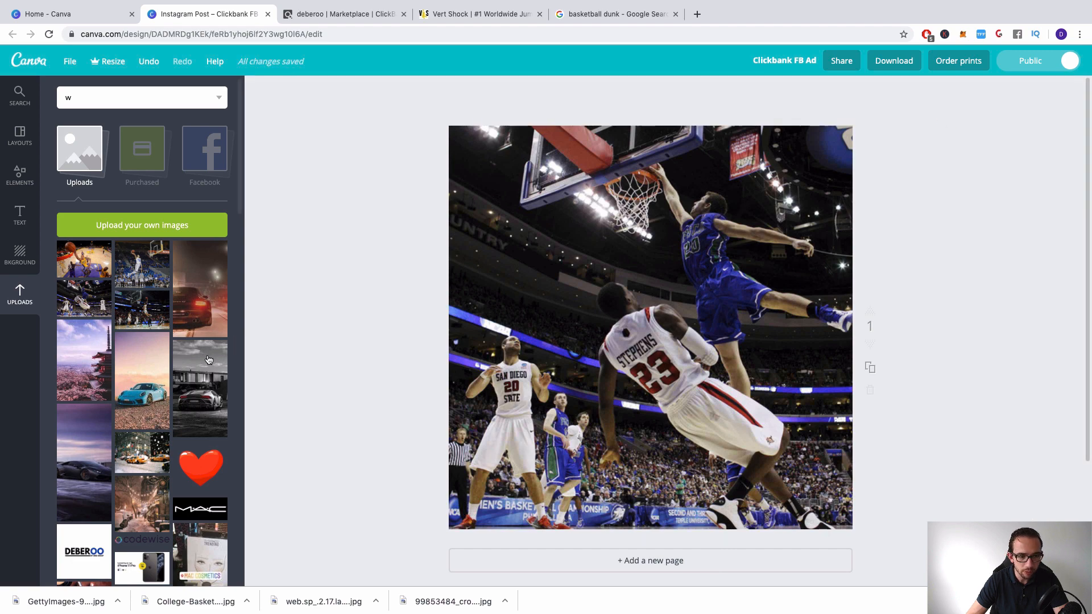
Add the red arrow from the uploads, shrink it, and place it over the lower part of the dunk picture
scroll(152, 401, "down", 5)
scroll(153, 401, "down", 5)
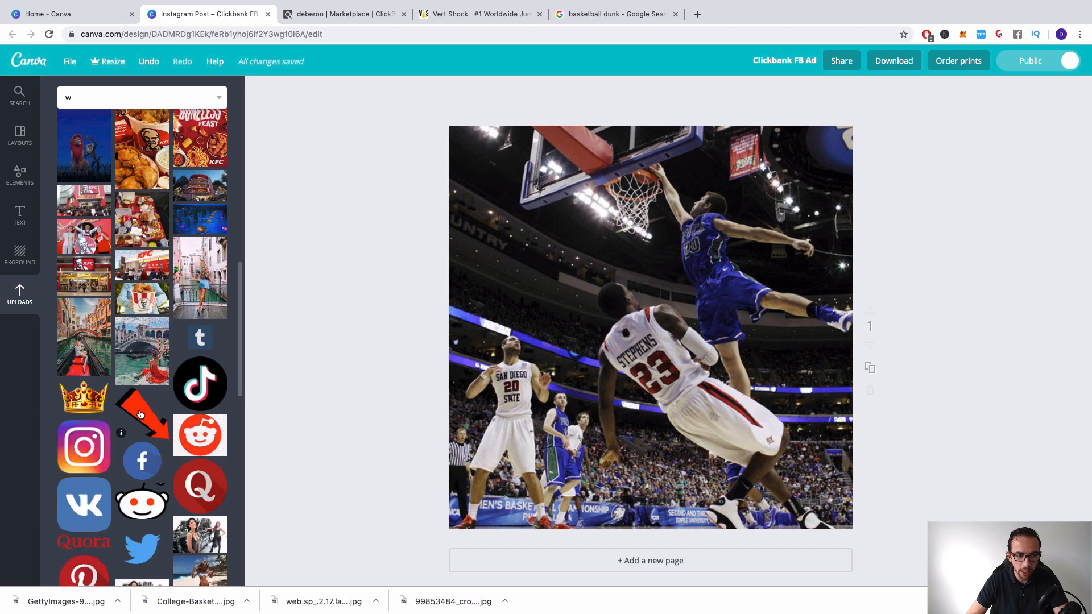
left_click(653, 347)
left_click_drag(799, 188, 585, 388)
left_click_drag(518, 341, 510, 346)
left_click_drag(524, 434, 683, 449)
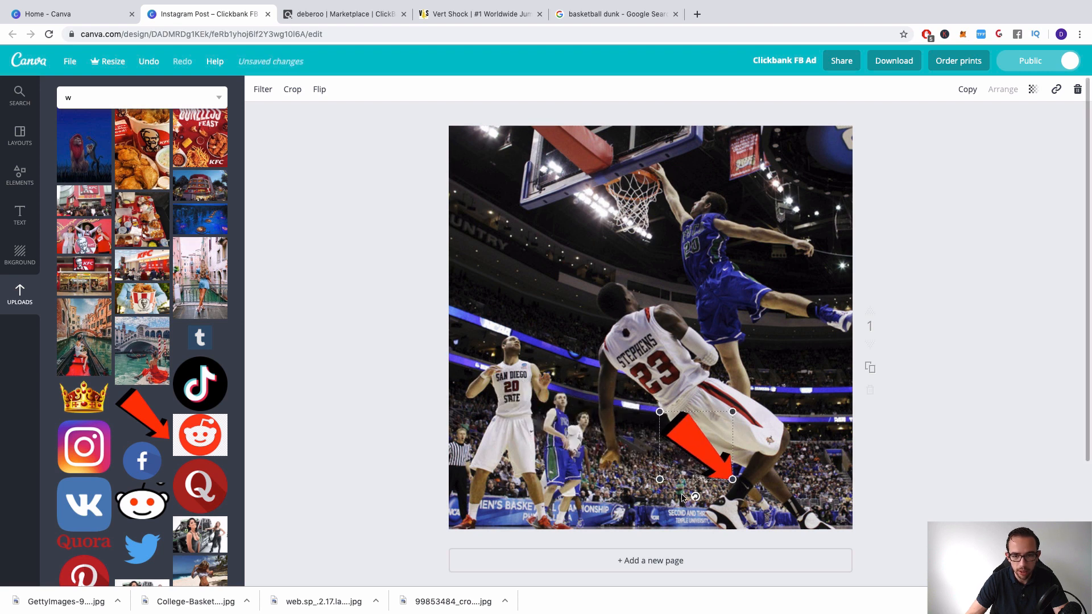
Rotate the red arrow and try it pointing at the dunker and at the players in the background
left_click_drag(695, 499, 751, 445)
left_click_drag(686, 424, 621, 210)
key("super+z")
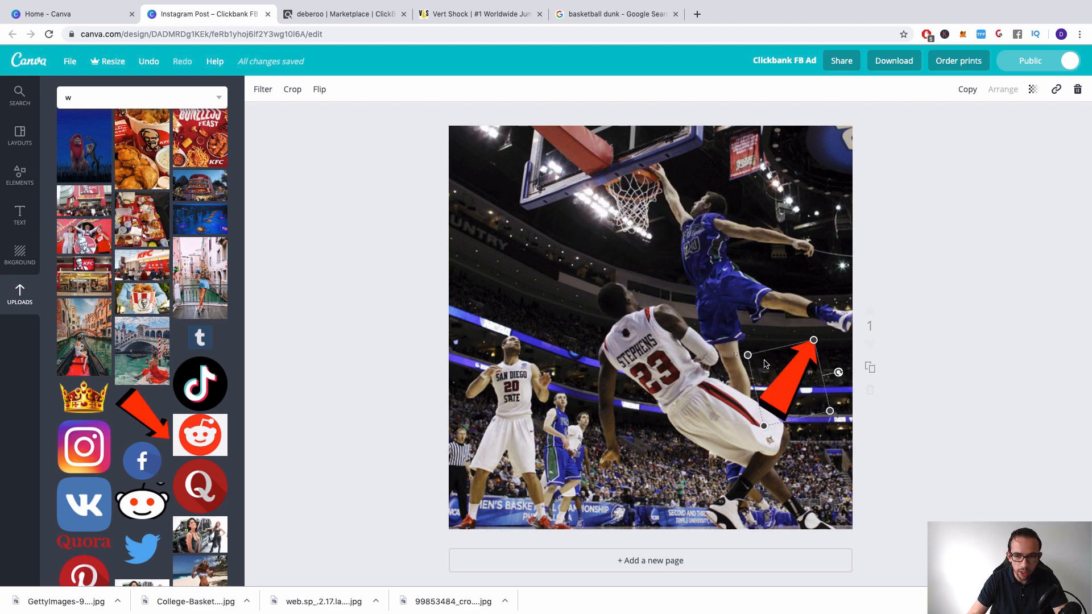
left_click_drag(765, 351, 576, 371)
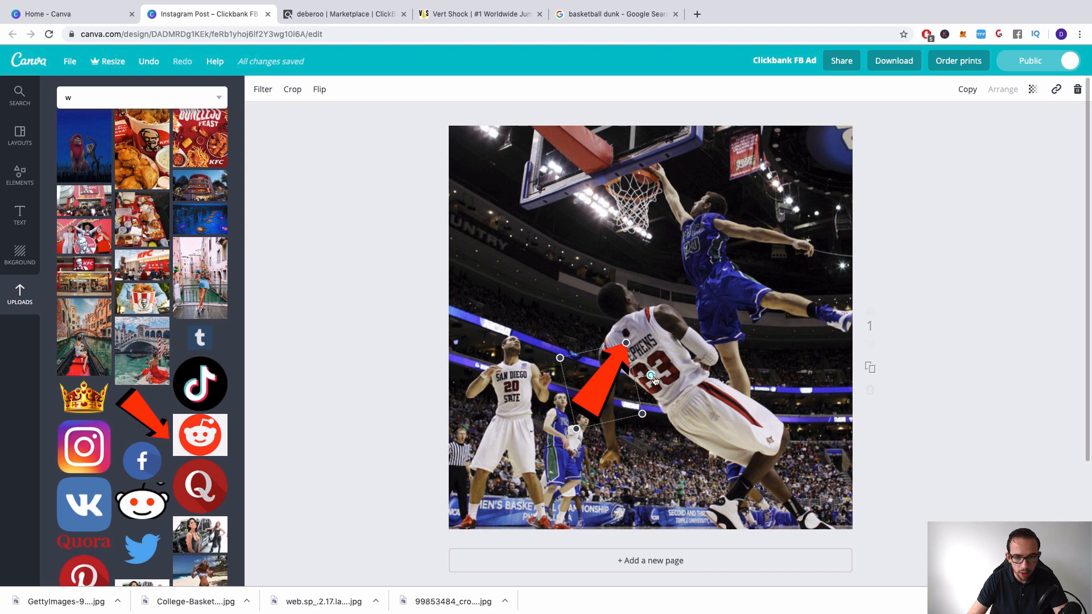
left_click_drag(654, 379, 553, 317)
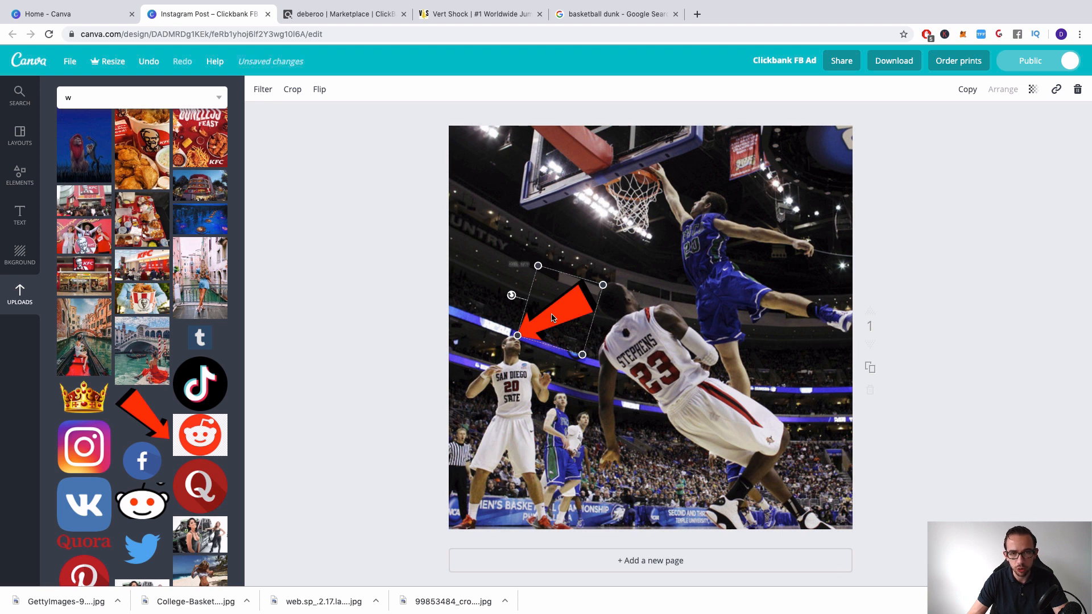
left_click_drag(554, 318, 562, 315)
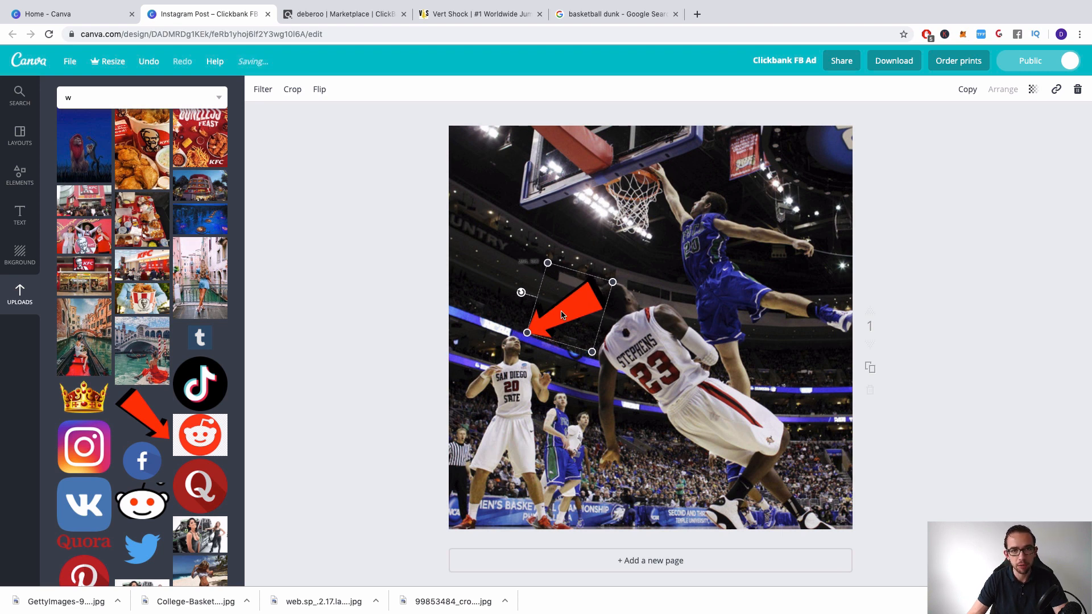
left_click_drag(561, 315, 606, 378)
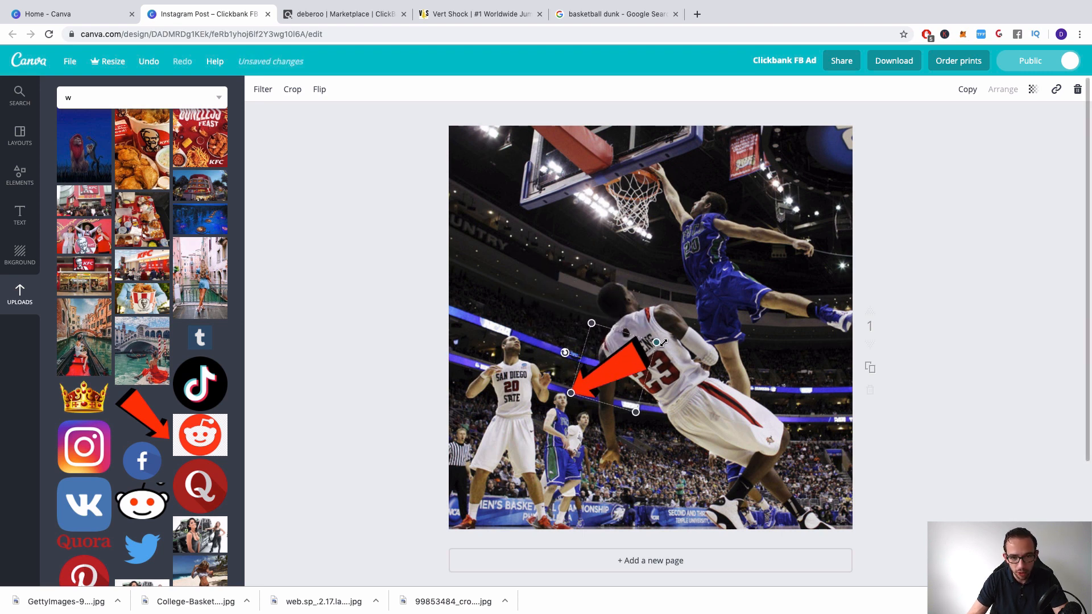
Enlarge the red arrow over the white-shirted background player, and delete it from the page
left_click_drag(655, 341, 639, 377)
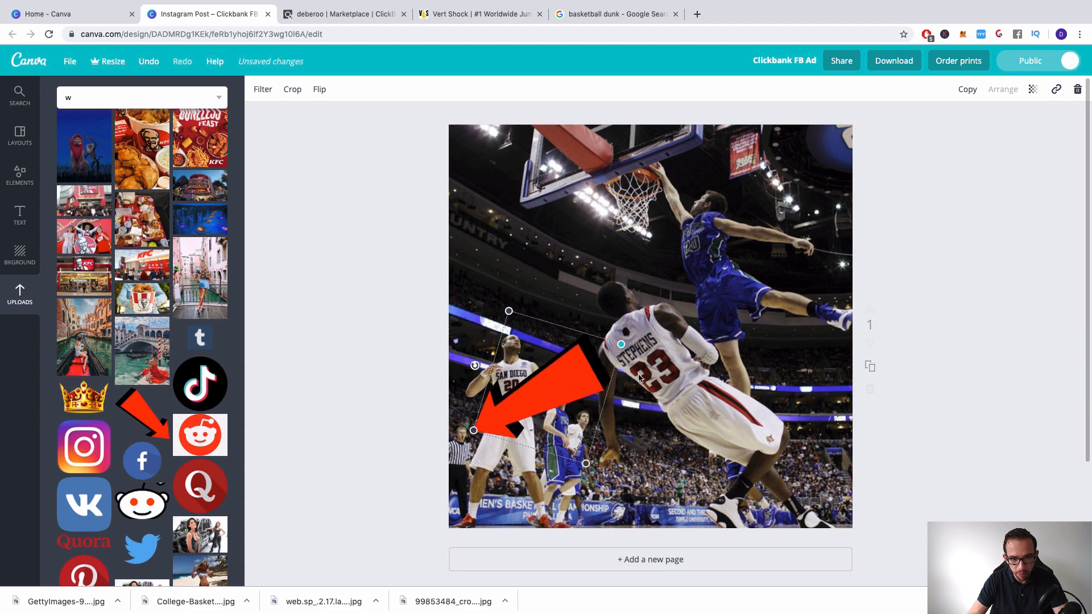
left_click(443, 445)
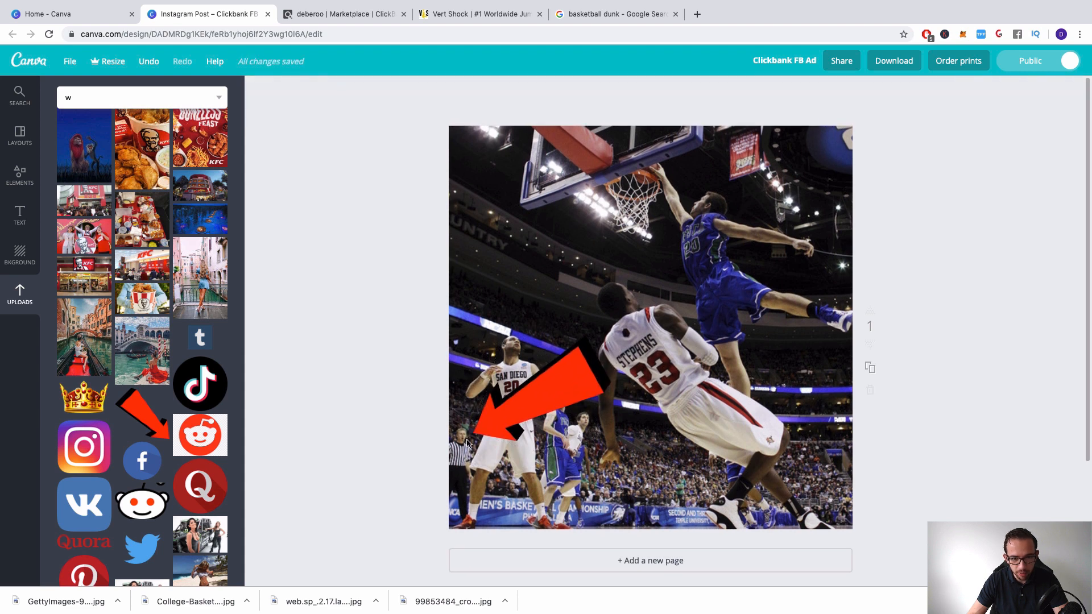
left_click(512, 416)
key("Delete")
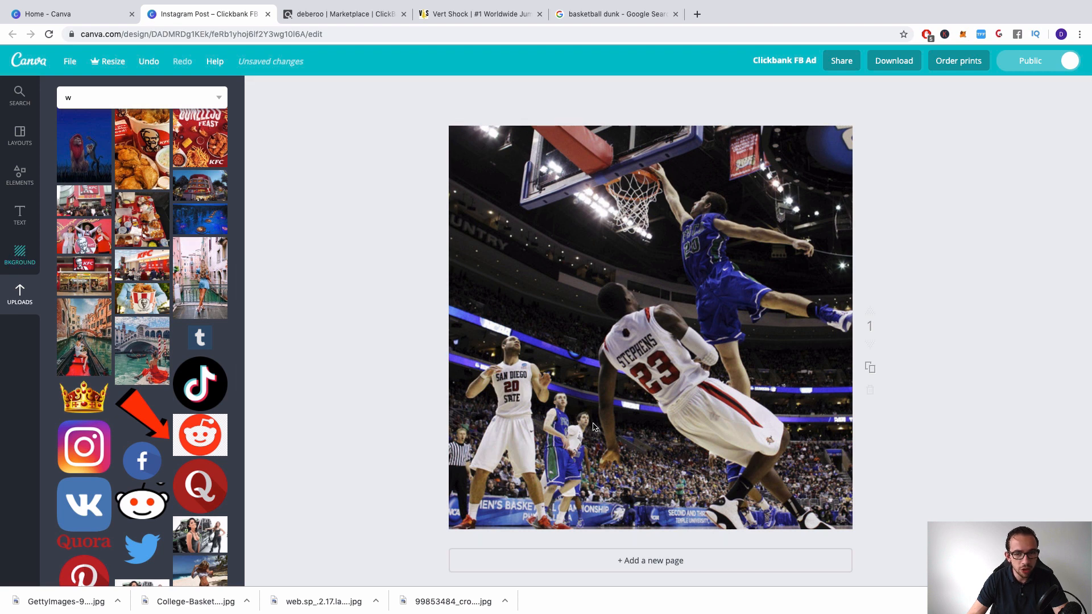
Add a white oval outline to the page and colour it bright red
left_click(20, 174)
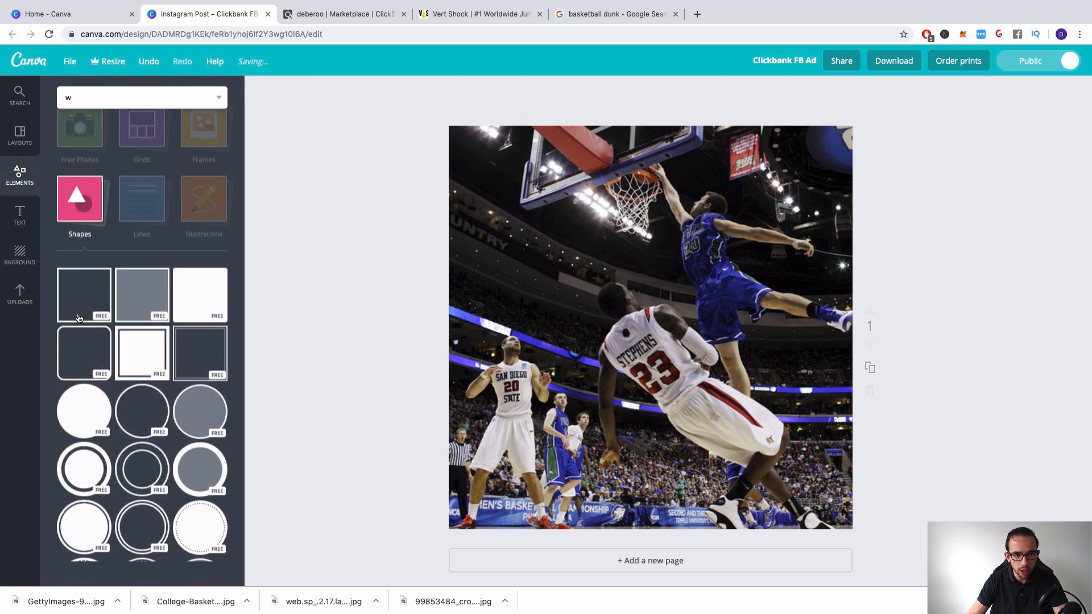
scroll(149, 455, "down", 5)
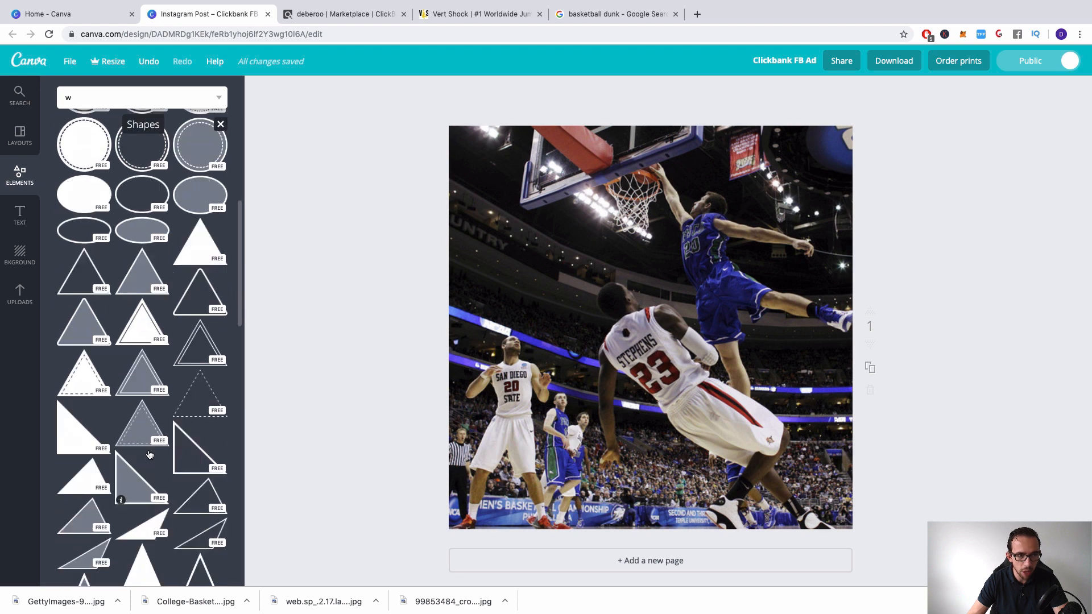
scroll(137, 171, "up", 5)
left_click(98, 97)
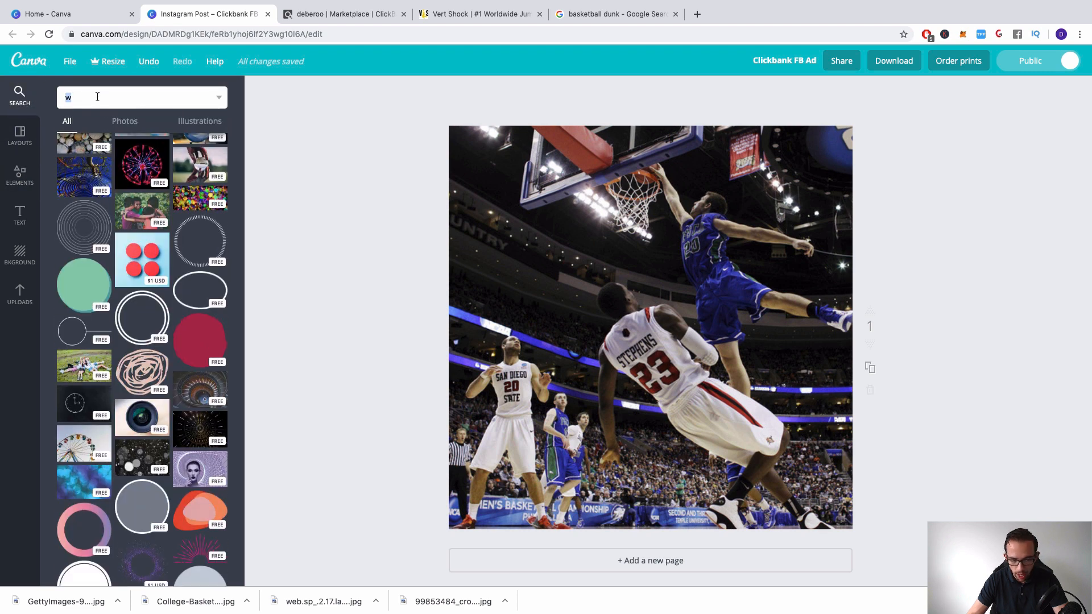
left_click(206, 292)
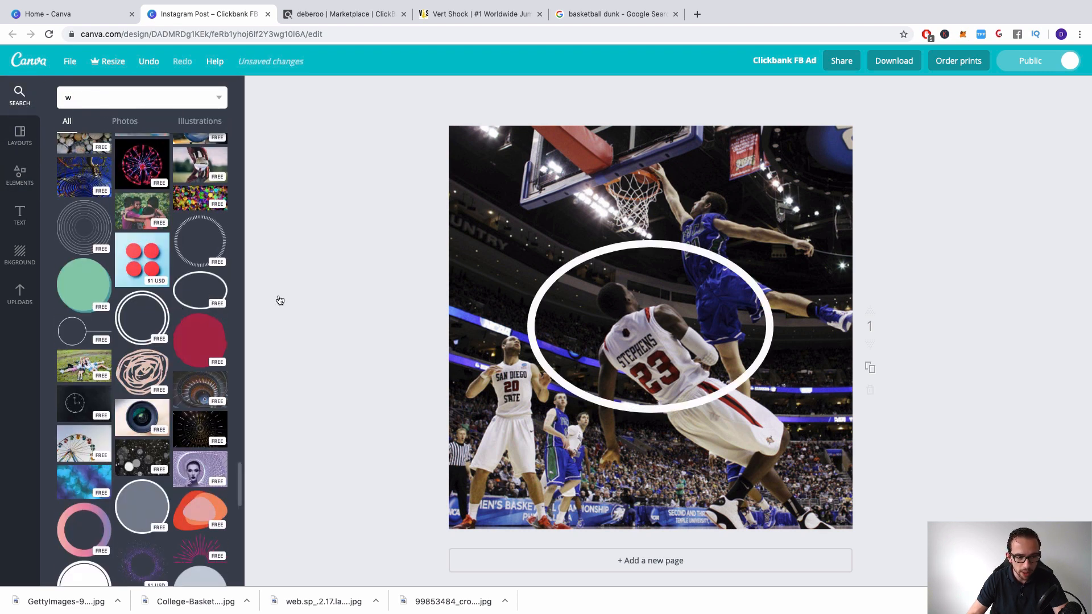
left_click(258, 88)
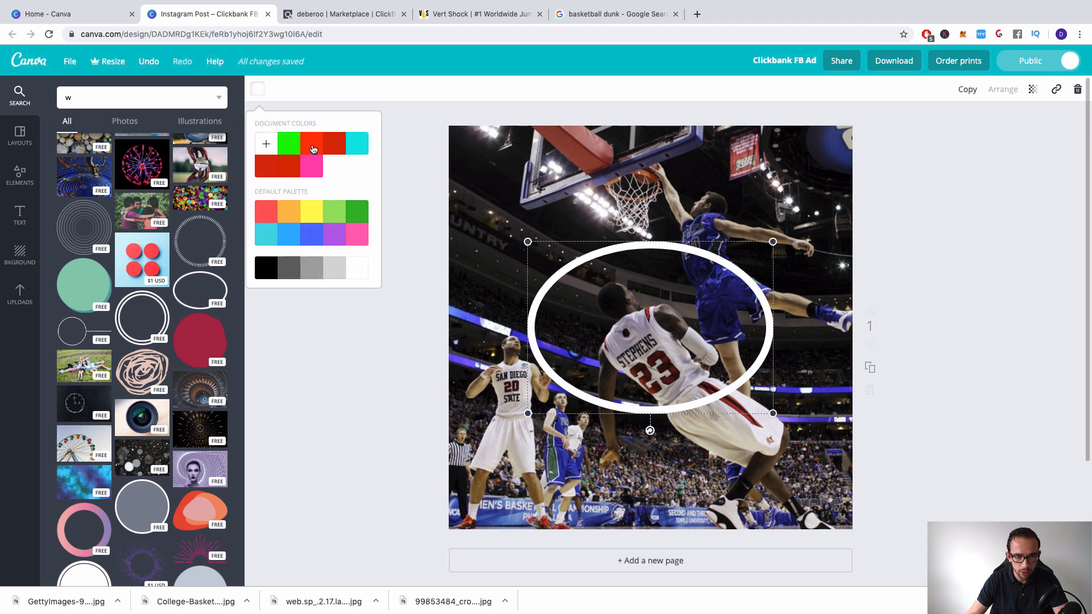
left_click(312, 149)
Shrink the red oval, try it around the dunker and over the background players, and delete it
left_click_drag(774, 244, 667, 314)
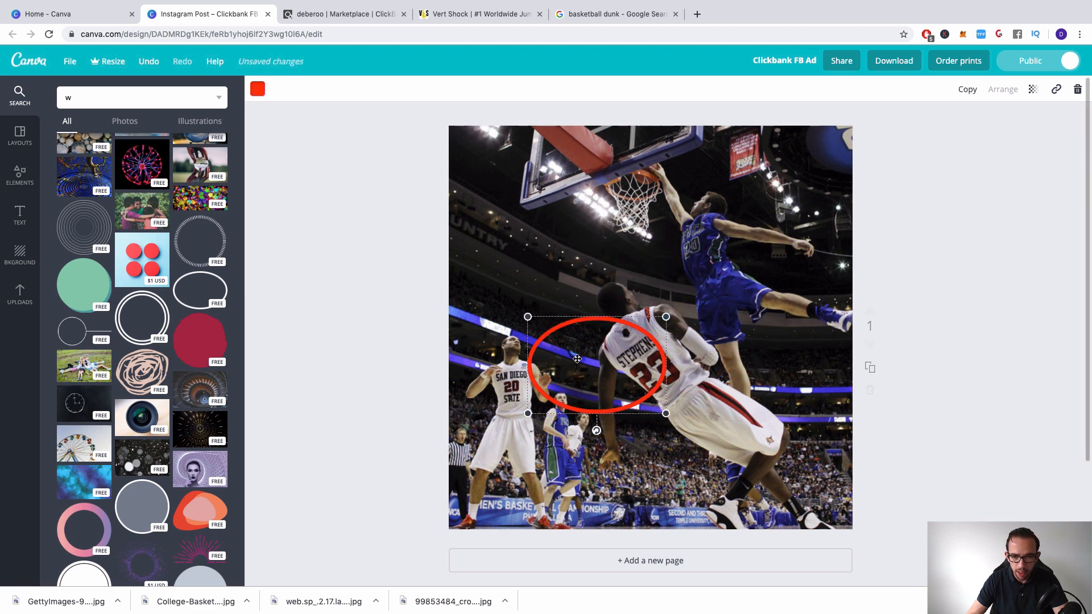
left_click_drag(576, 358, 709, 229)
mouse_move(804, 176)
left_mouse_down()
mouse_move(771, 198)
mouse_move(804, 174)
mouse_move(798, 181)
left_mouse_up()
left_click_drag(684, 239, 611, 266)
left_click_drag(725, 208, 602, 296)
left_click_drag(546, 332, 720, 268)
left_click_drag(696, 379, 569, 397)
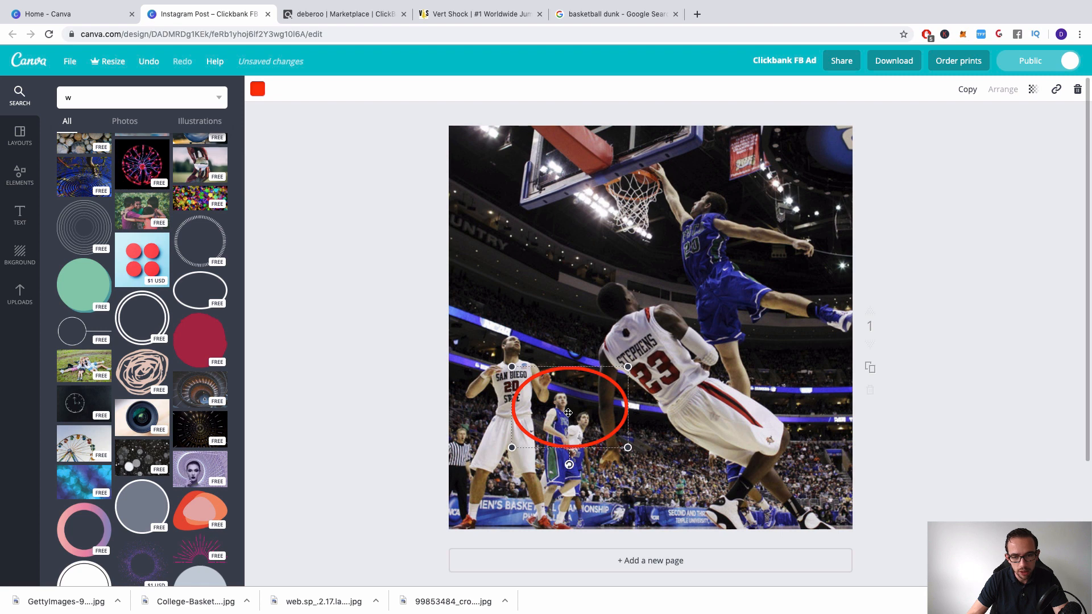
key("Delete")
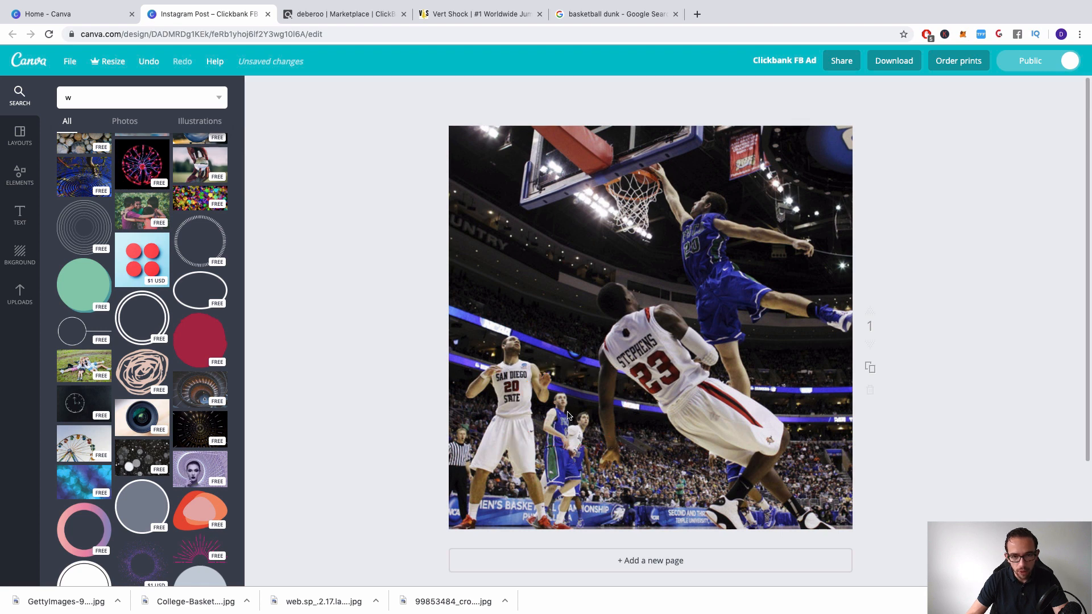
Add the square outline shape and enlarge it from the page's upper-left corner to frame the whole picture
left_click(19, 213)
left_click(19, 174)
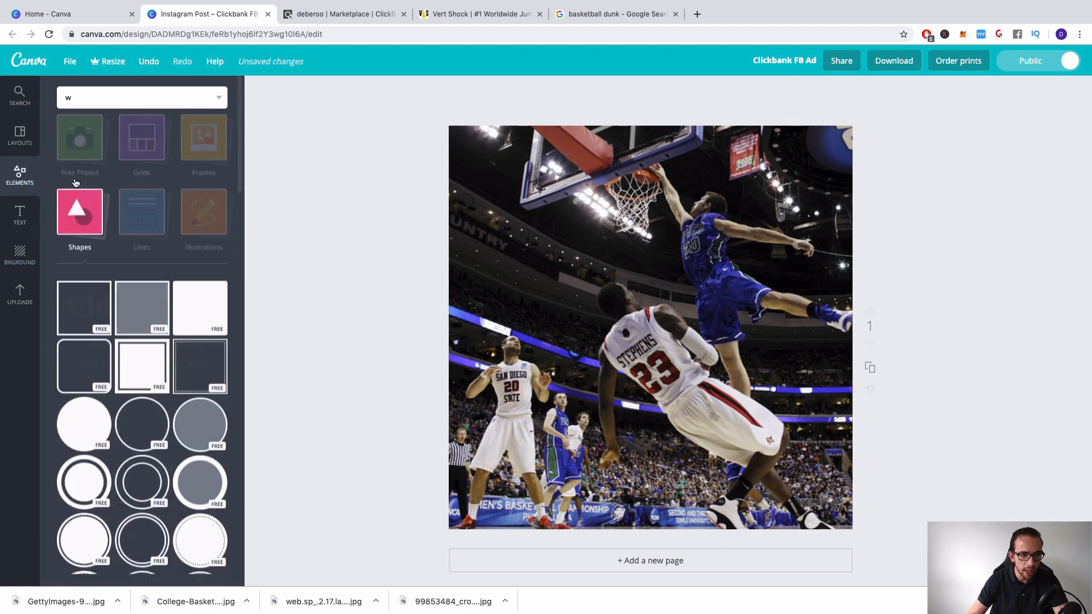
left_click(105, 314)
left_click_drag(601, 274, 548, 223)
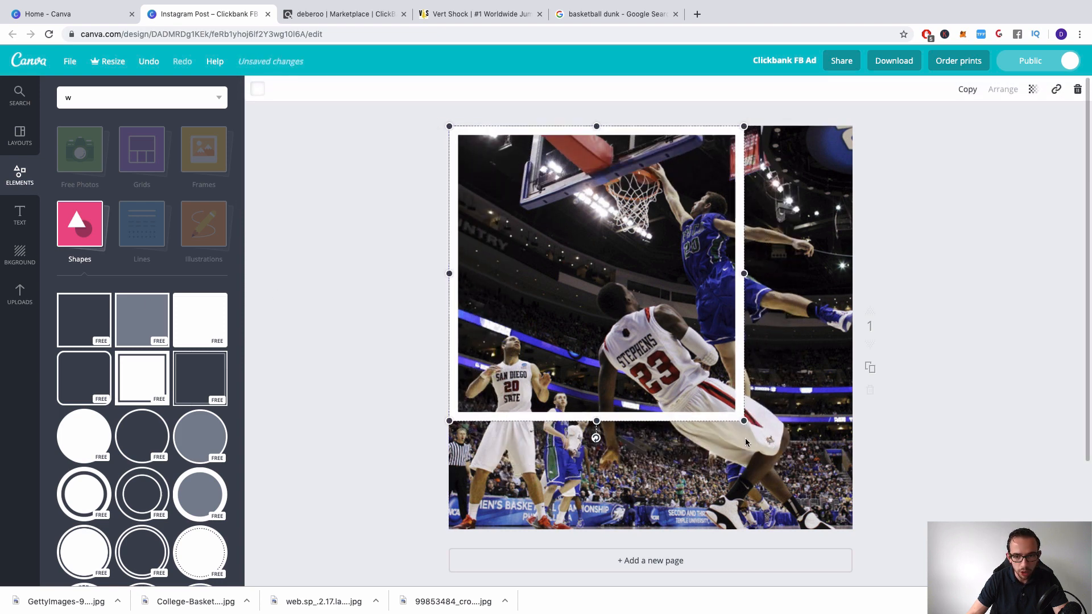
left_click_drag(741, 427, 845, 539)
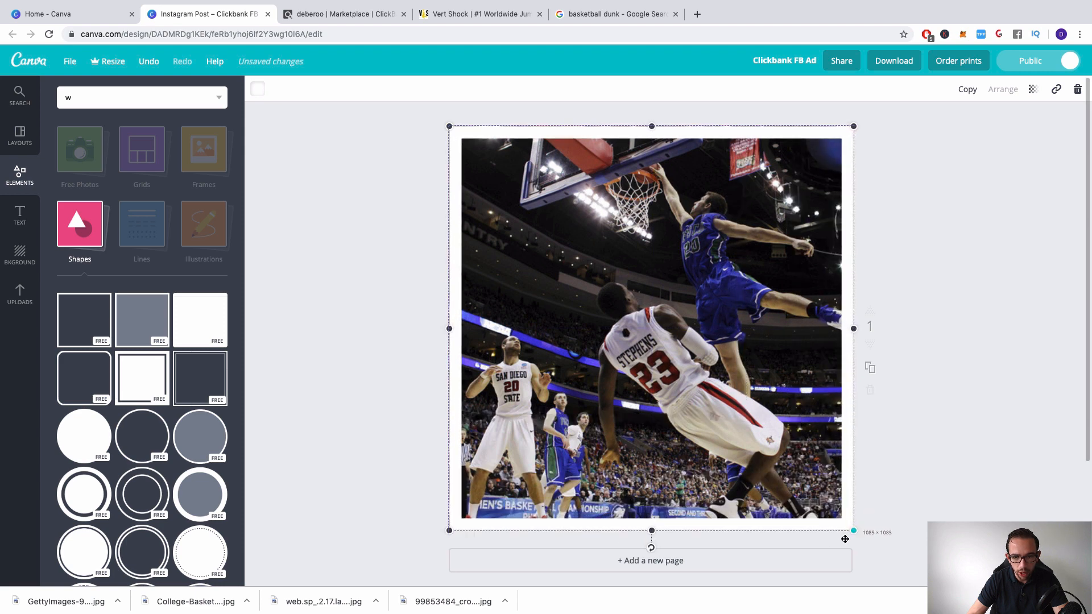
left_click_drag(658, 128, 652, 125)
Try yellow, light green, green and pink on the square frame, and delete the frame
left_click(258, 90)
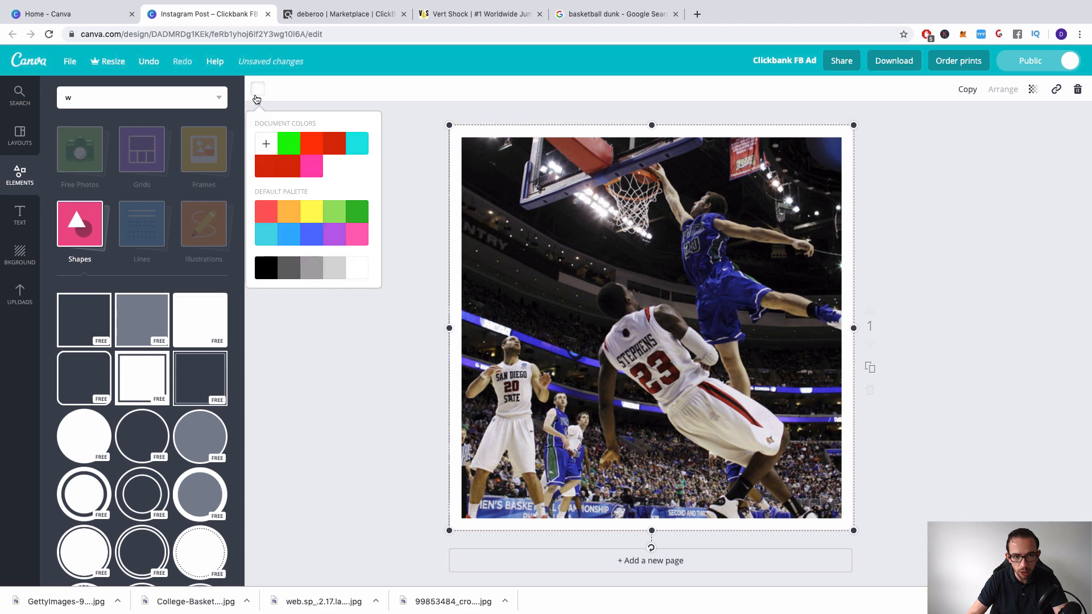
left_click(321, 222)
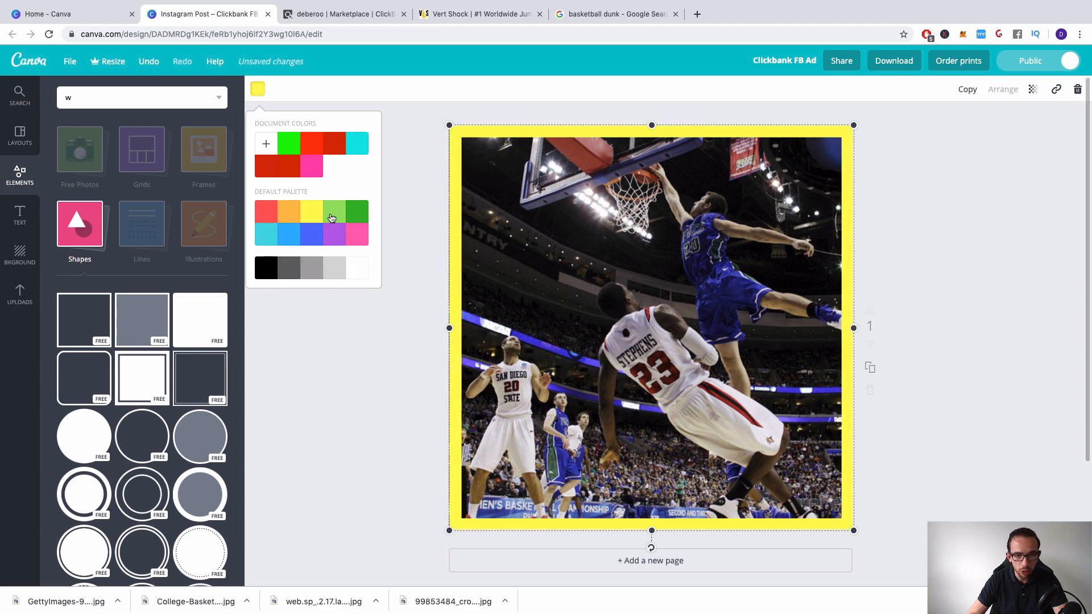
left_click(333, 217)
left_click(359, 217)
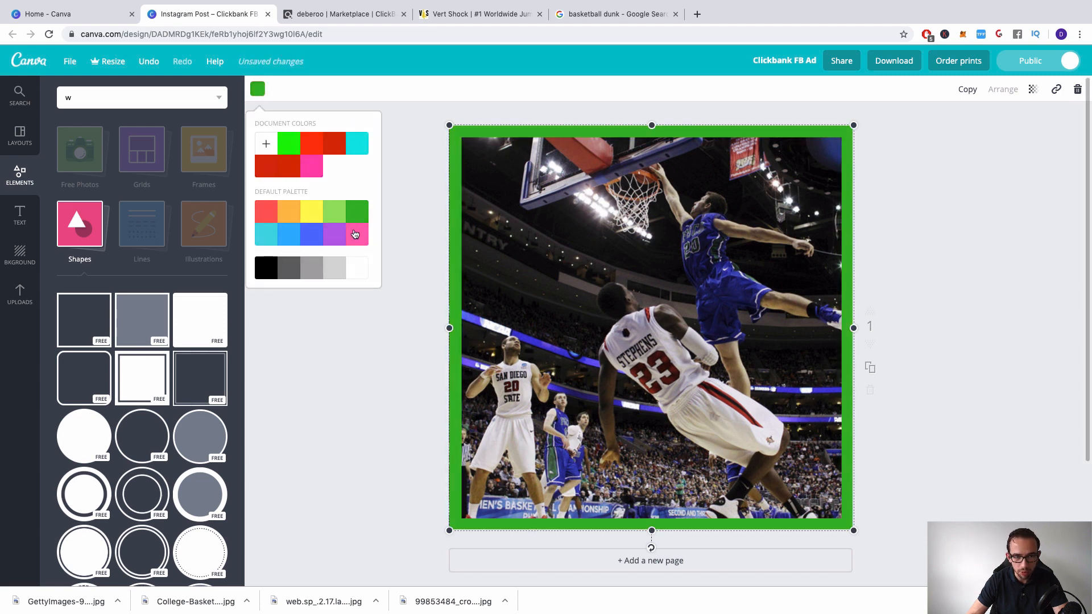
left_click(352, 235)
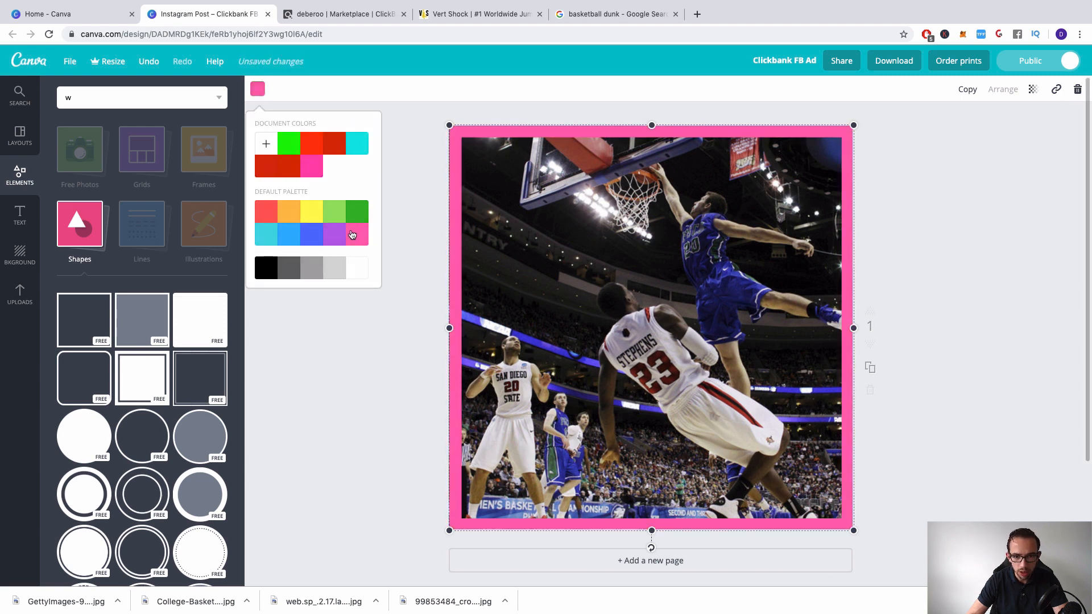
left_click(935, 214)
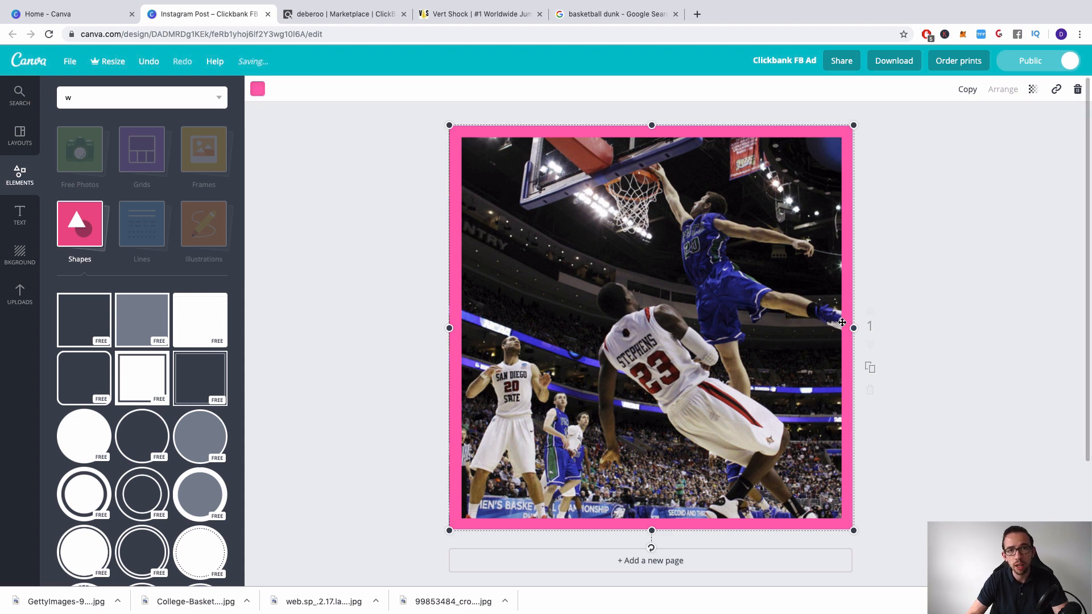
key("Delete")
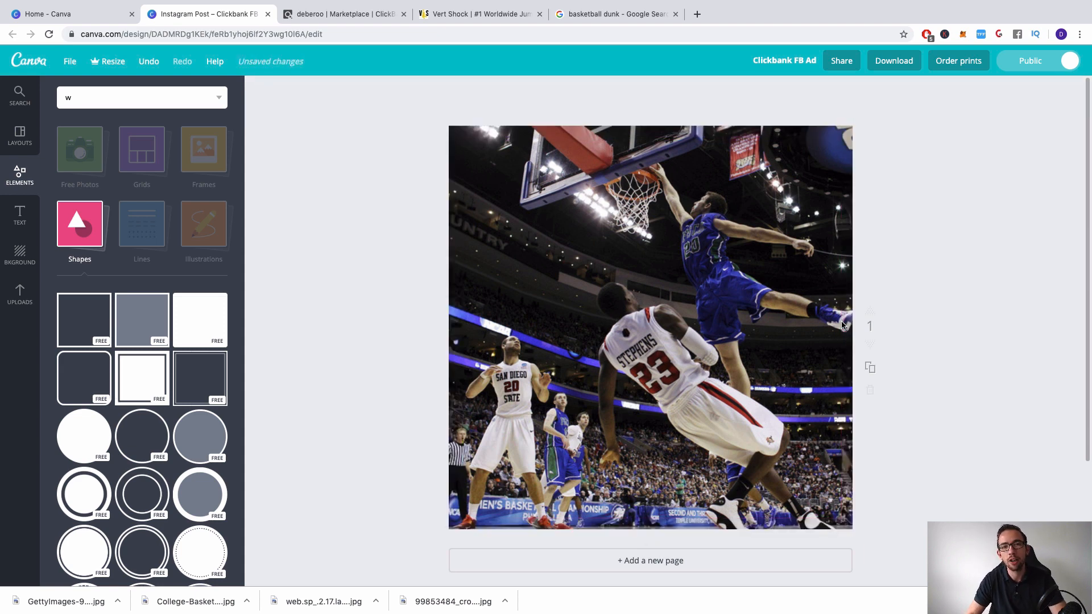
Switch to the Vert Shock sales page and the ClickBank marketplace's Sports results to review the product
left_click(449, 16)
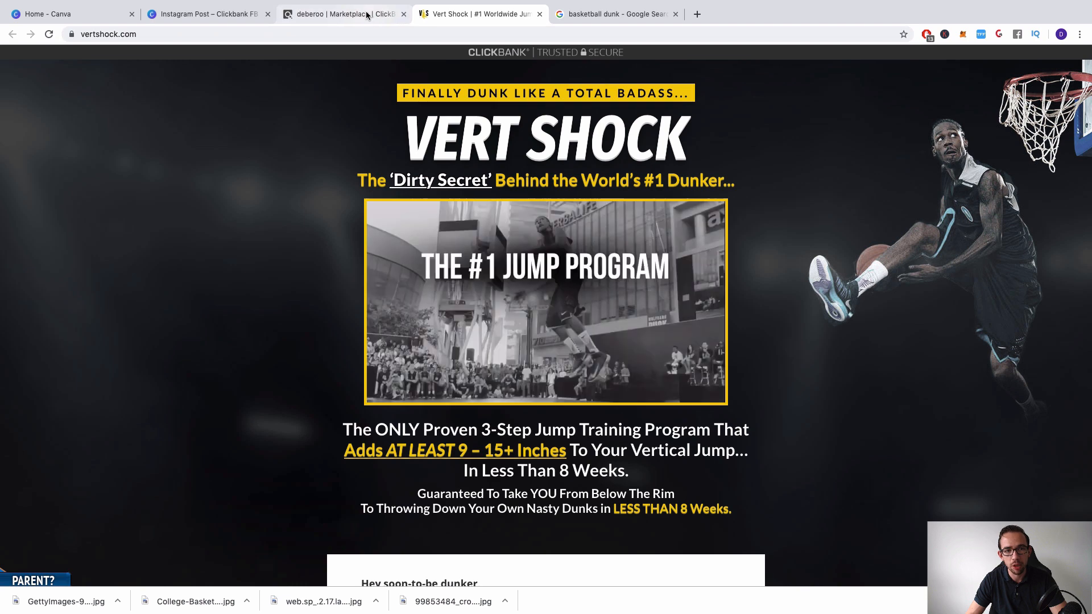
left_click(359, 16)
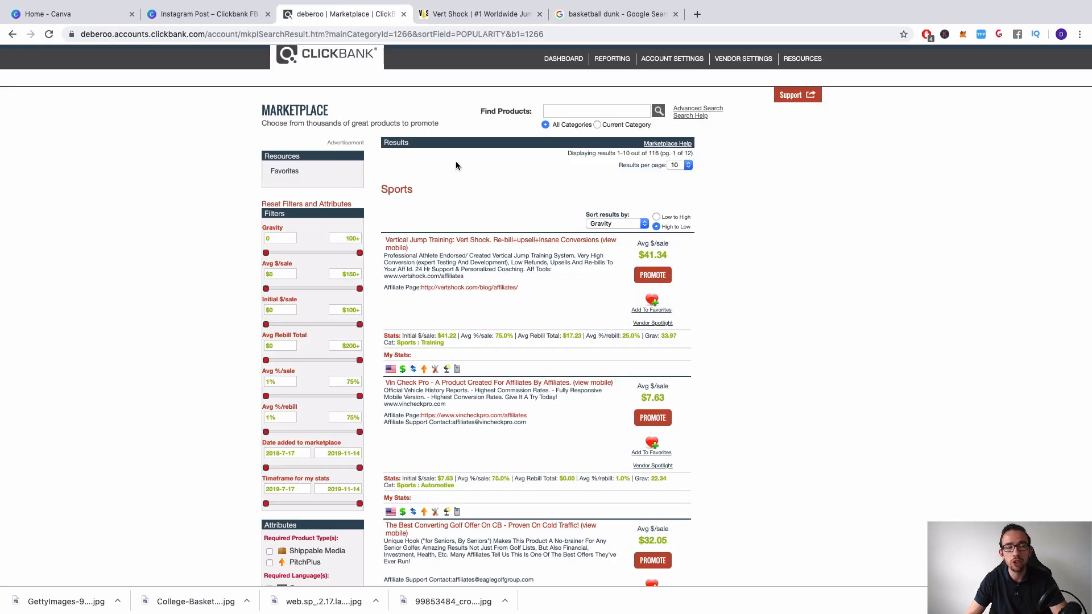